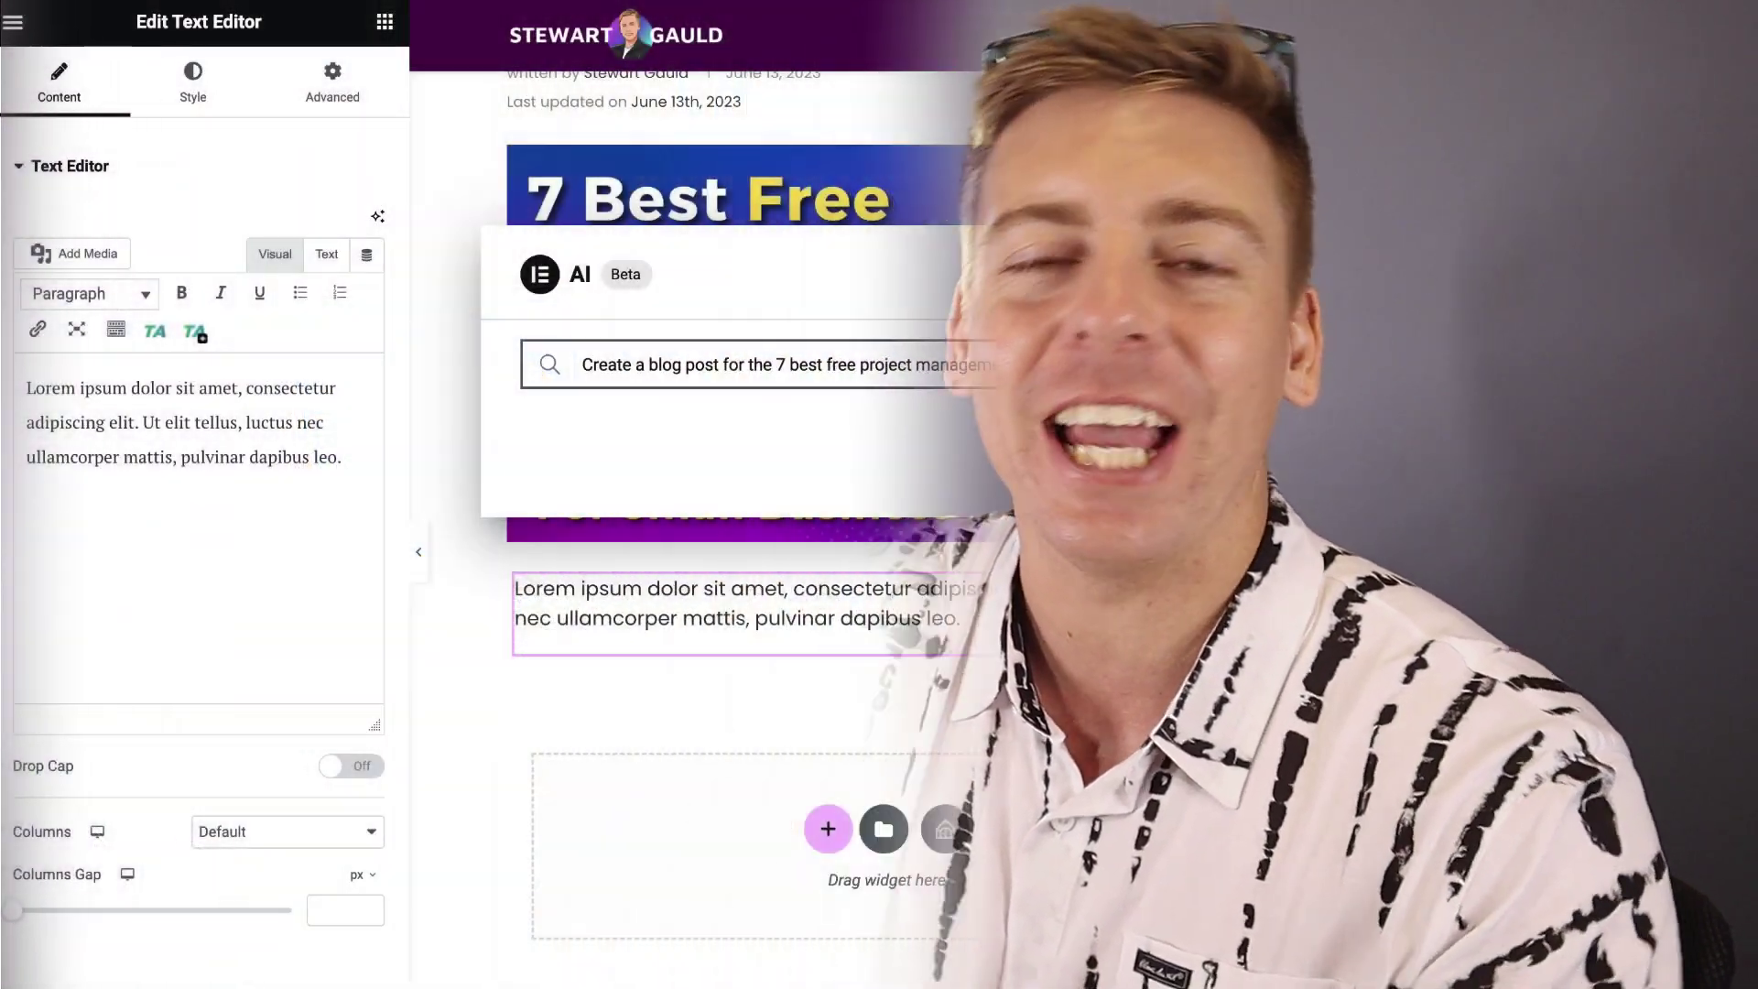
{"action": "left_click", "coordinate": [1111, 458]}
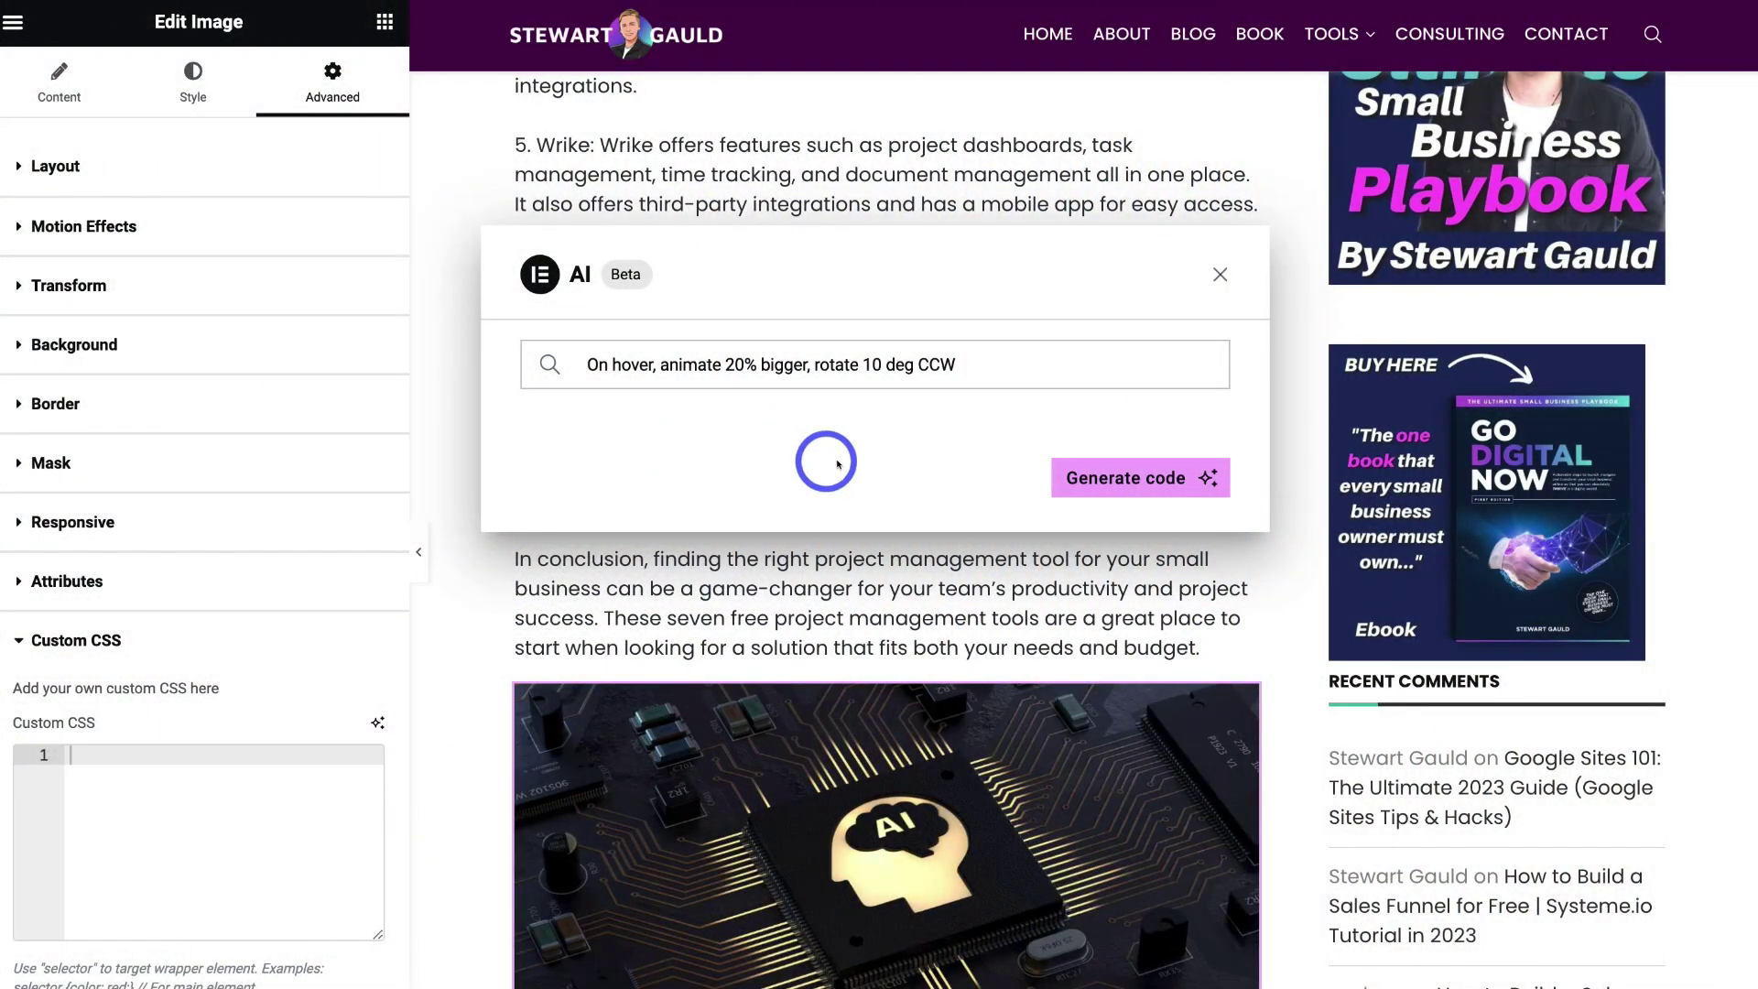
- Generate CSS with AI from the prompt "On hover, animate 20% bigger, rotate 10 deg CCW" and insert it into the image's custom CSS
{"action": "left_click", "coordinate": [1151, 486]}
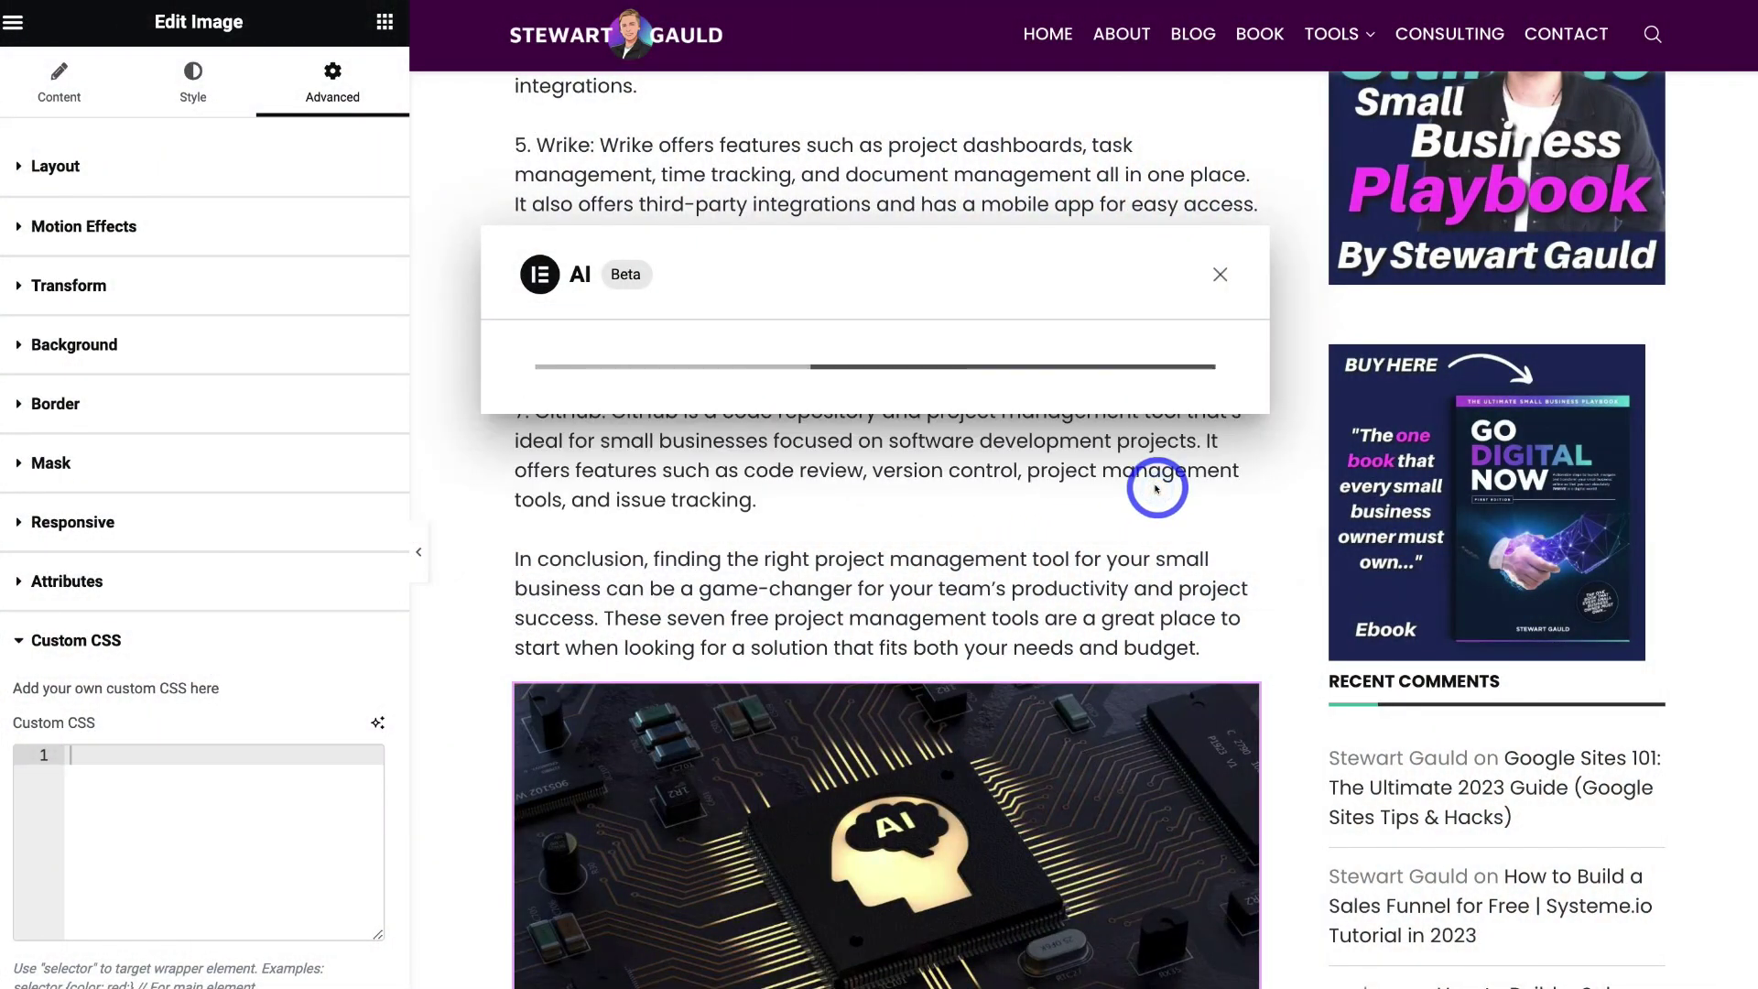
{"action": "left_click", "coordinate": [1172, 495]}
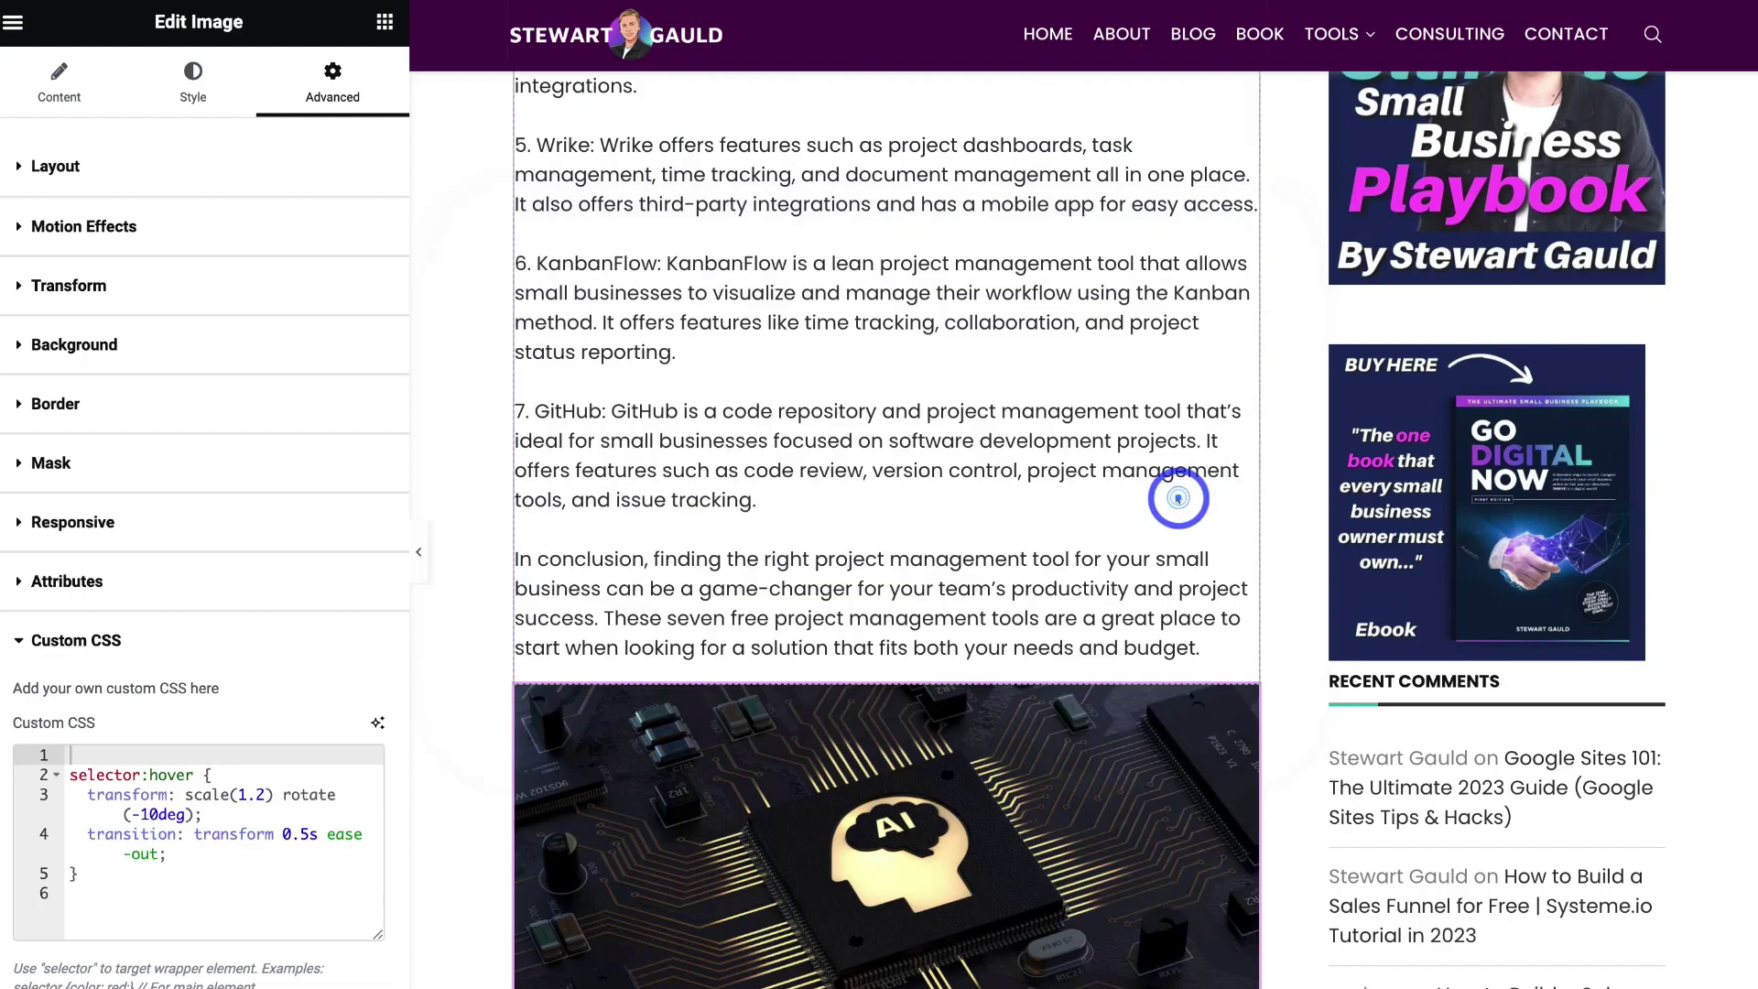
{"action": "scroll", "coordinate": [1173, 498], "scroll_direction": "down", "scroll_amount": 4}
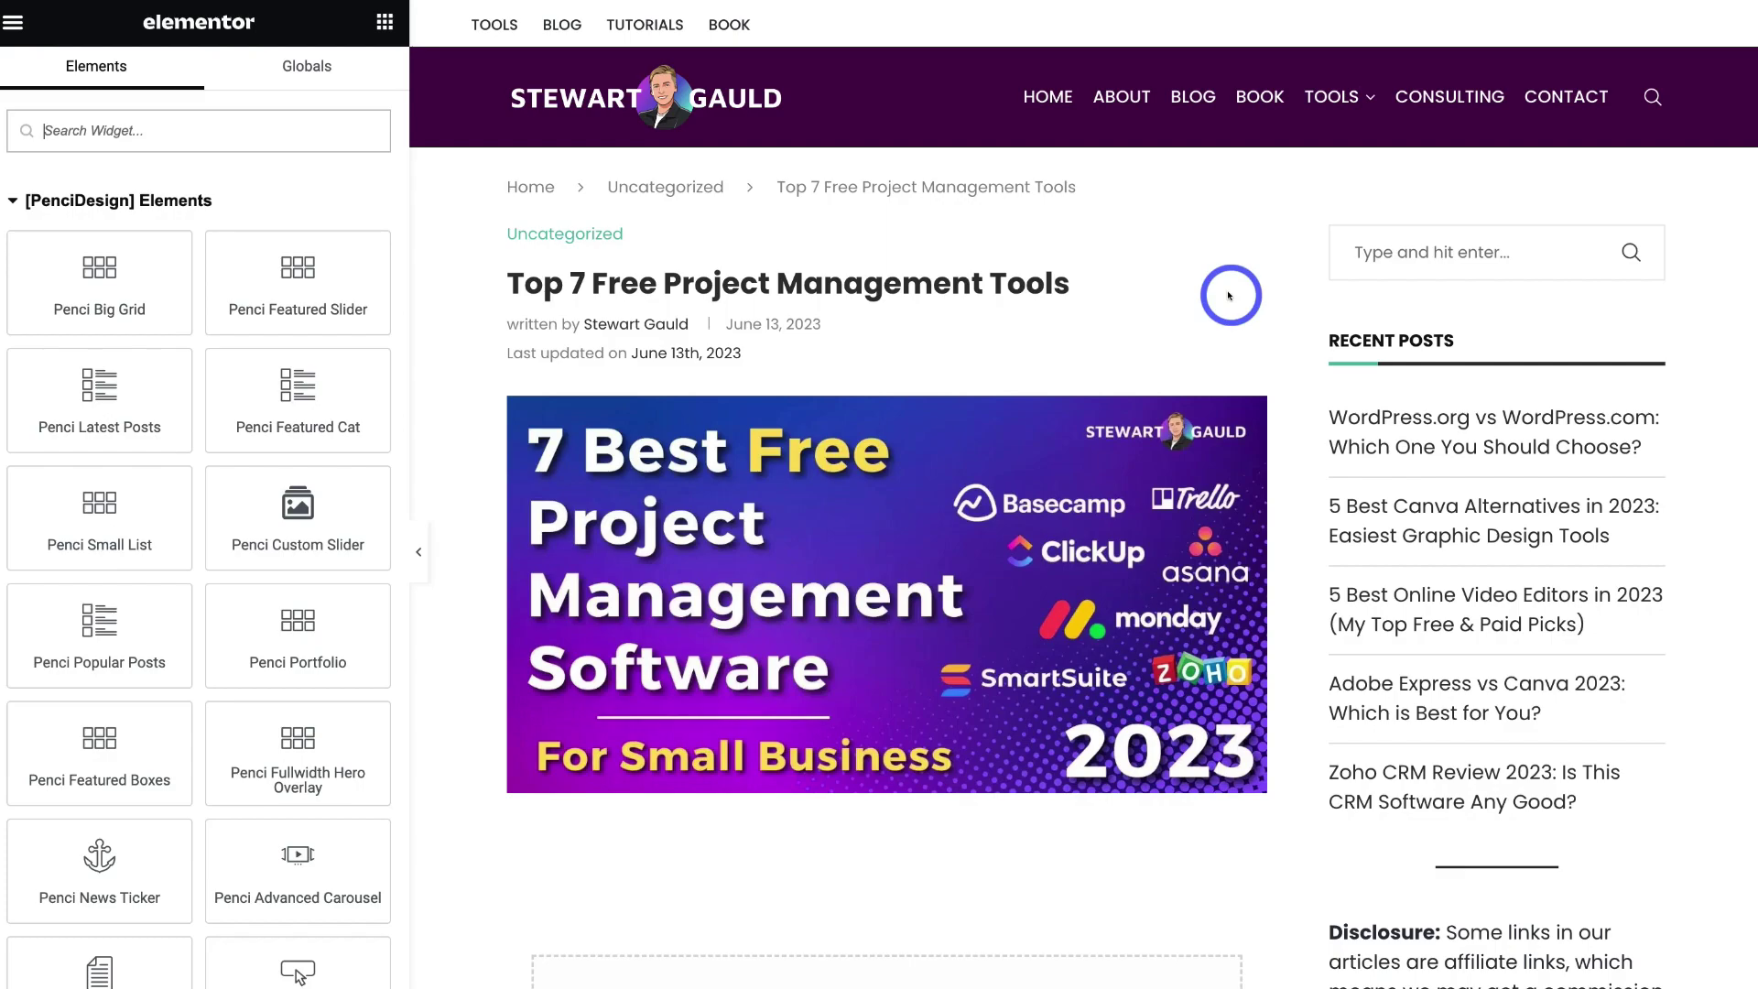
- Add a single-column section below the post's featured image
{"action": "scroll", "coordinate": [1230, 295], "scroll_direction": "down", "scroll_amount": 3}
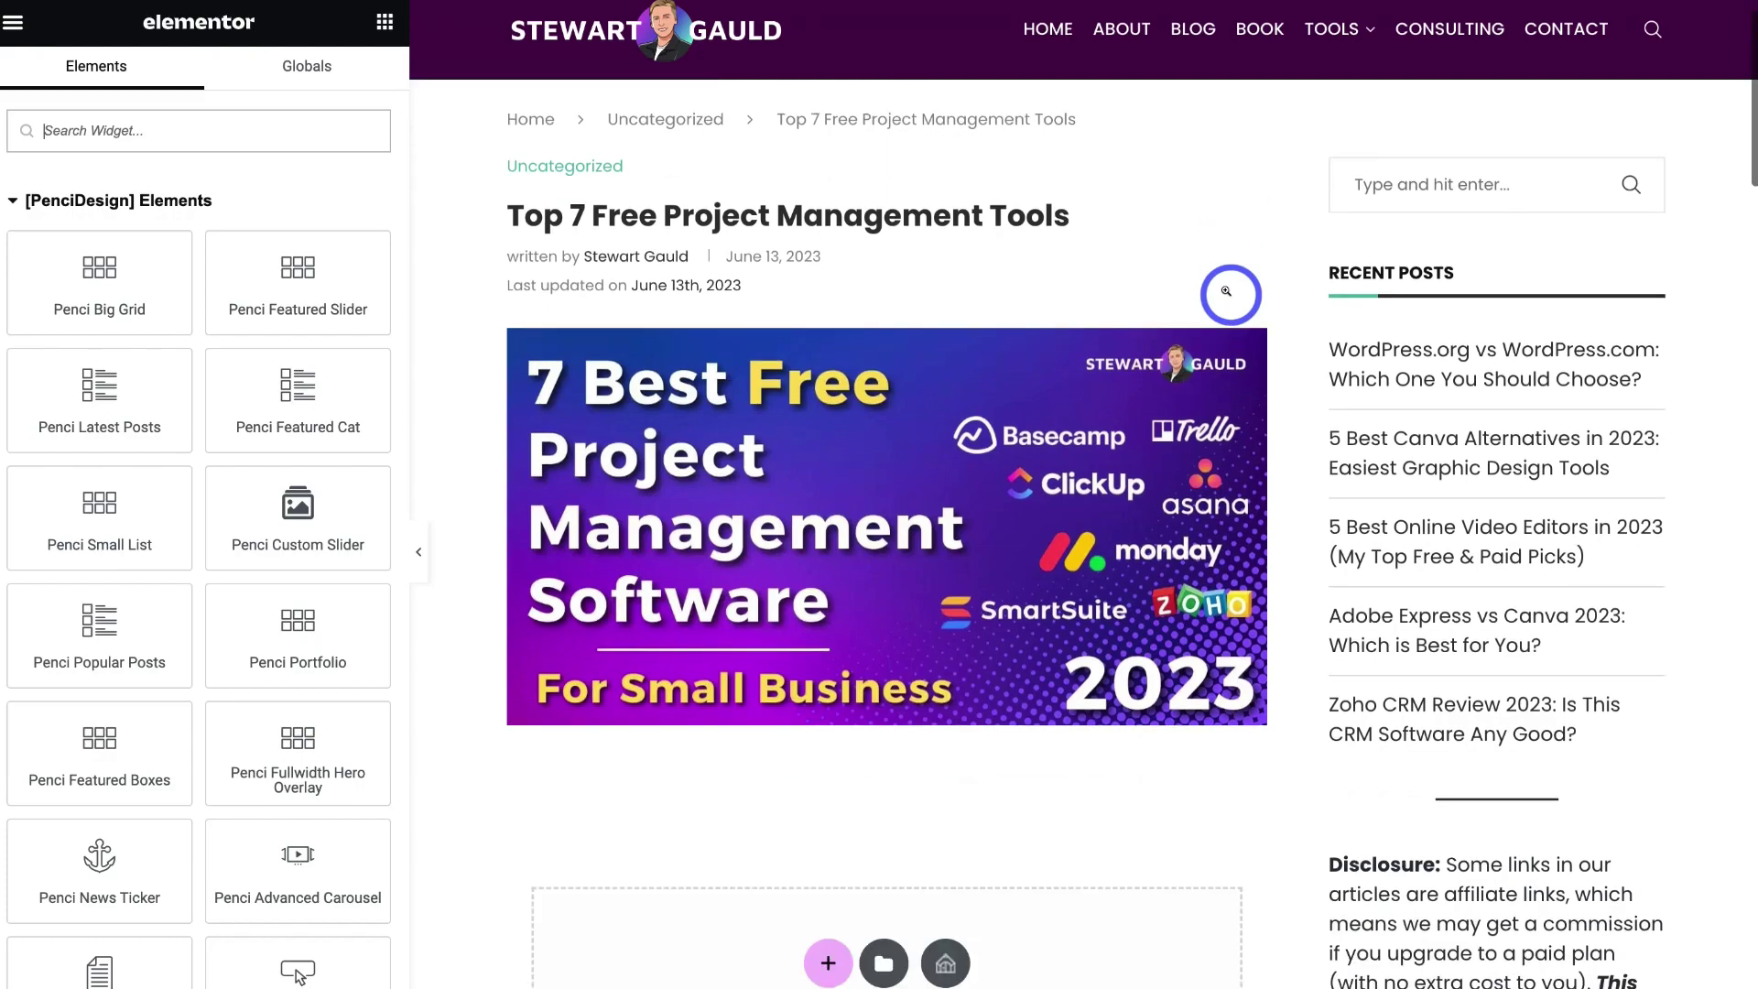
{"action": "left_click", "coordinate": [822, 783]}
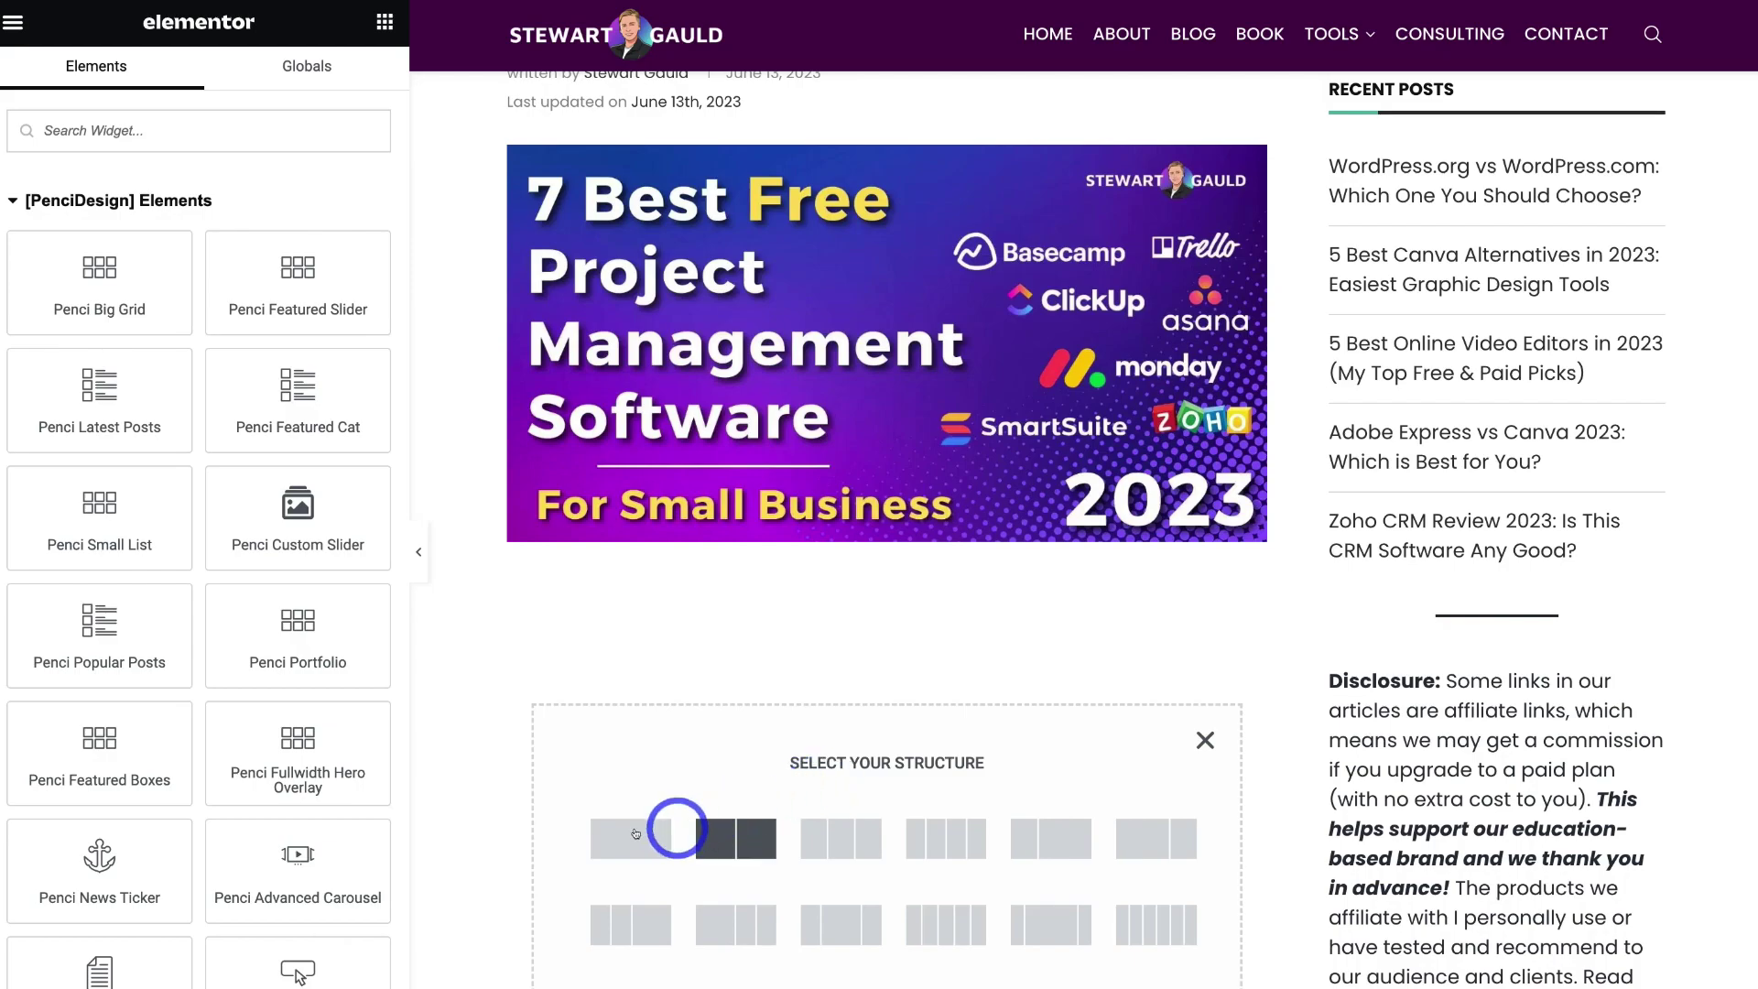
{"action": "left_click", "coordinate": [614, 843]}
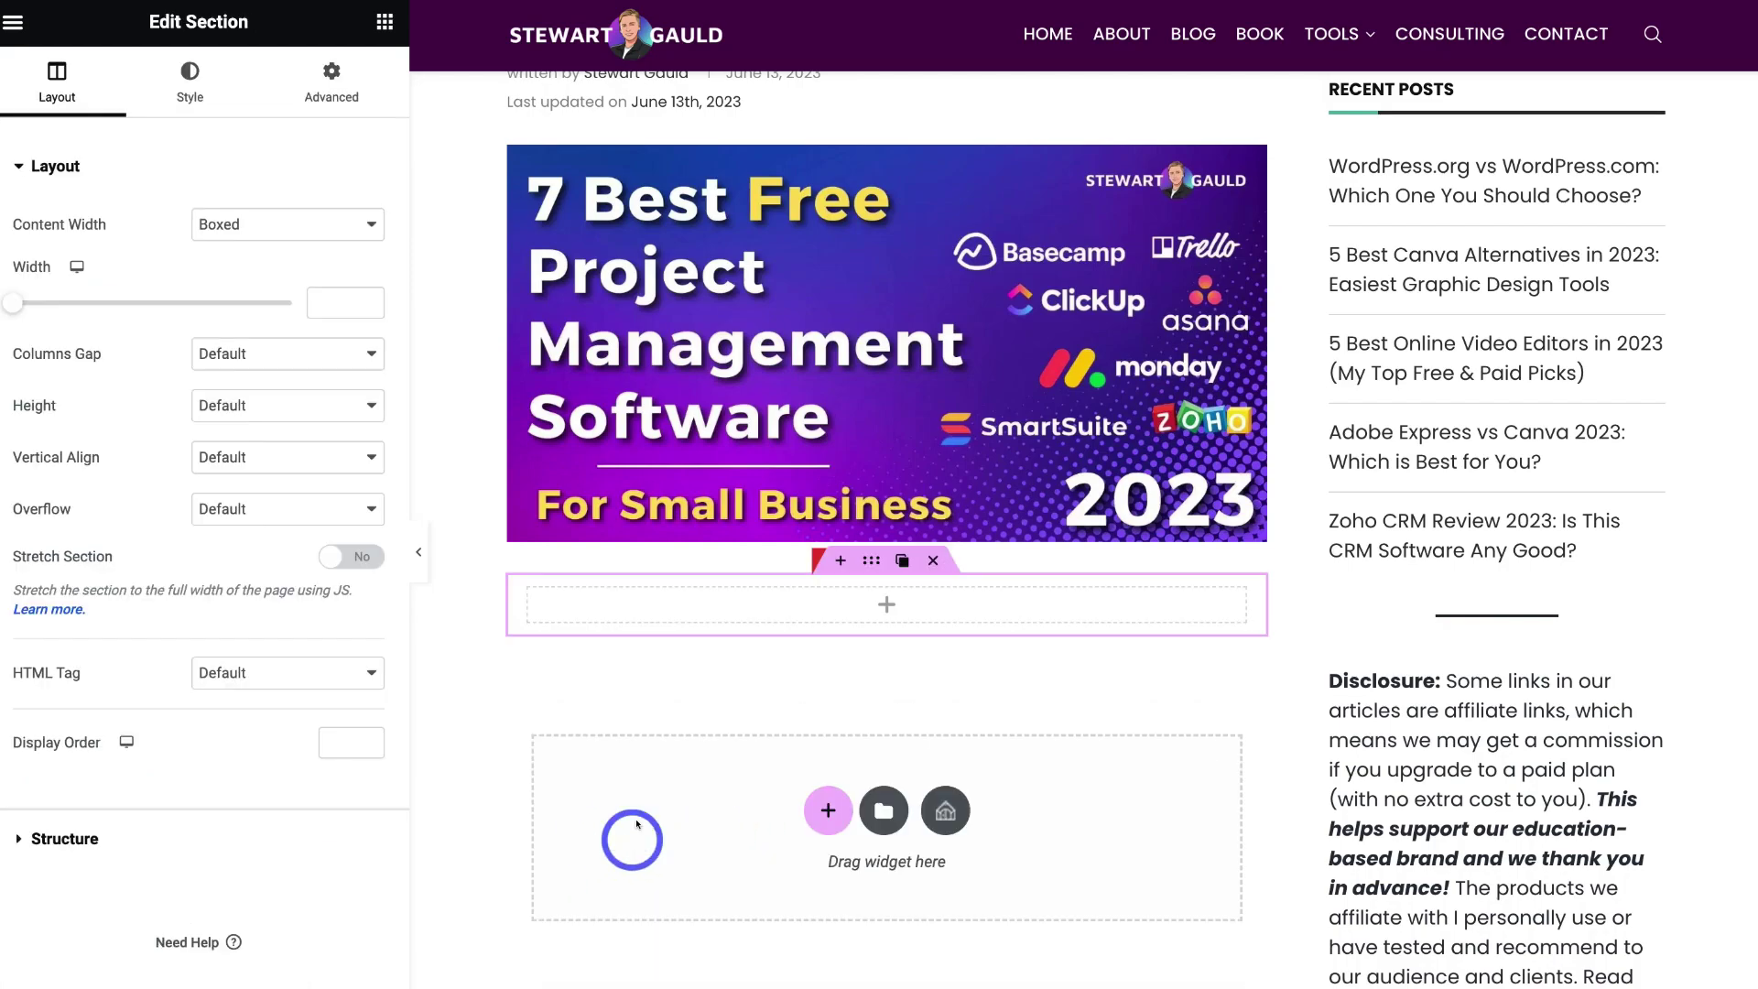
- Find the Text Editor widget by searching for "edit" and place it in the empty section below the featured image
{"action": "left_click", "coordinate": [882, 603]}
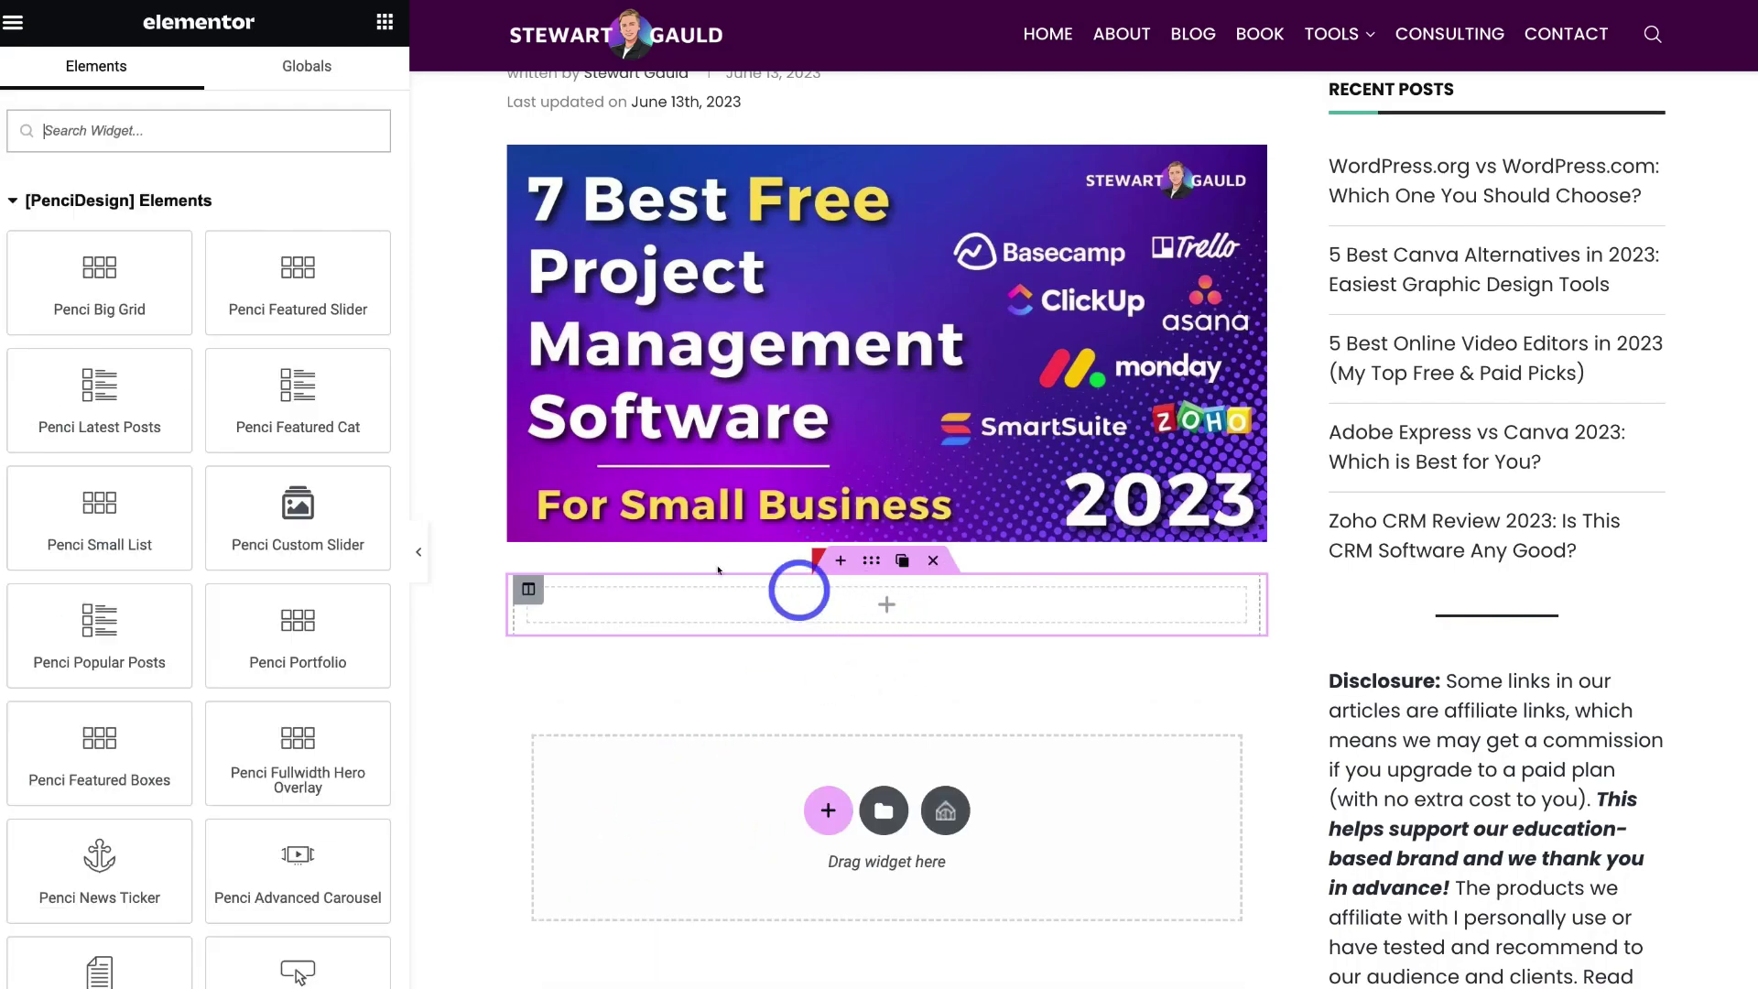
{"action": "left_click", "coordinate": [127, 133]}
{"action": "type", "text": "edit"}
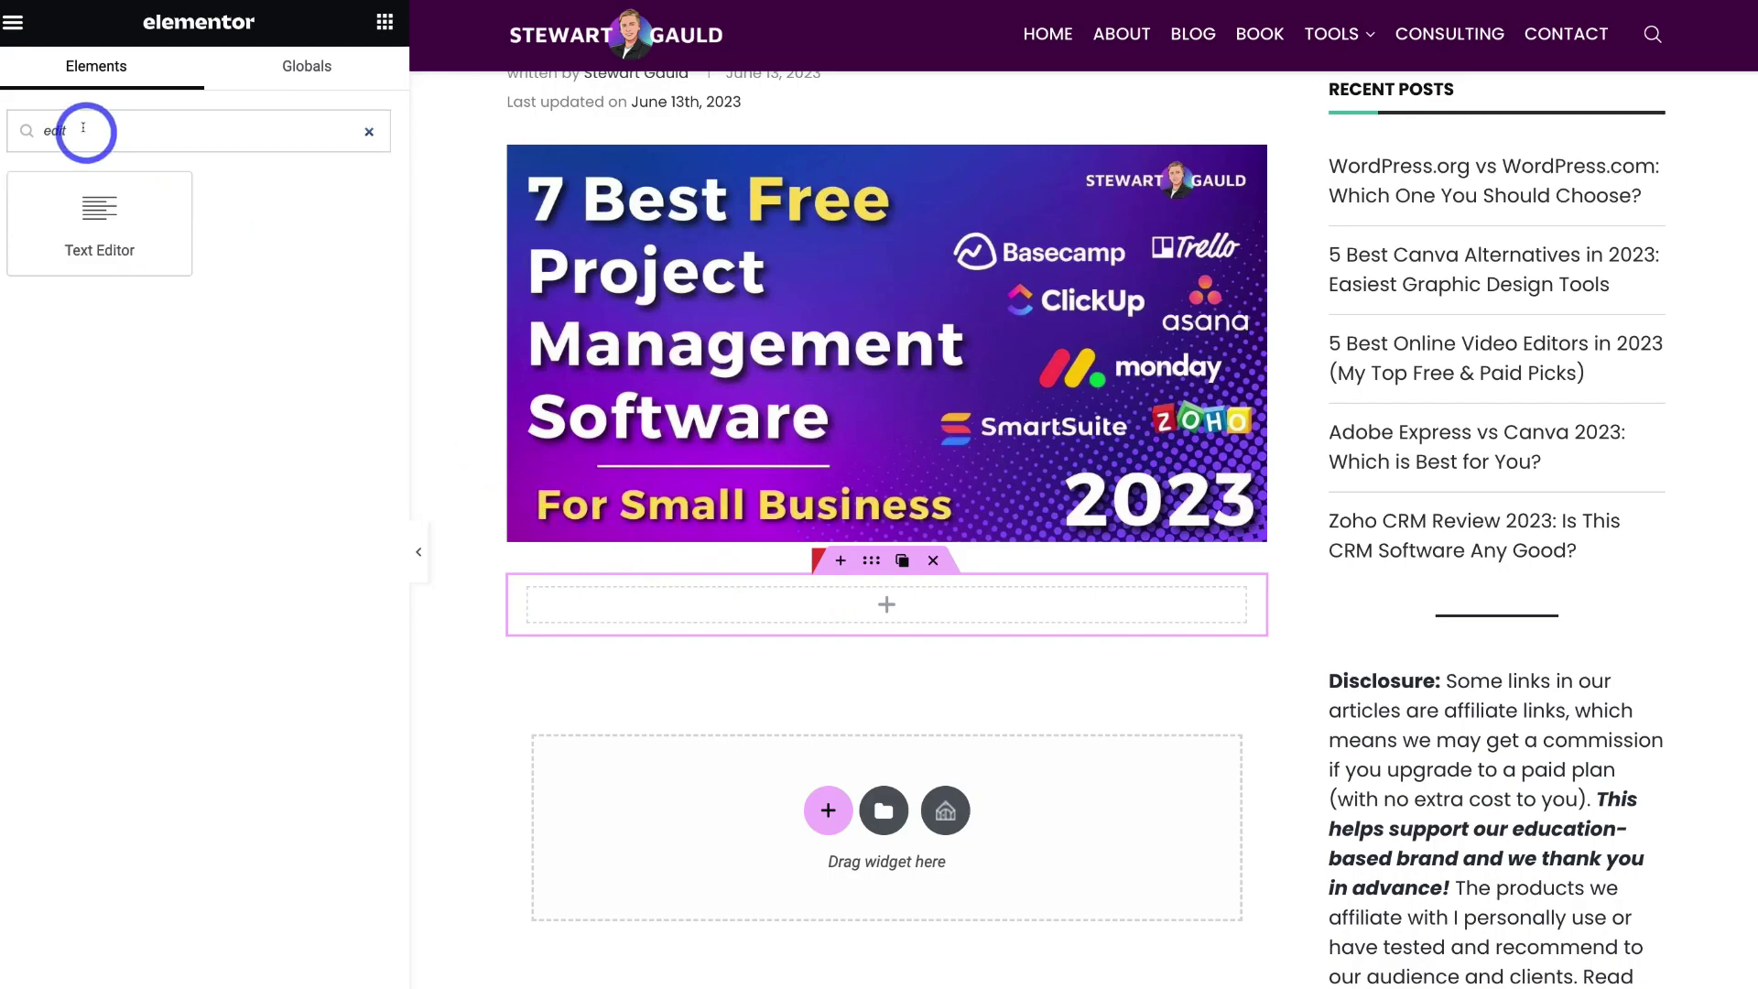
{"action": "left_click_drag", "start_coordinate": [110, 225], "coordinate": [812, 625]}
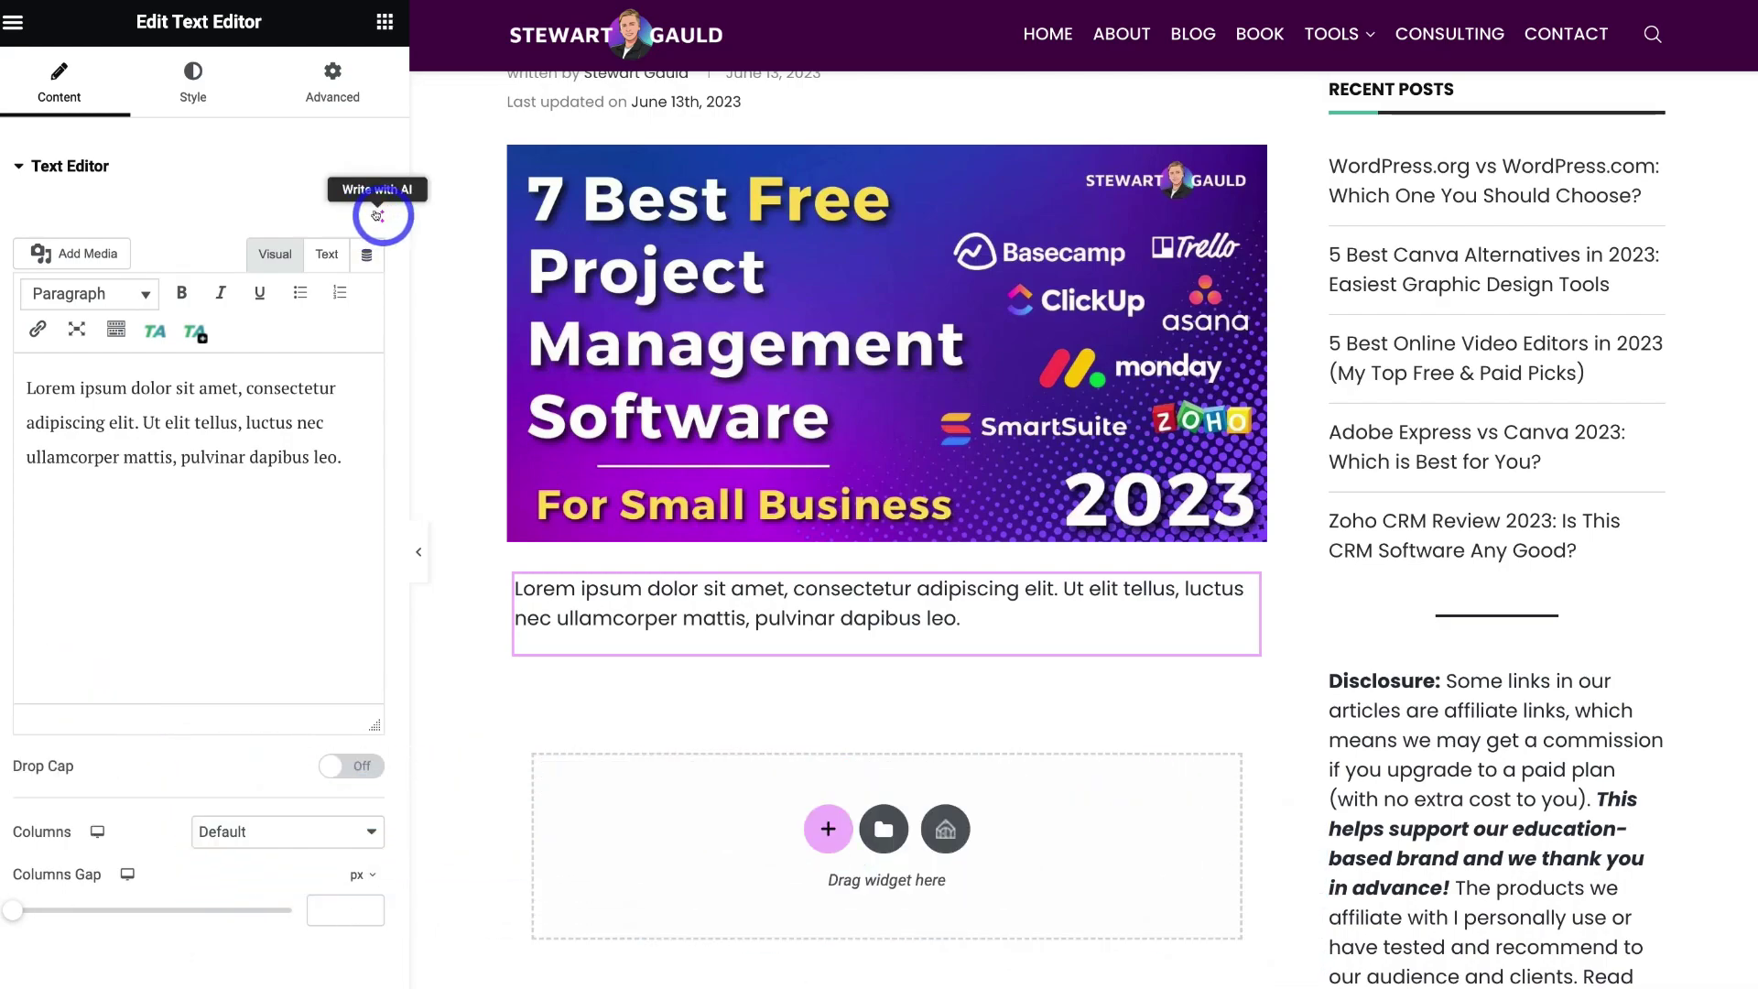
- Generate AI text with the prompt "Create a blog post for the 7 best free project management tools for small businesses"
{"action": "left_click", "coordinate": [377, 215]}
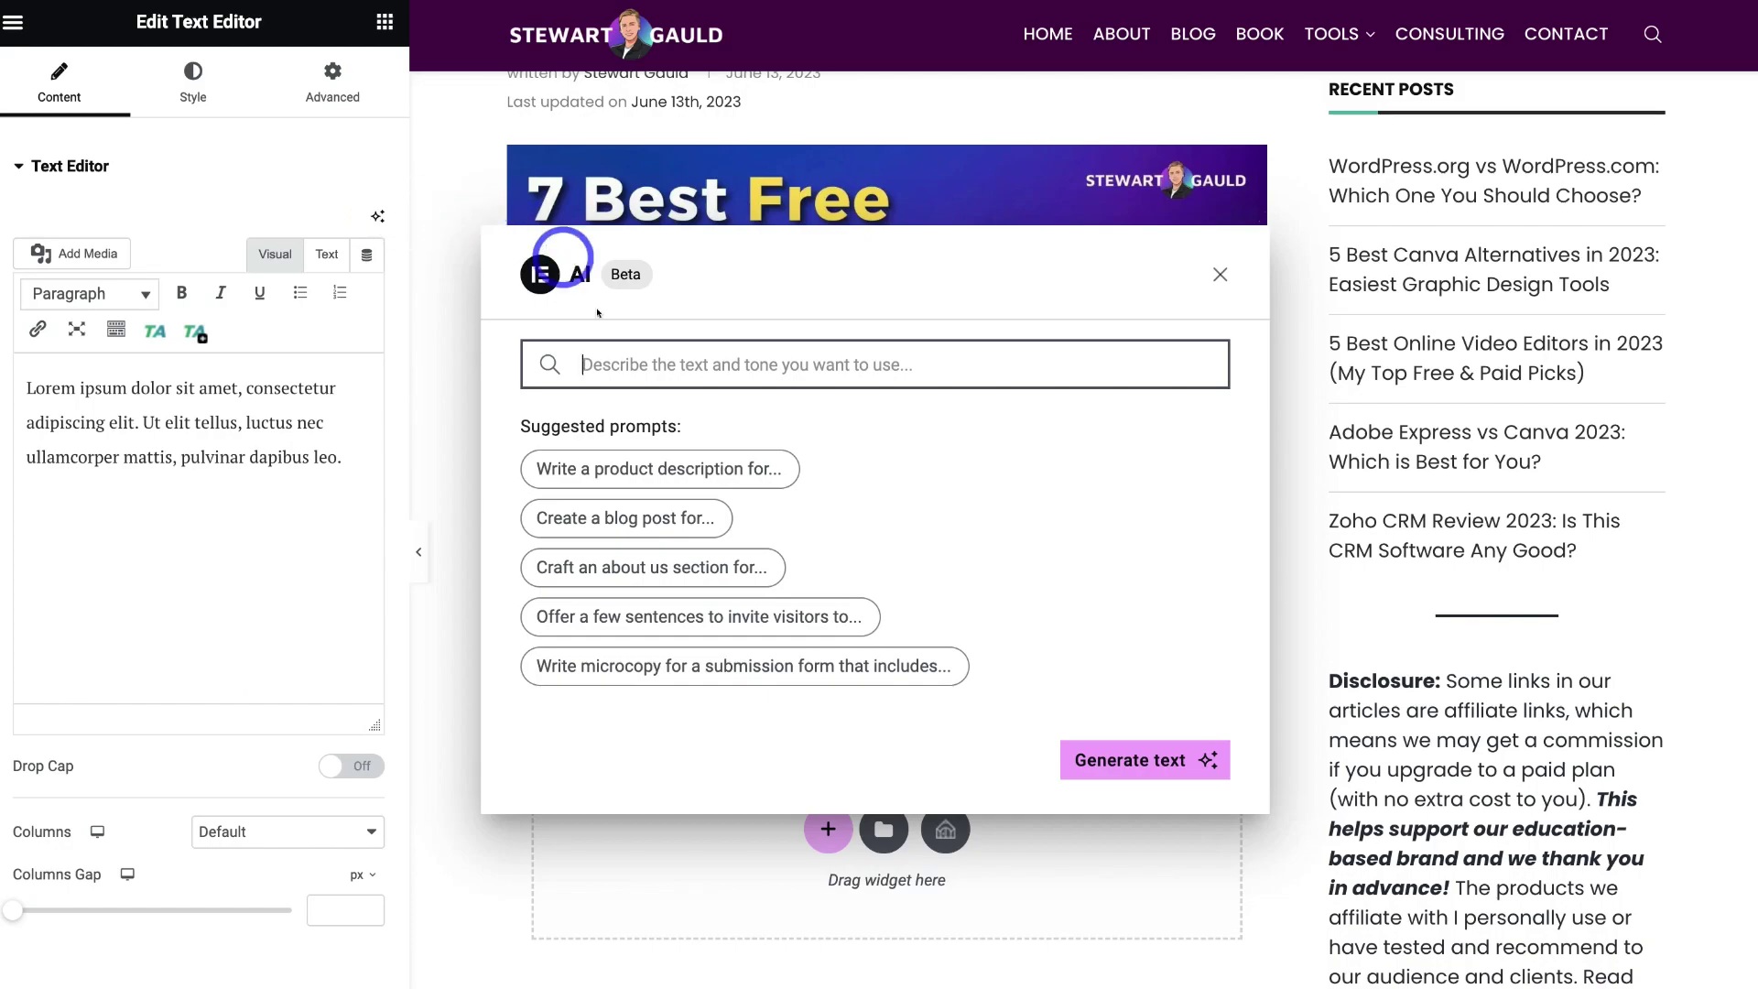
{"action": "left_click", "coordinate": [598, 358]}
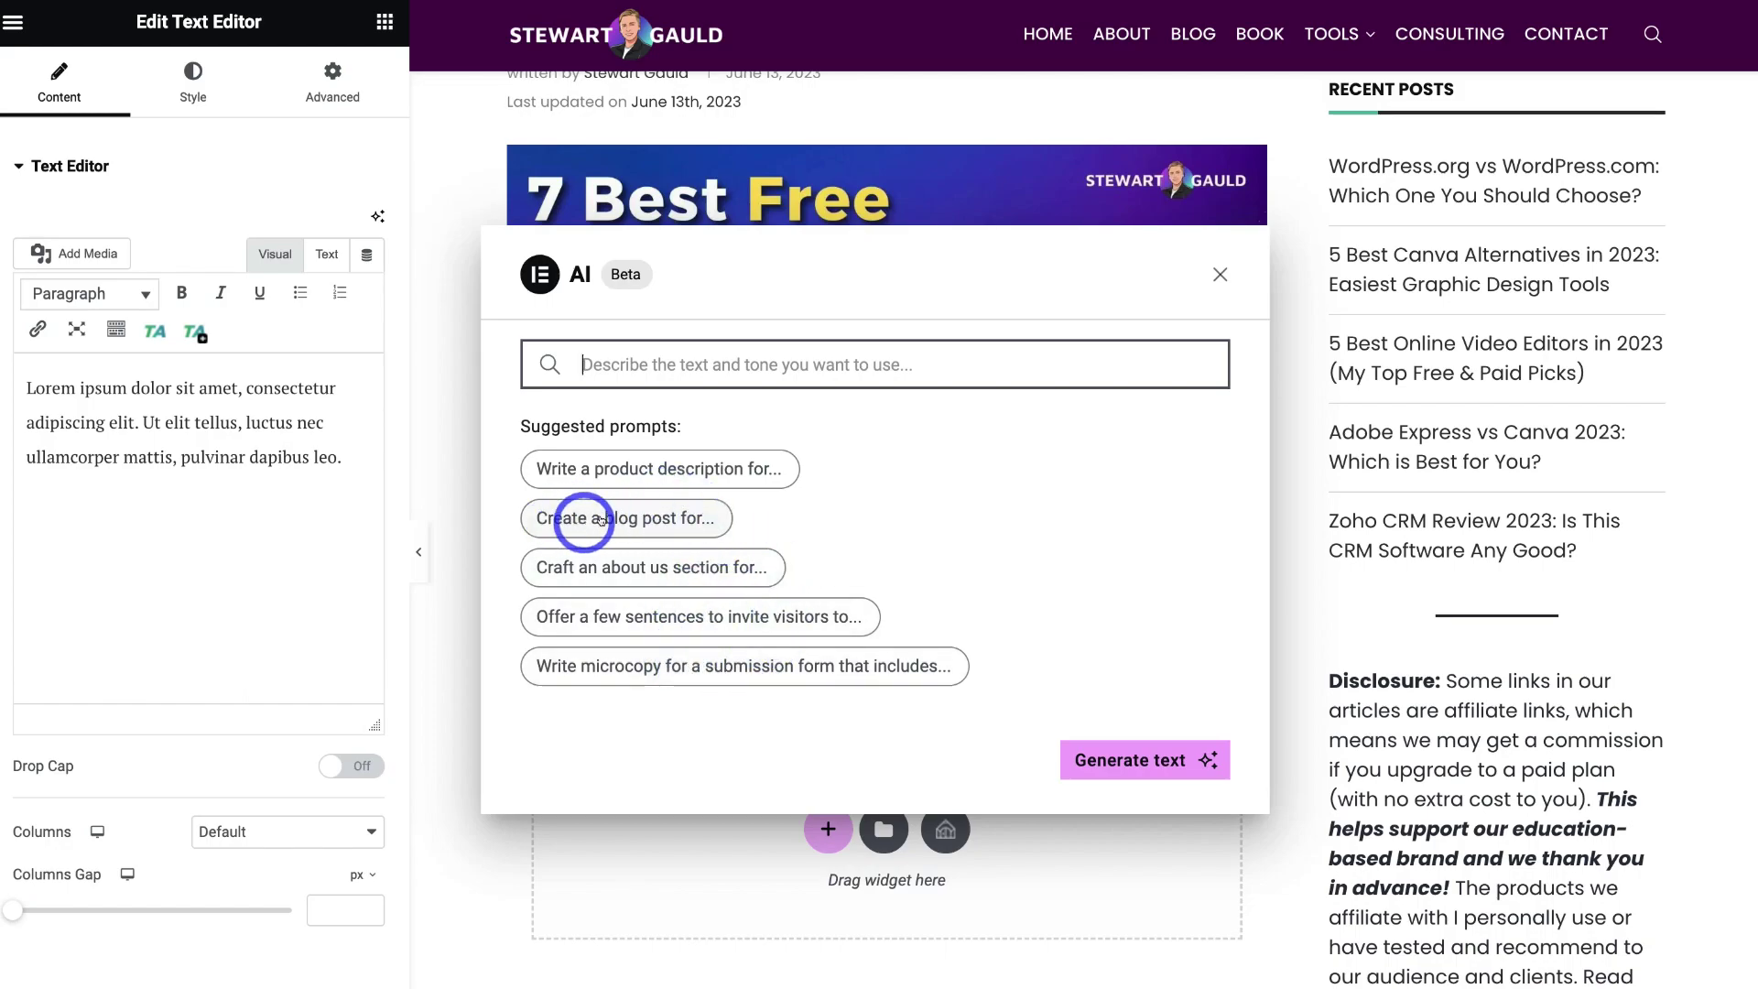
{"action": "left_click", "coordinate": [684, 518]}
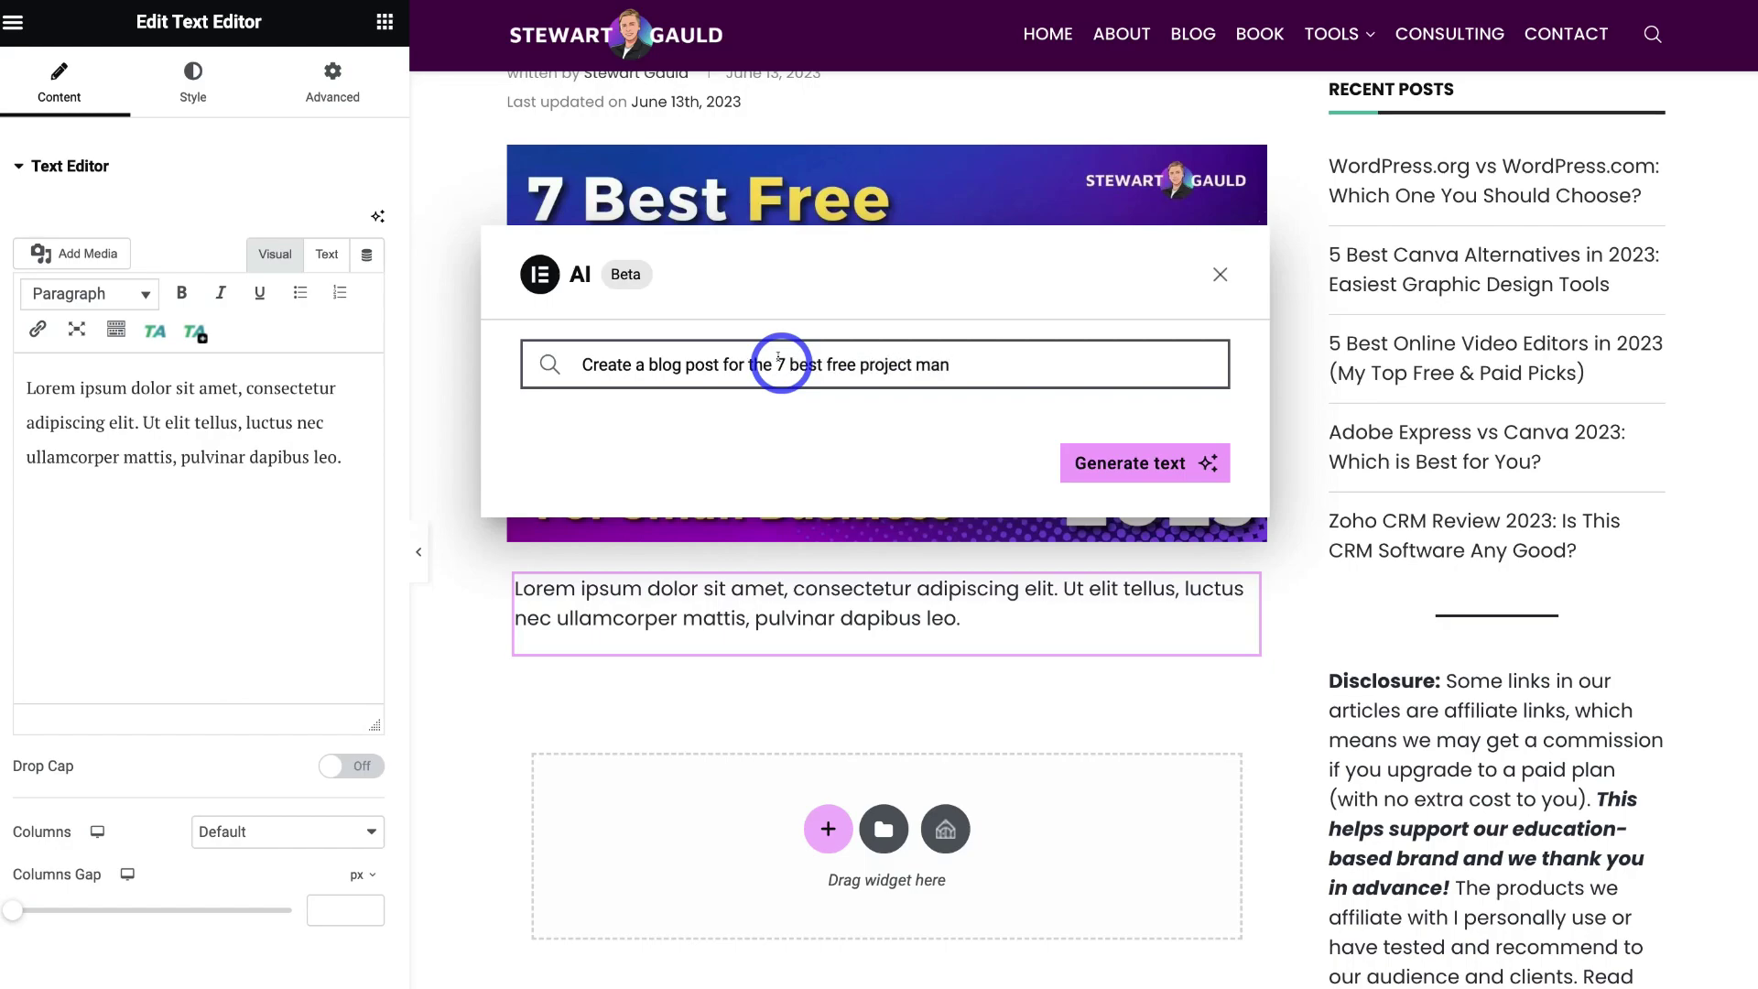
{"action": "type", "text": "ls for small businesses"}
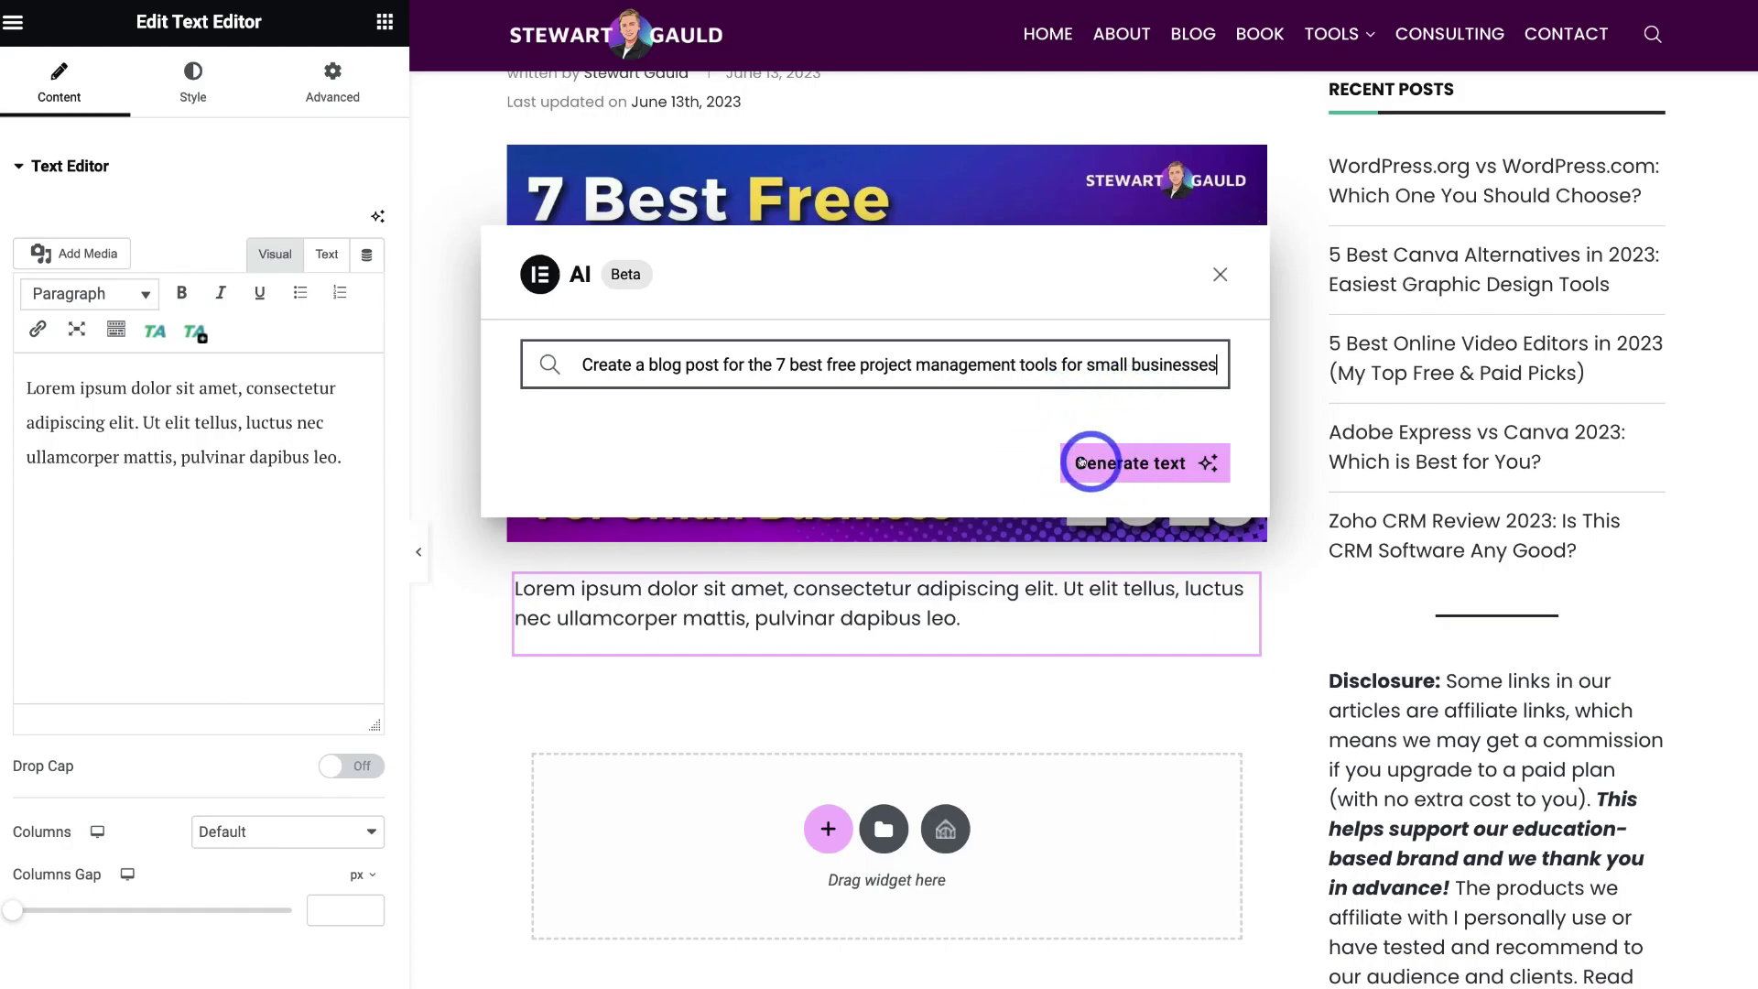
{"action": "left_click", "coordinate": [1135, 462]}
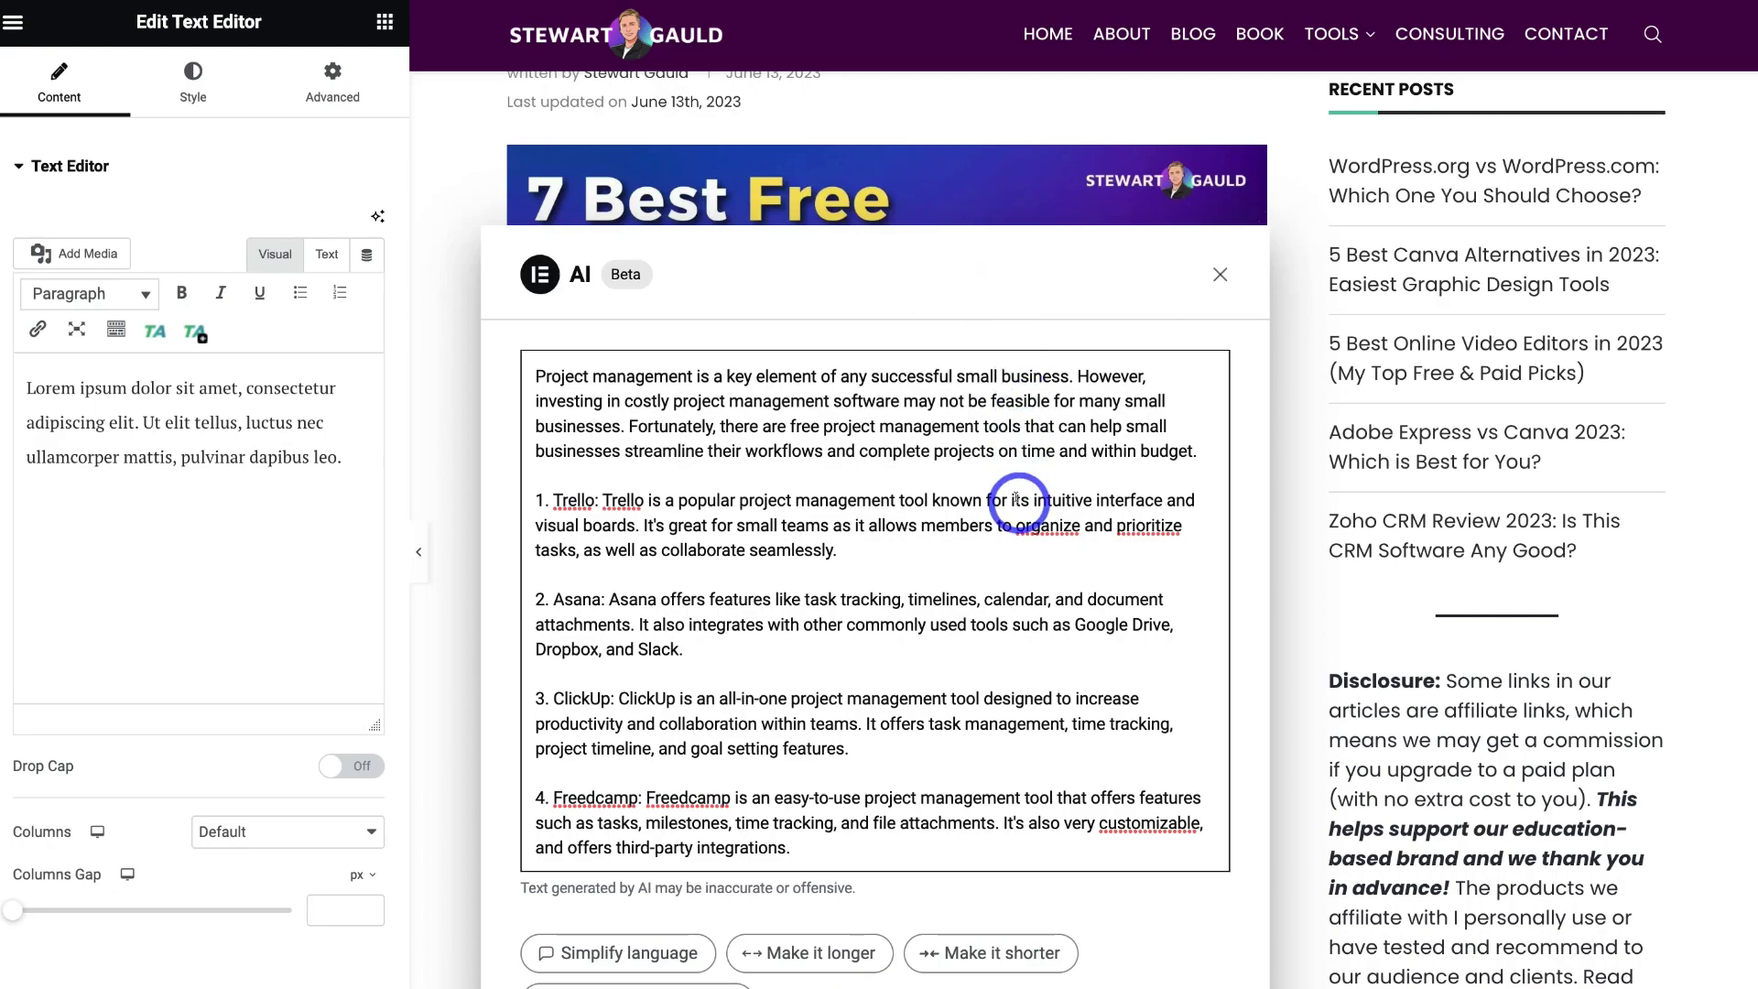
- Review the generated blog post and look over the available tone and translation language options
{"action": "scroll", "coordinate": [1017, 499], "scroll_direction": "down", "scroll_amount": 5}
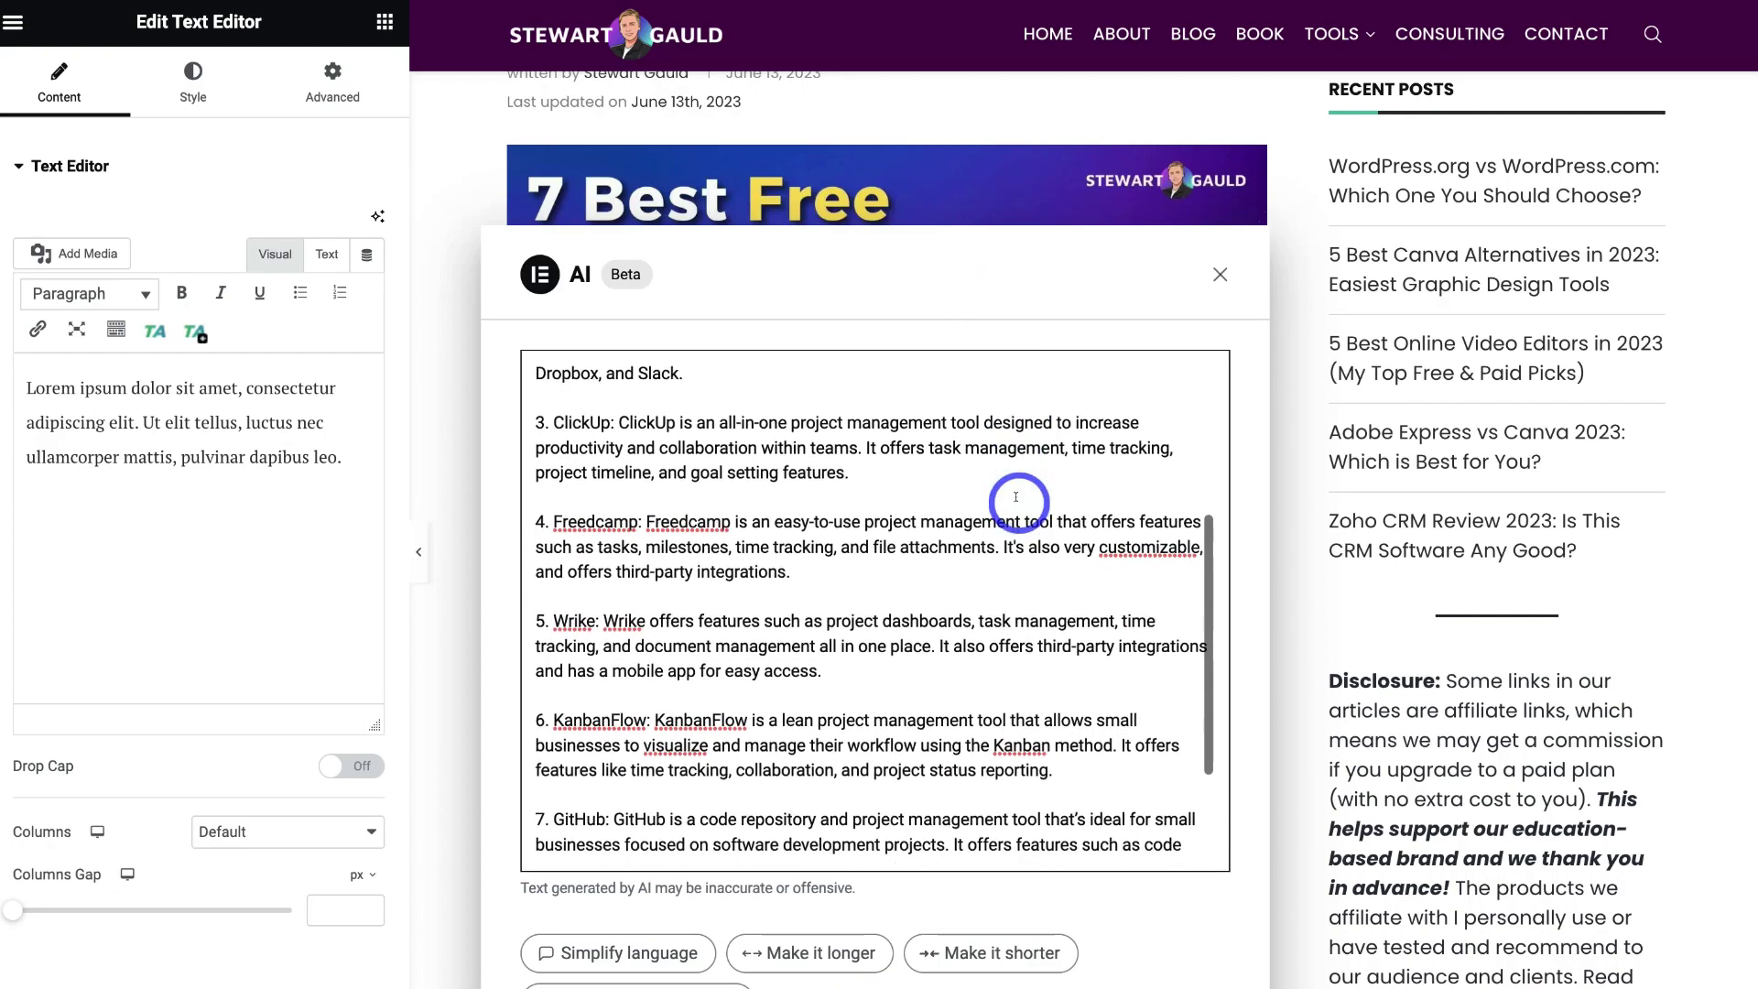
{"action": "scroll", "coordinate": [1017, 499], "scroll_direction": "down", "scroll_amount": 3}
{"action": "scroll", "coordinate": [1016, 499], "scroll_direction": "up", "scroll_amount": 5}
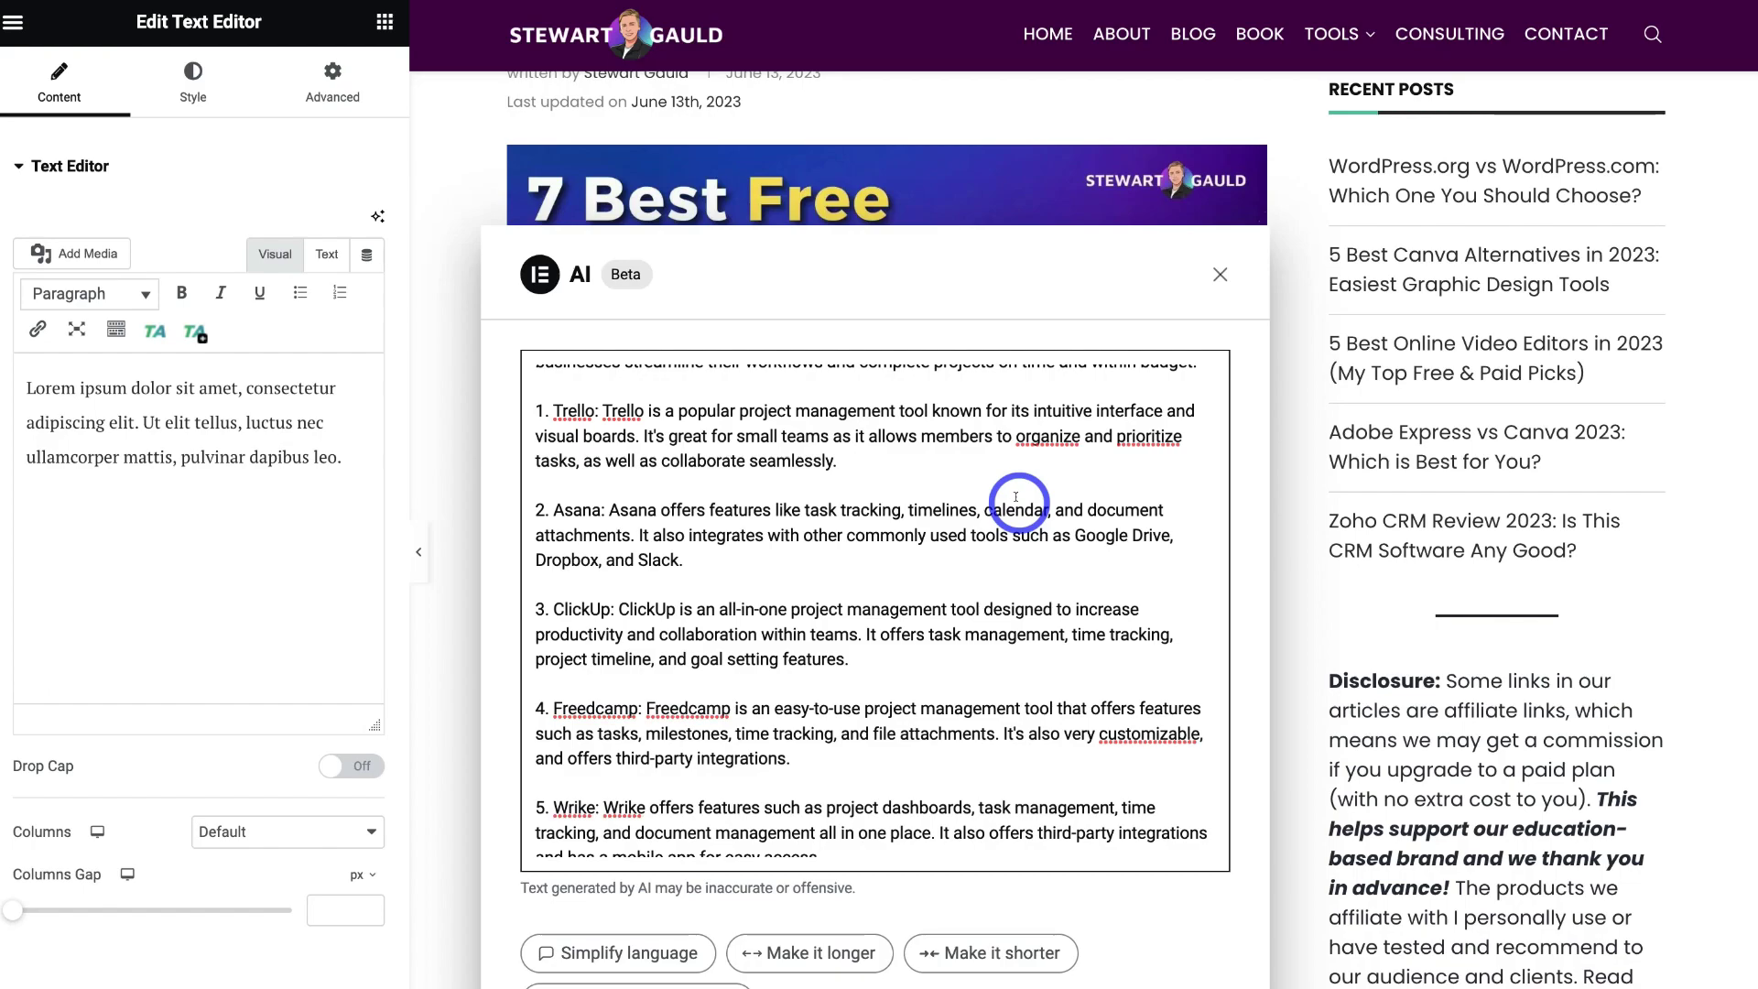
{"action": "scroll", "coordinate": [1015, 498], "scroll_direction": "down", "scroll_amount": 3}
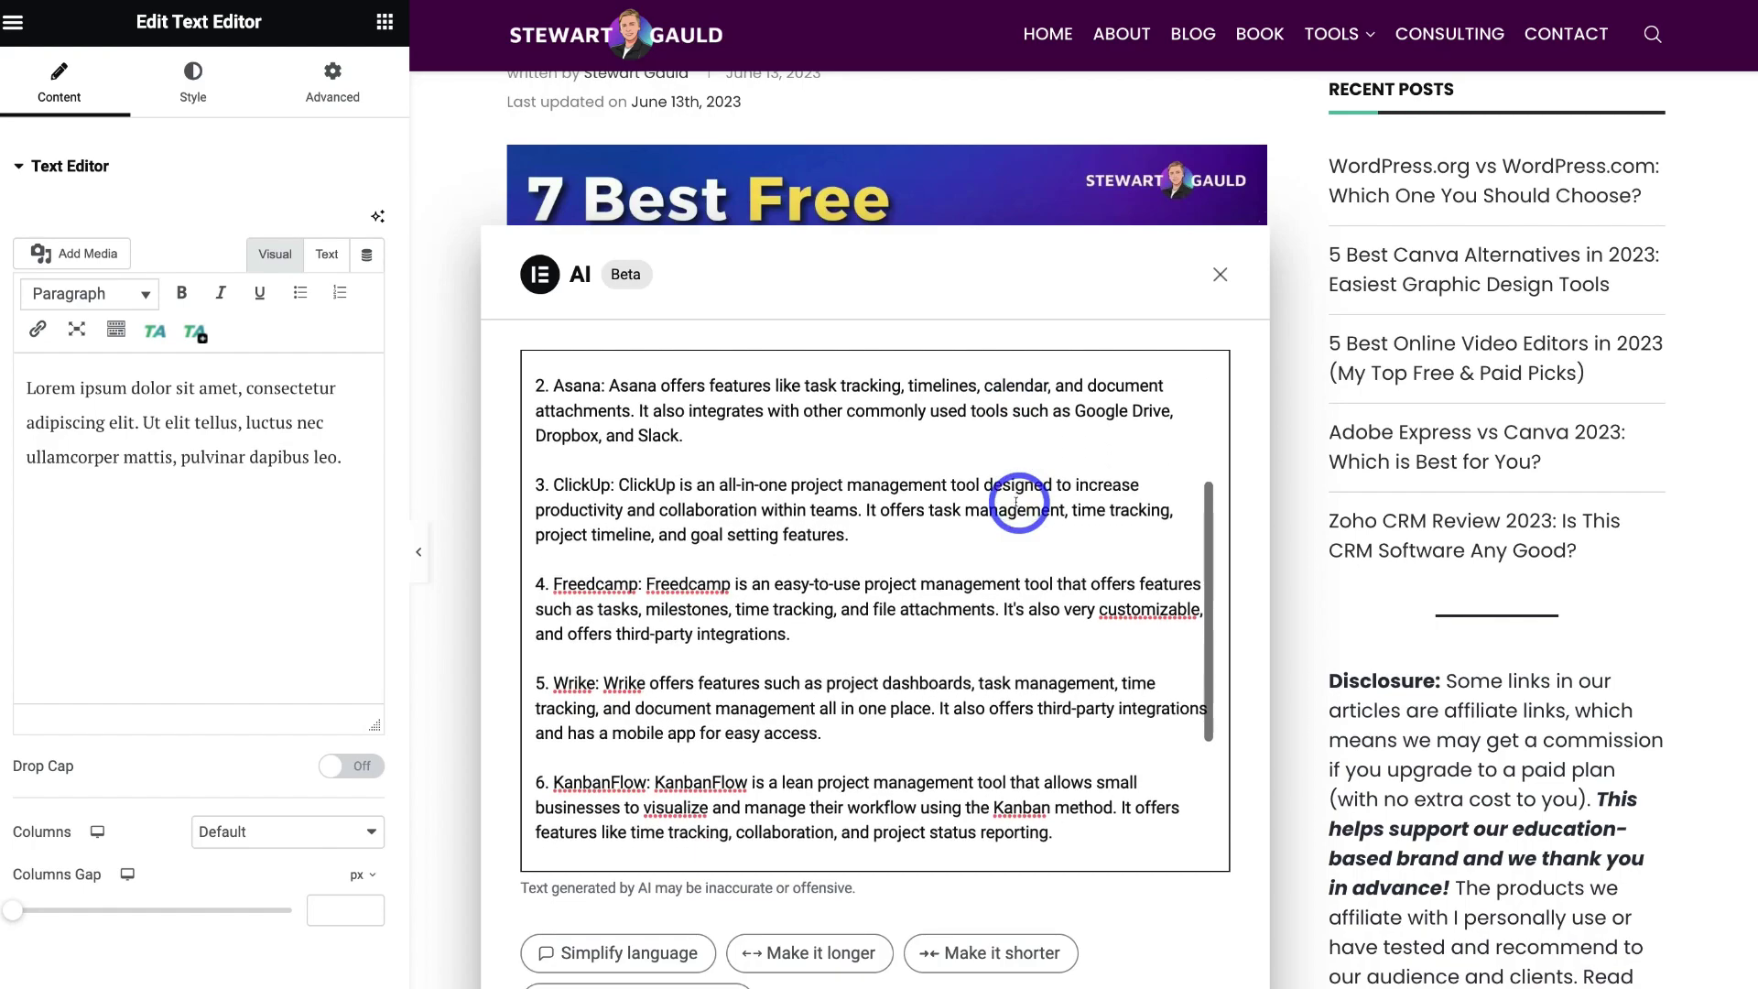
{"action": "scroll", "coordinate": [785, 888], "scroll_direction": "down", "scroll_amount": 2}
{"action": "scroll", "coordinate": [786, 888], "scroll_direction": "down", "scroll_amount": 2}
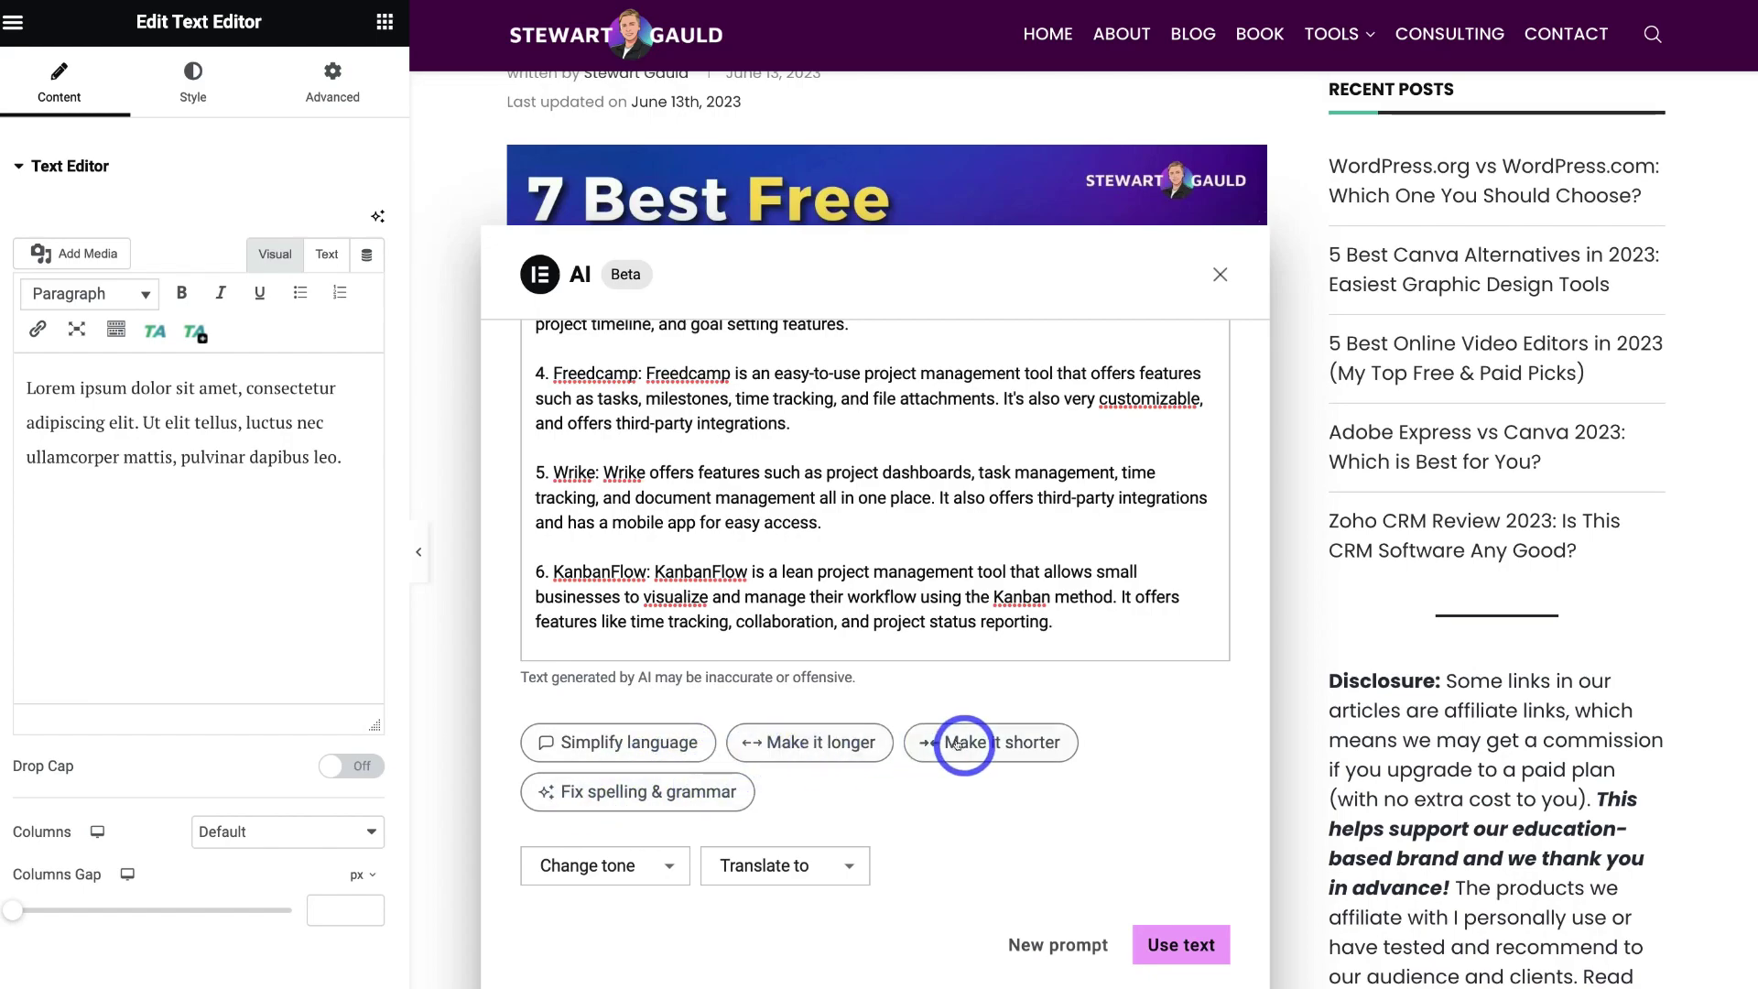
{"action": "left_click", "coordinate": [645, 867]}
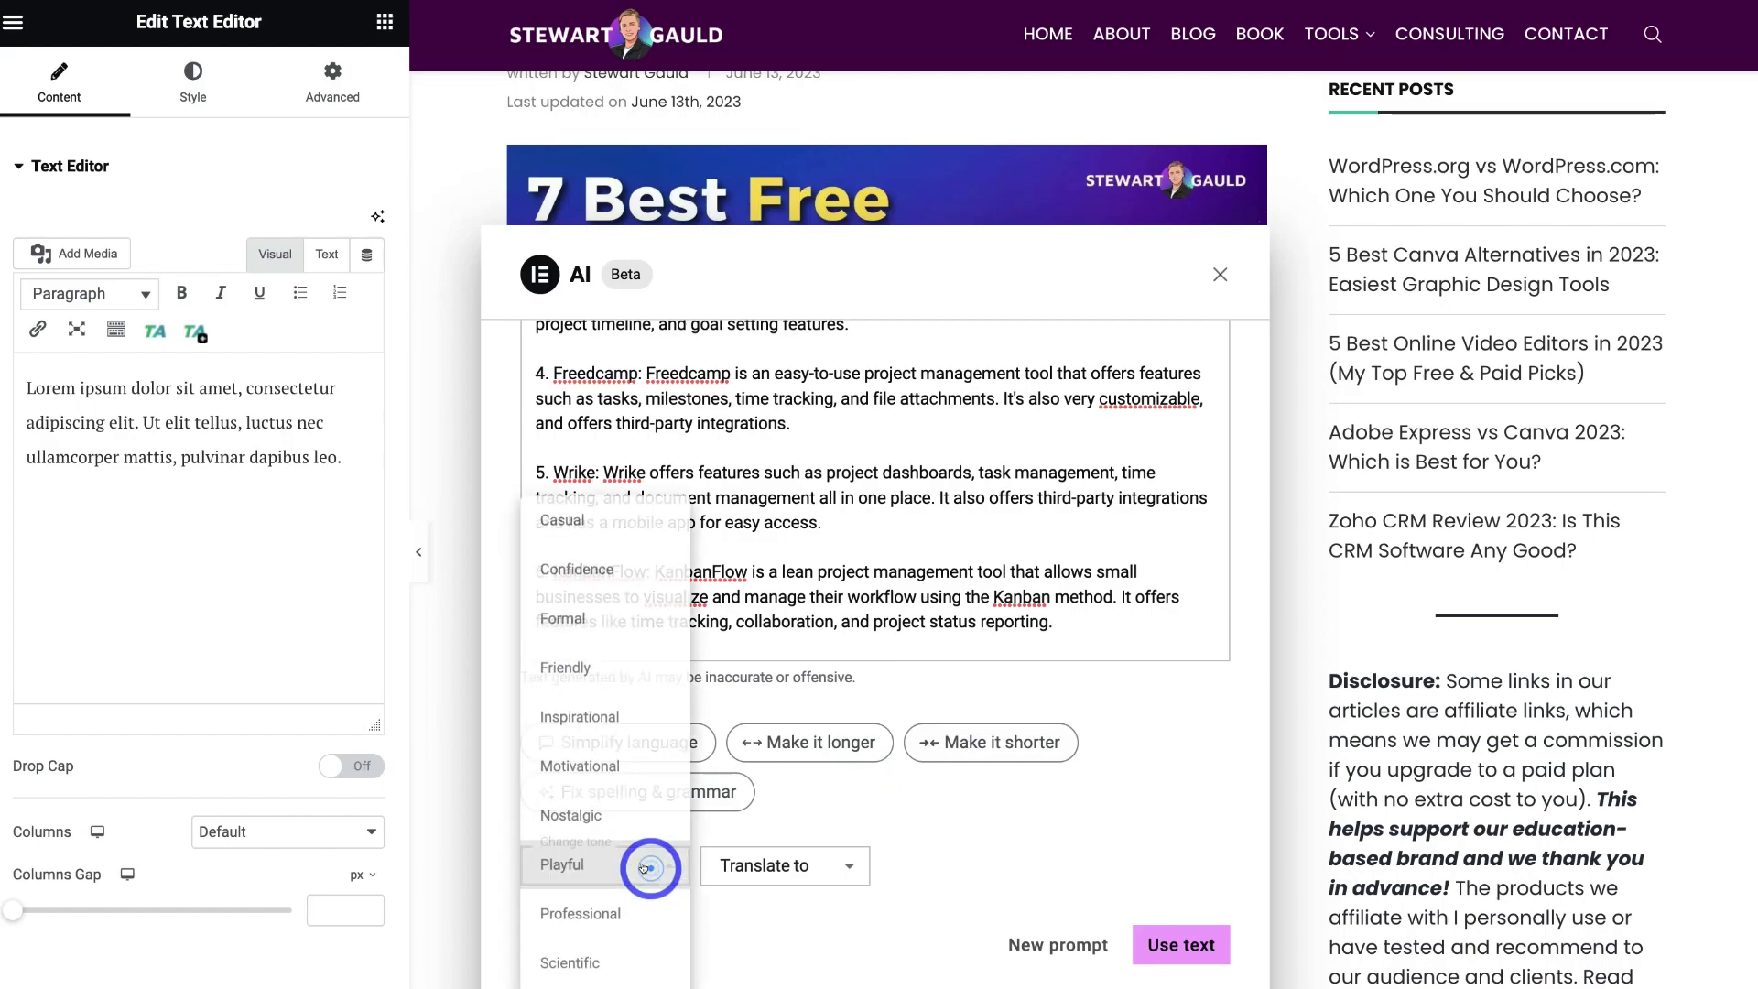
{"action": "left_click", "coordinate": [928, 811]}
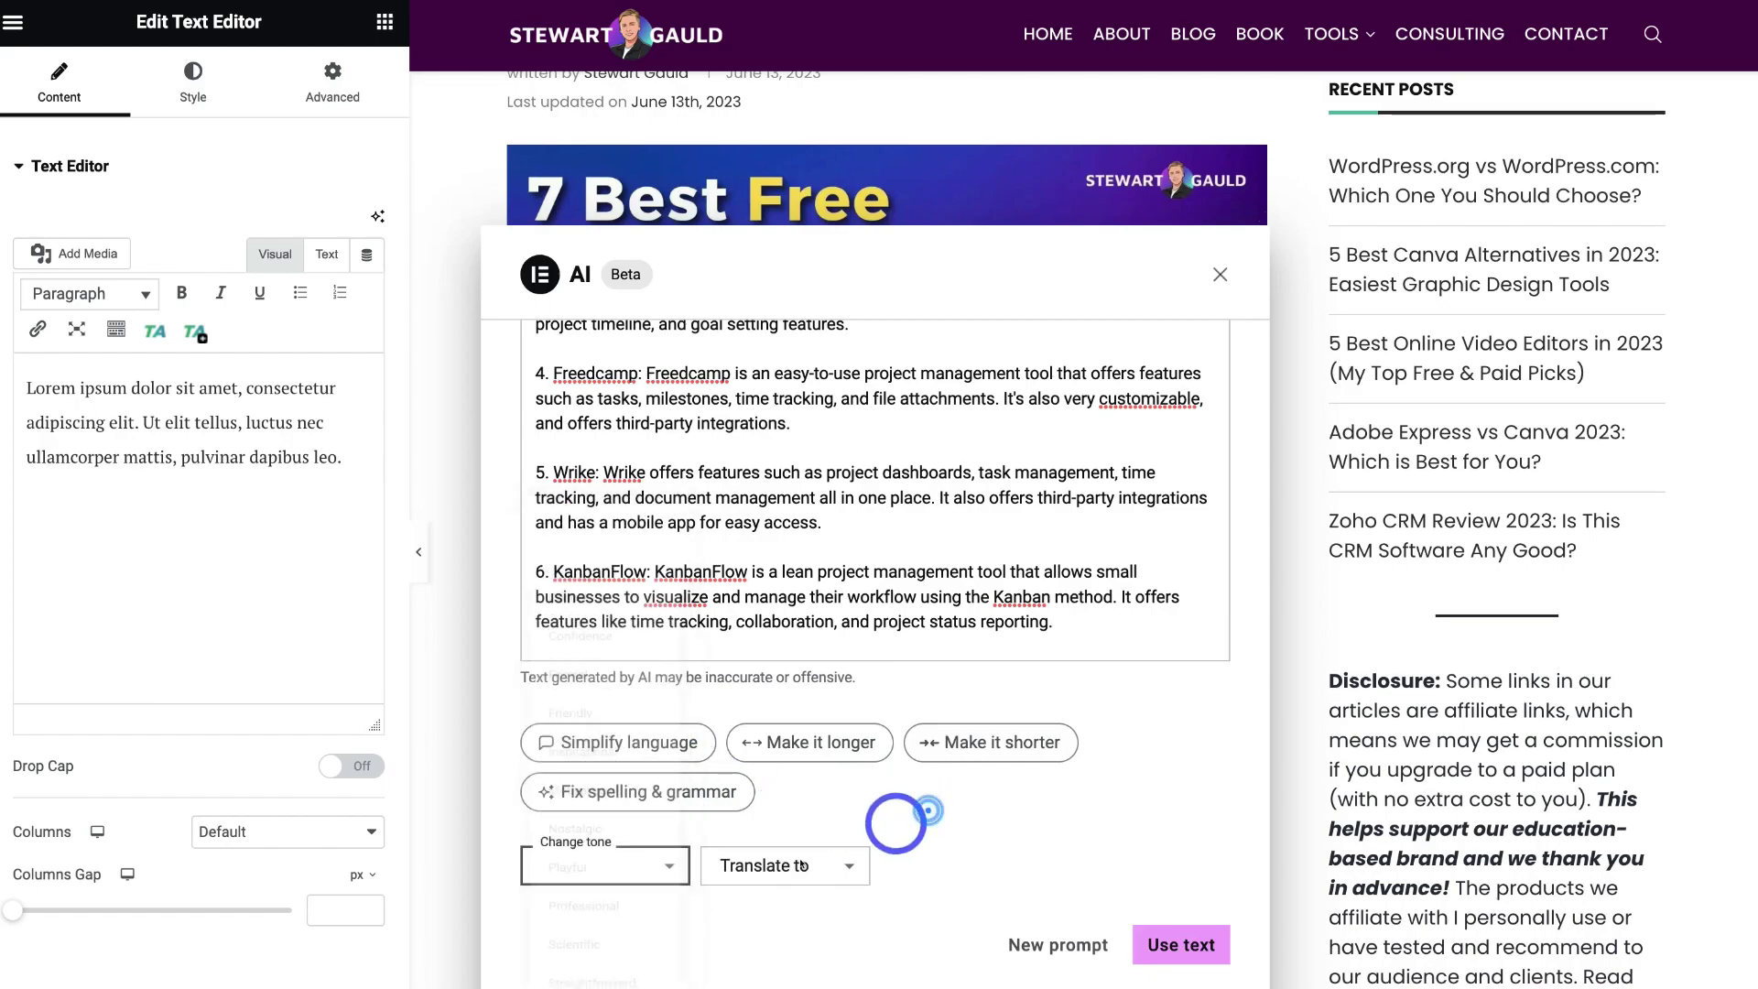
{"action": "left_click", "coordinate": [759, 869]}
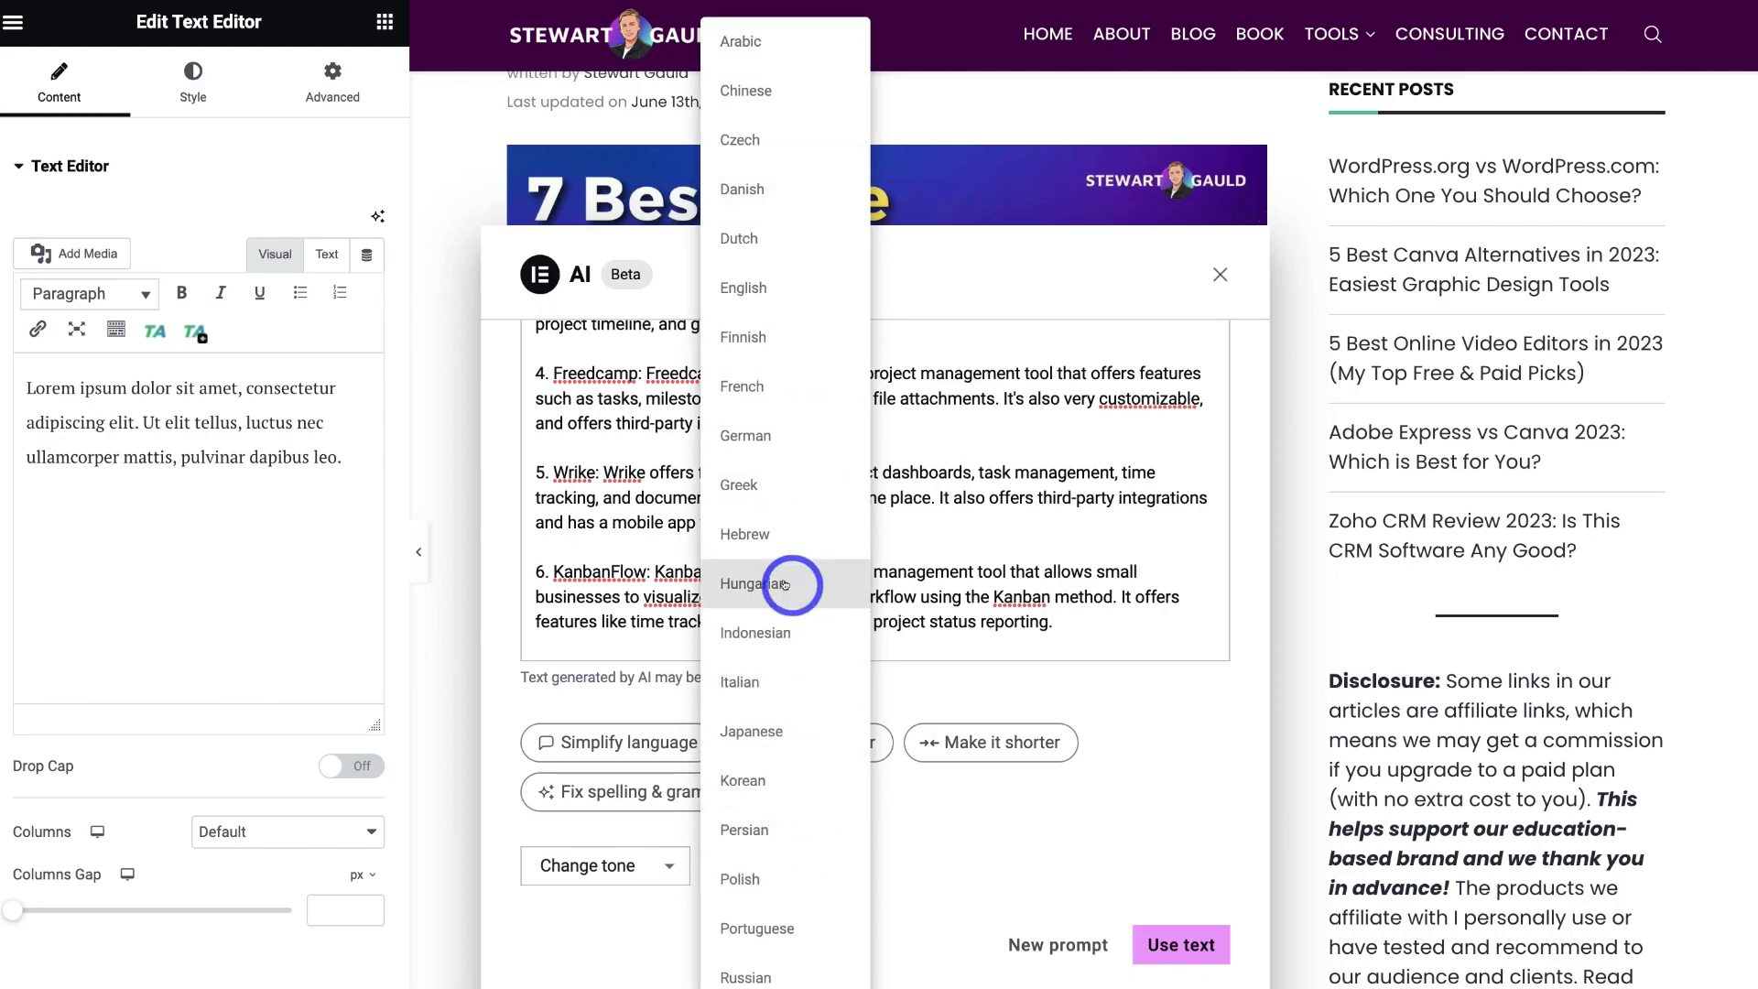
{"action": "left_click", "coordinate": [942, 816]}
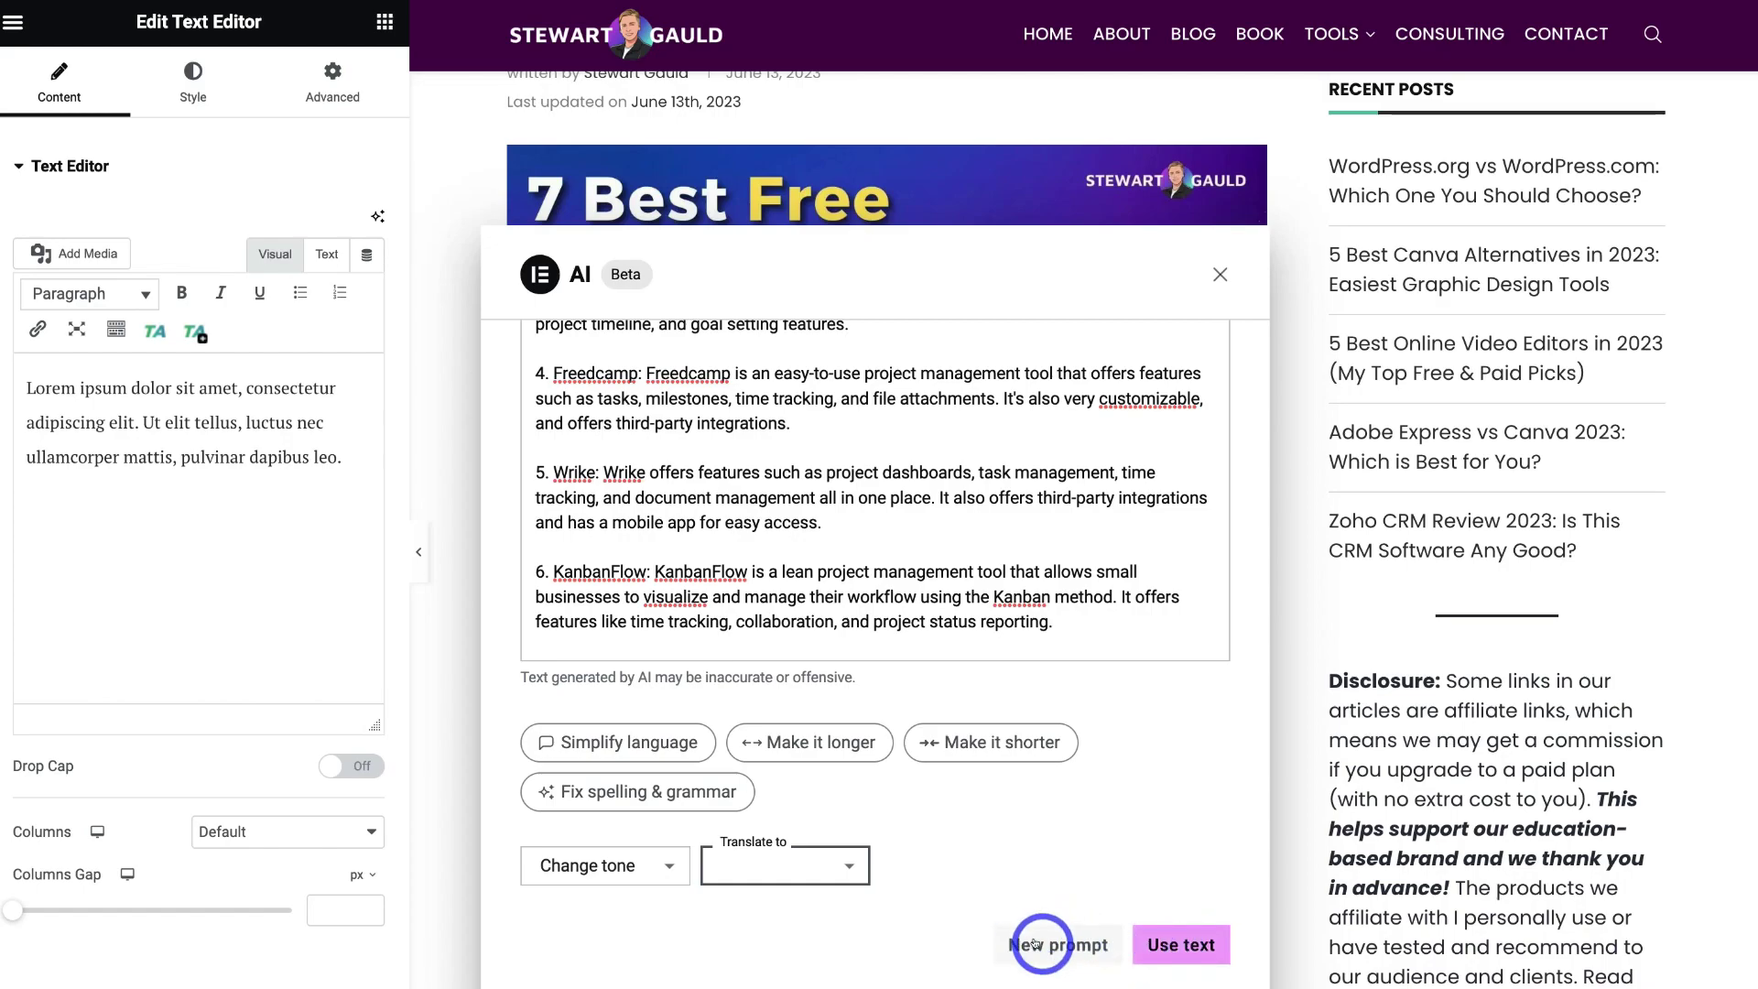
- Use the generated blog post as the Text Editor widget's content and check it on the page
{"action": "left_click", "coordinate": [1178, 947]}
{"action": "scroll", "coordinate": [1181, 943], "scroll_direction": "down", "scroll_amount": 10}
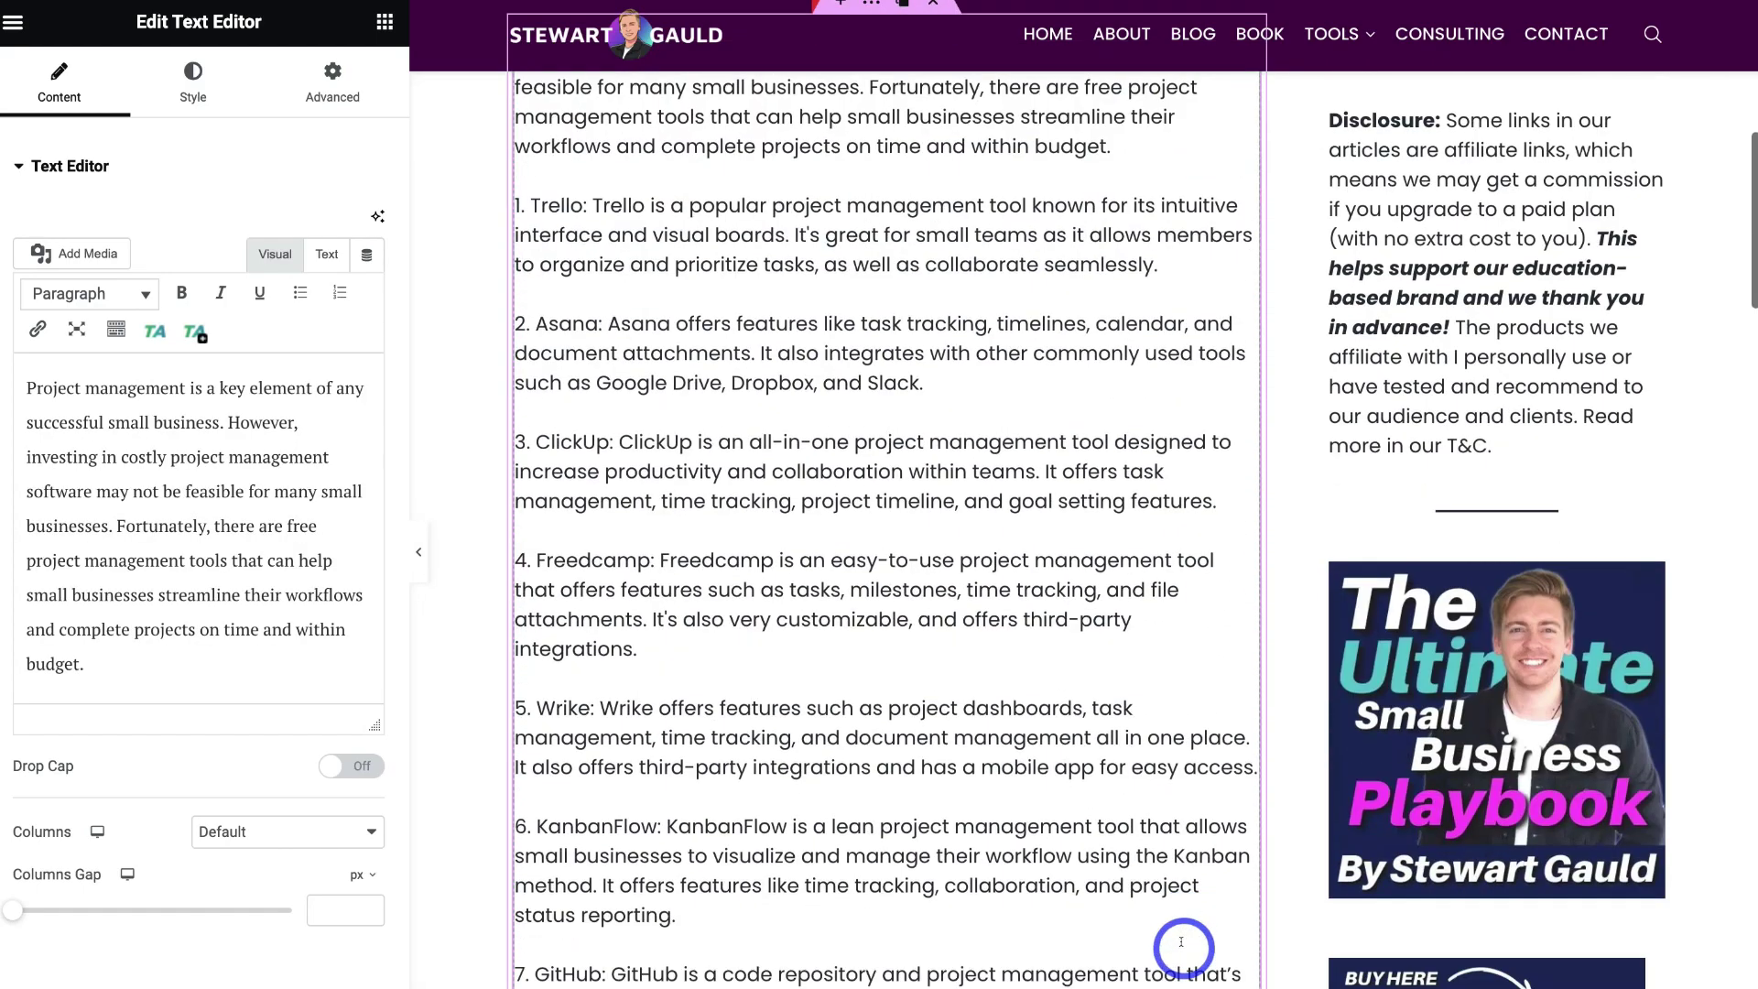
- Split the introduction into two paragraphs before the sentence starting with "Fortunately"
{"action": "scroll", "coordinate": [1181, 943], "scroll_direction": "up", "scroll_amount": 10}
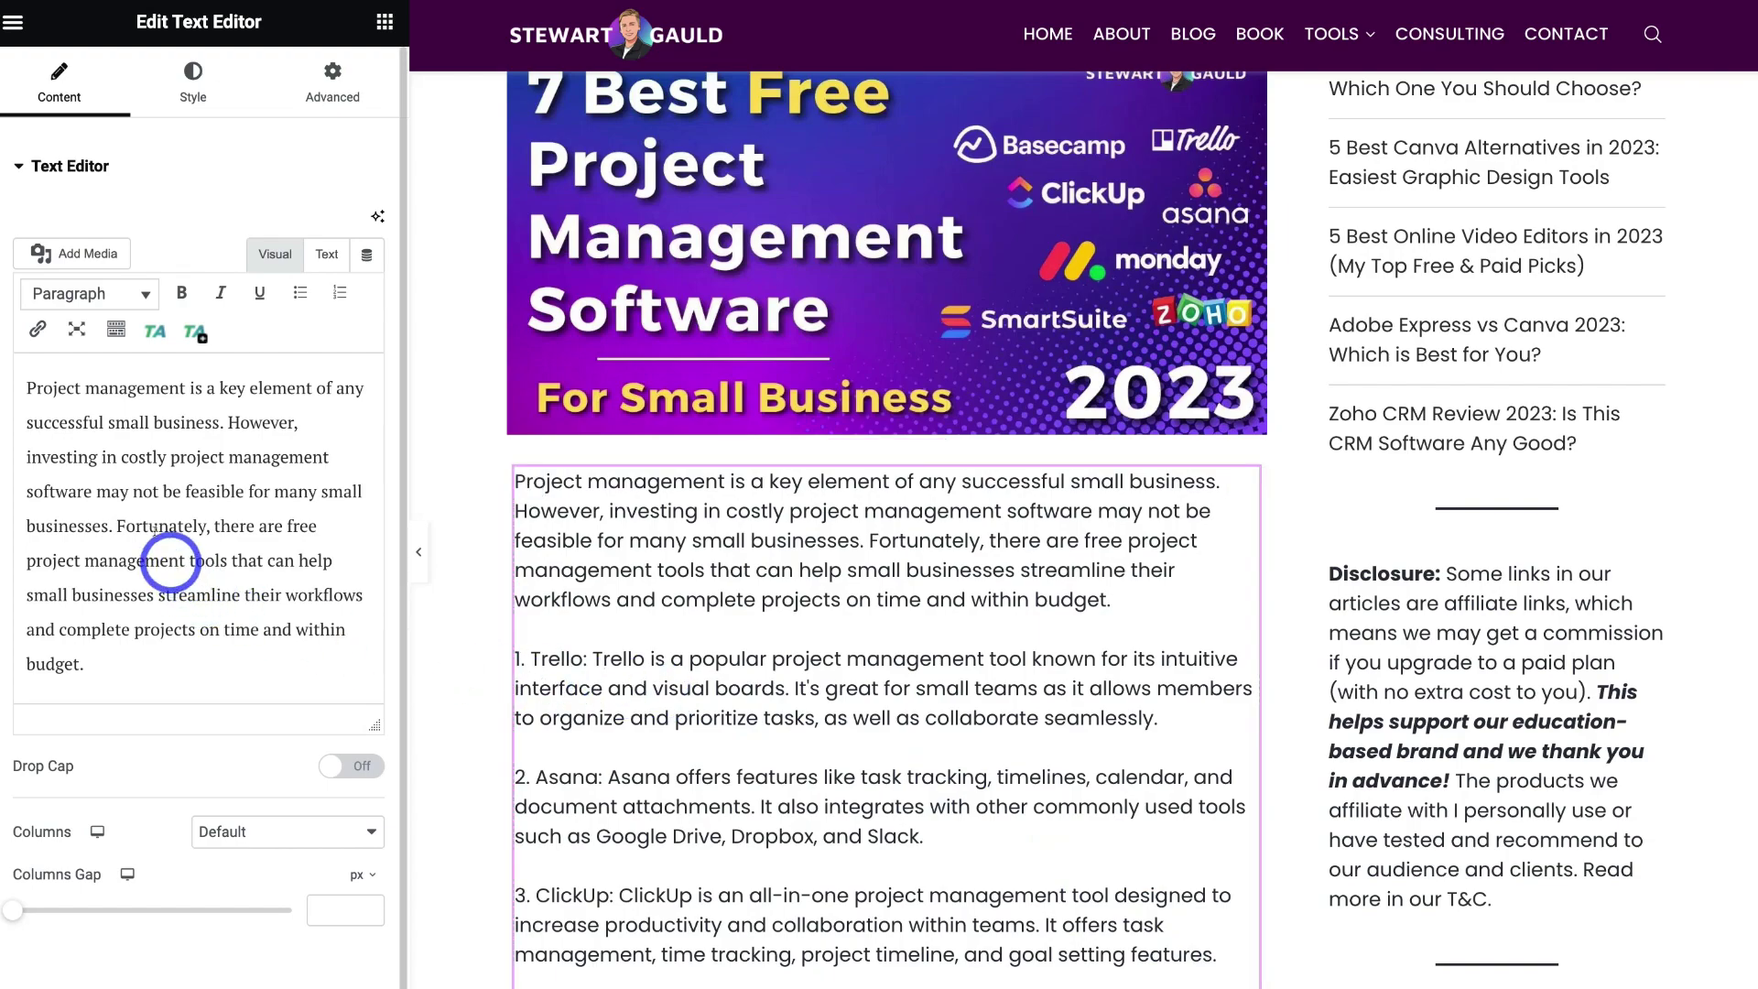
{"action": "left_click", "coordinate": [117, 526]}
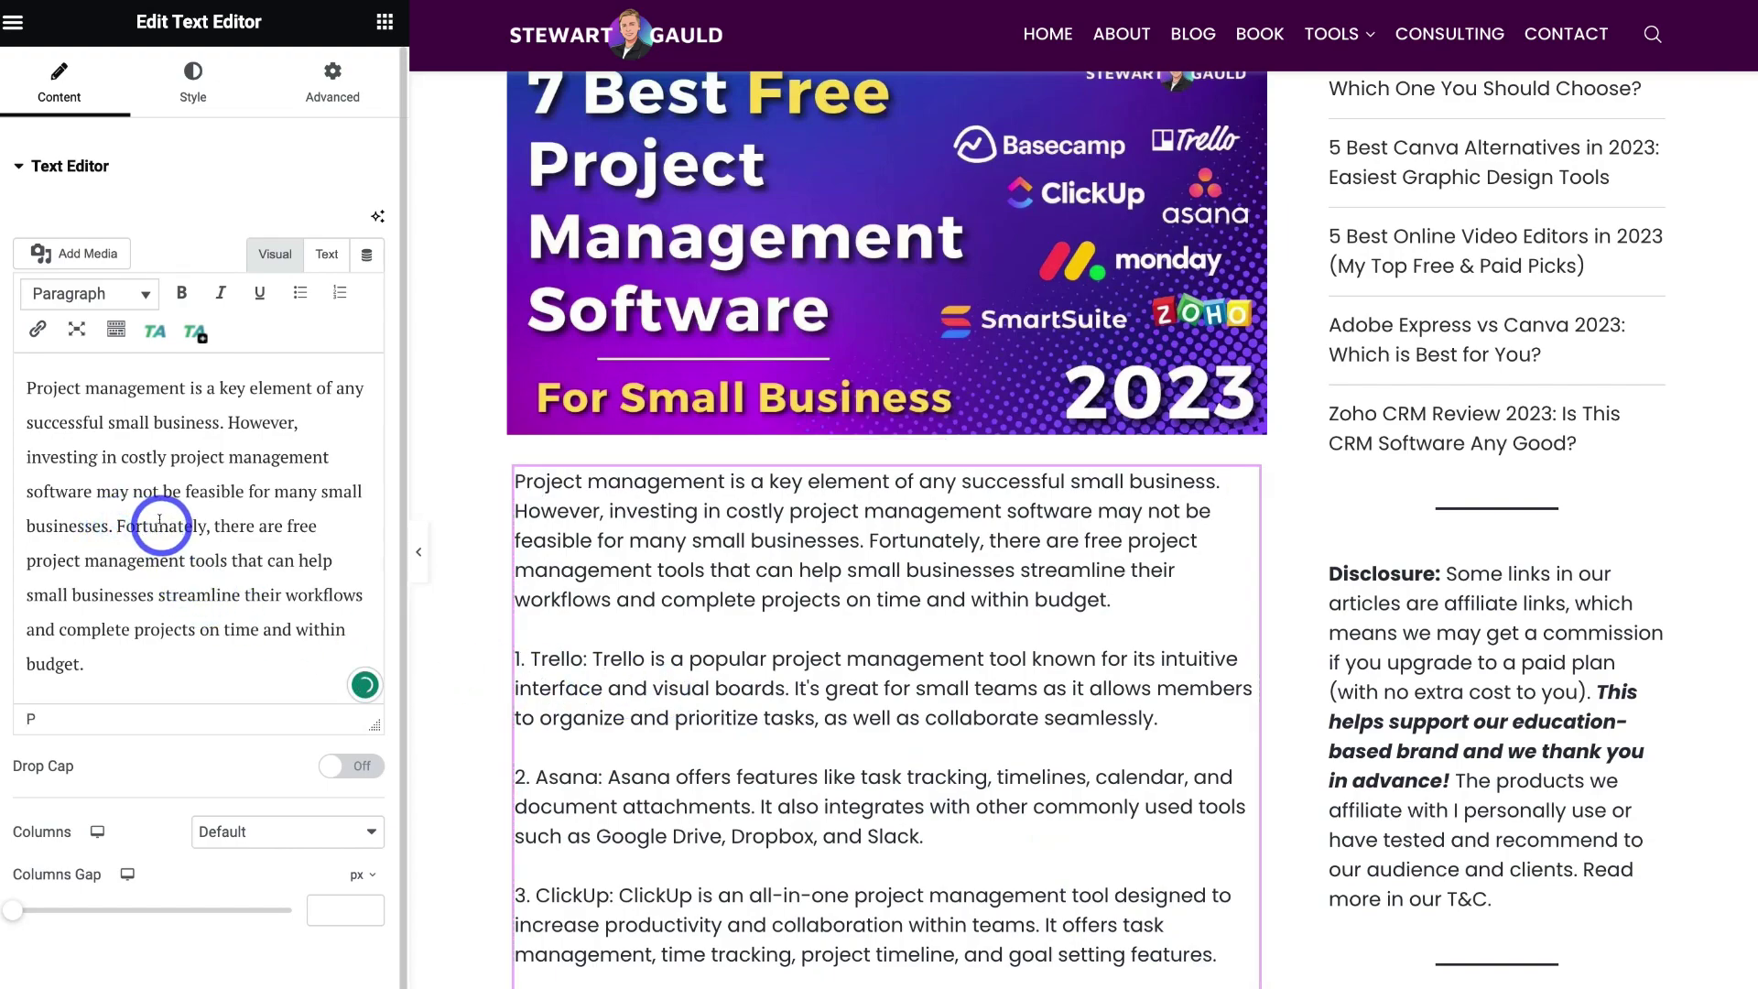
{"action": "key", "text": "Return"}
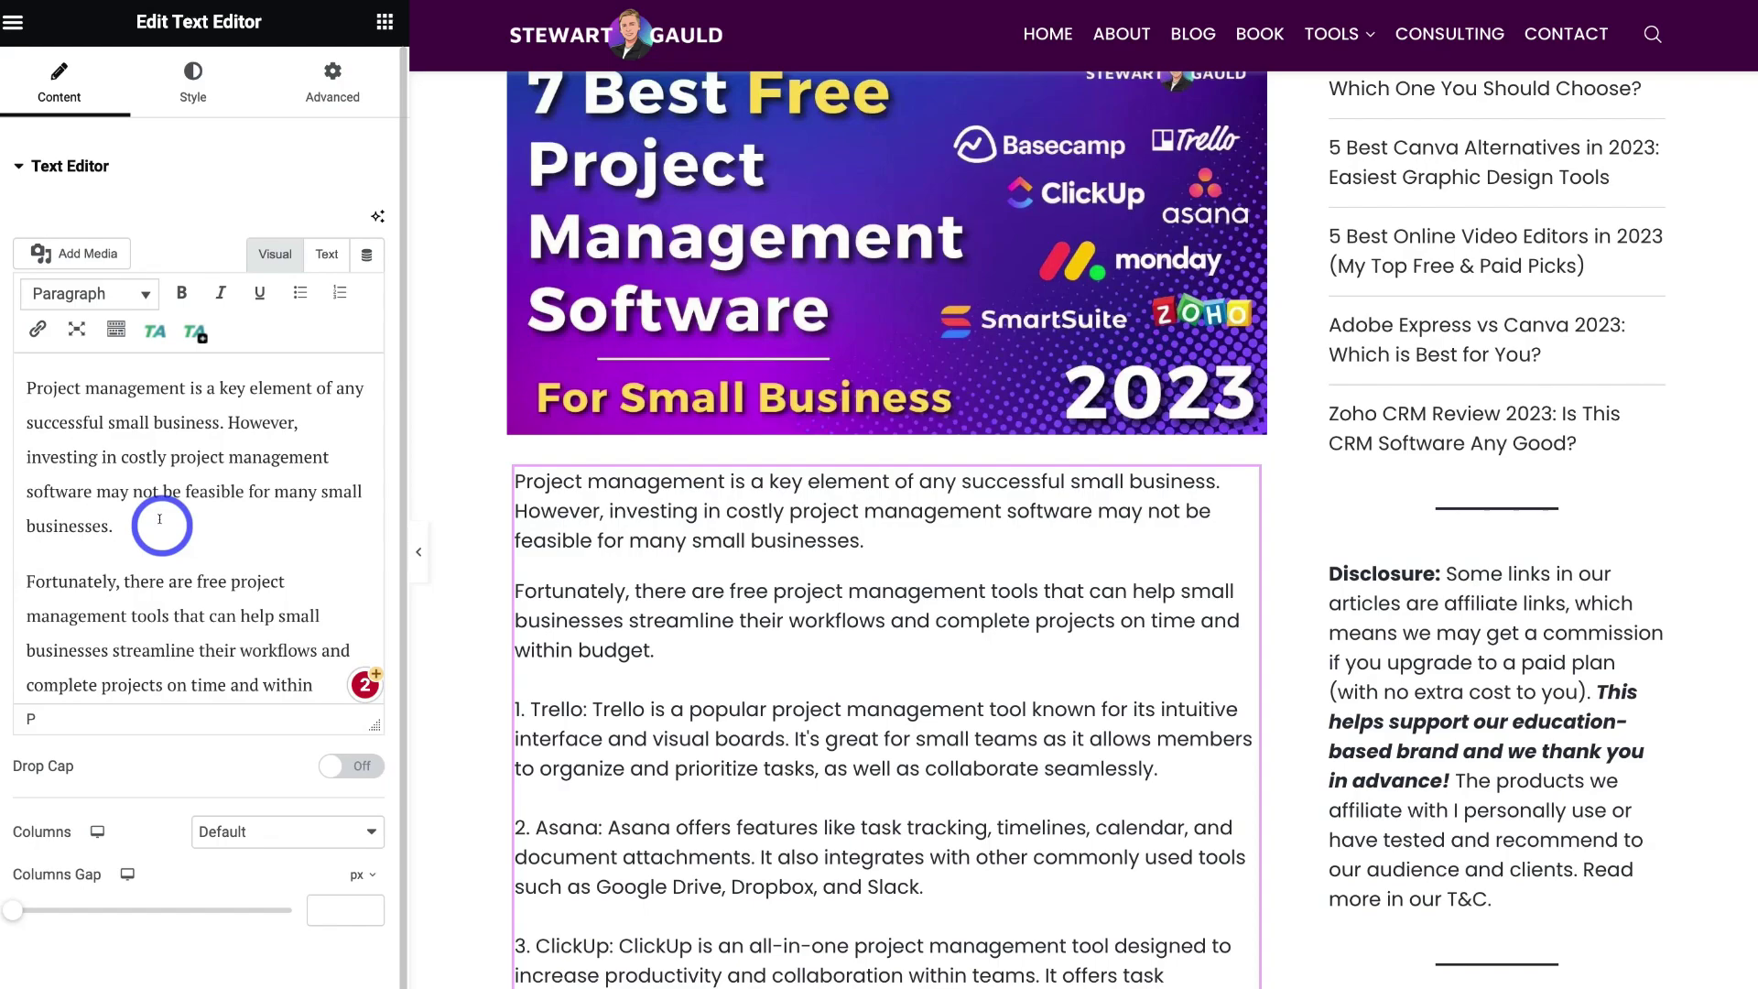
- Add a single-column section beneath the concluding paragraph of the blog post
{"action": "scroll", "coordinate": [522, 608], "scroll_direction": "down", "scroll_amount": 10}
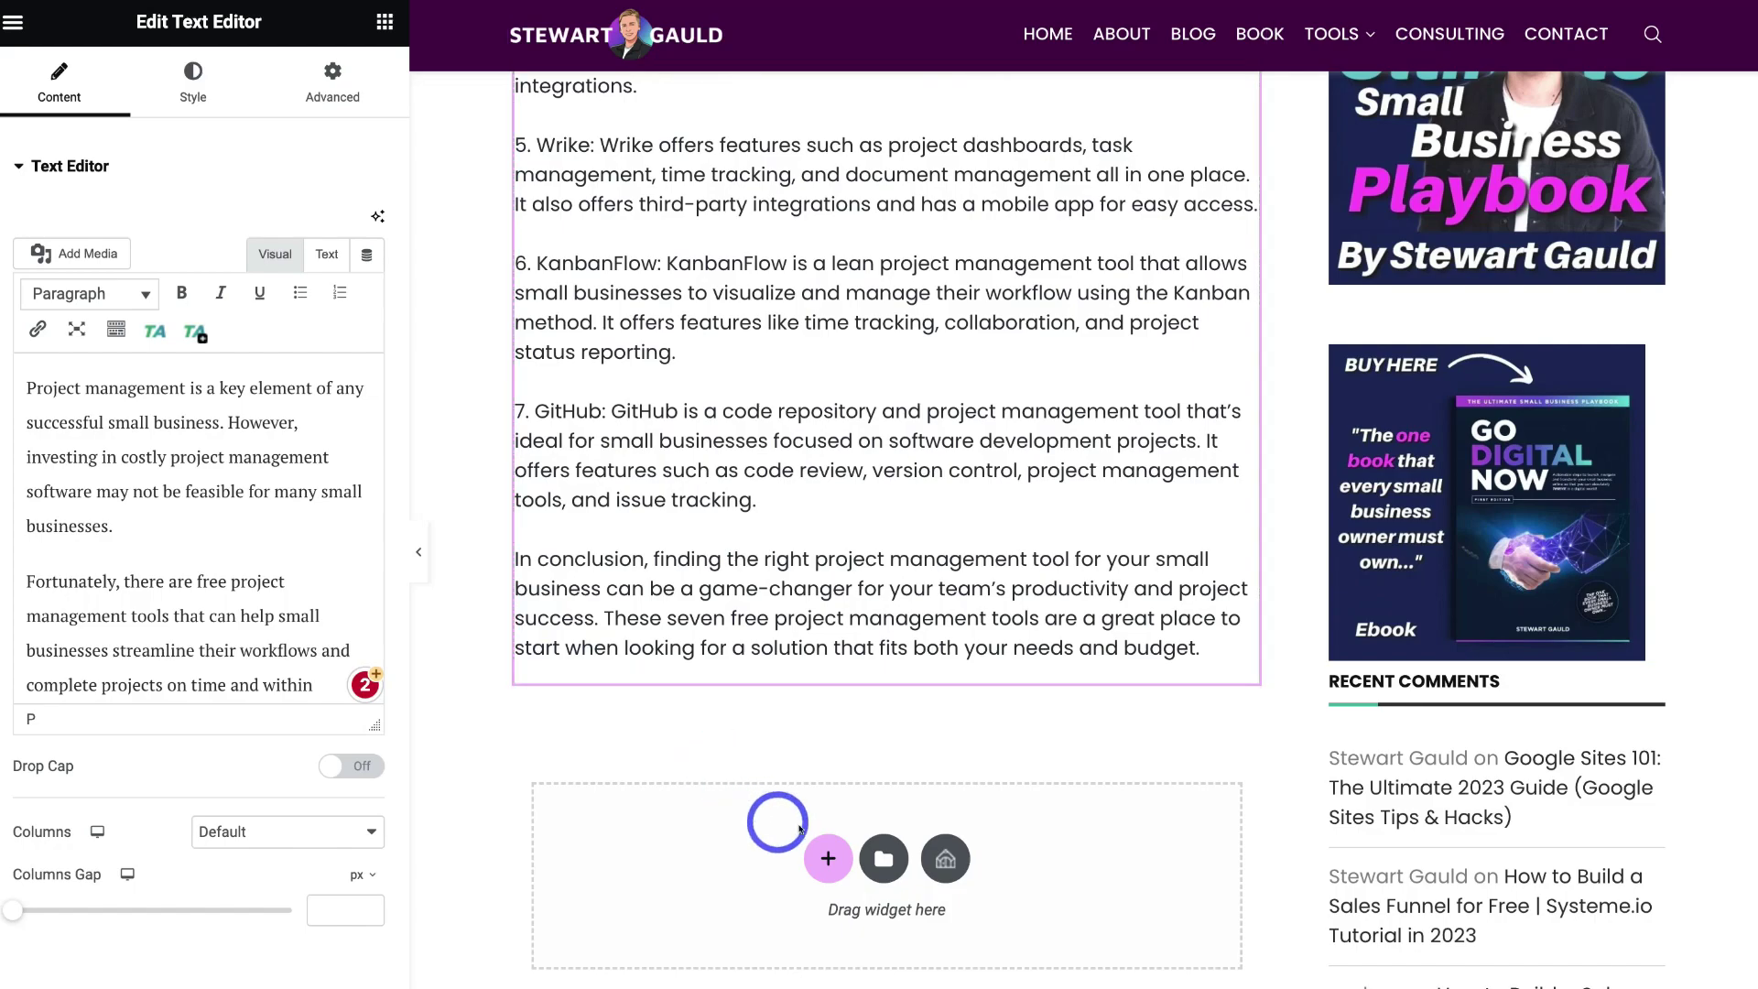
{"action": "left_click", "coordinate": [824, 855]}
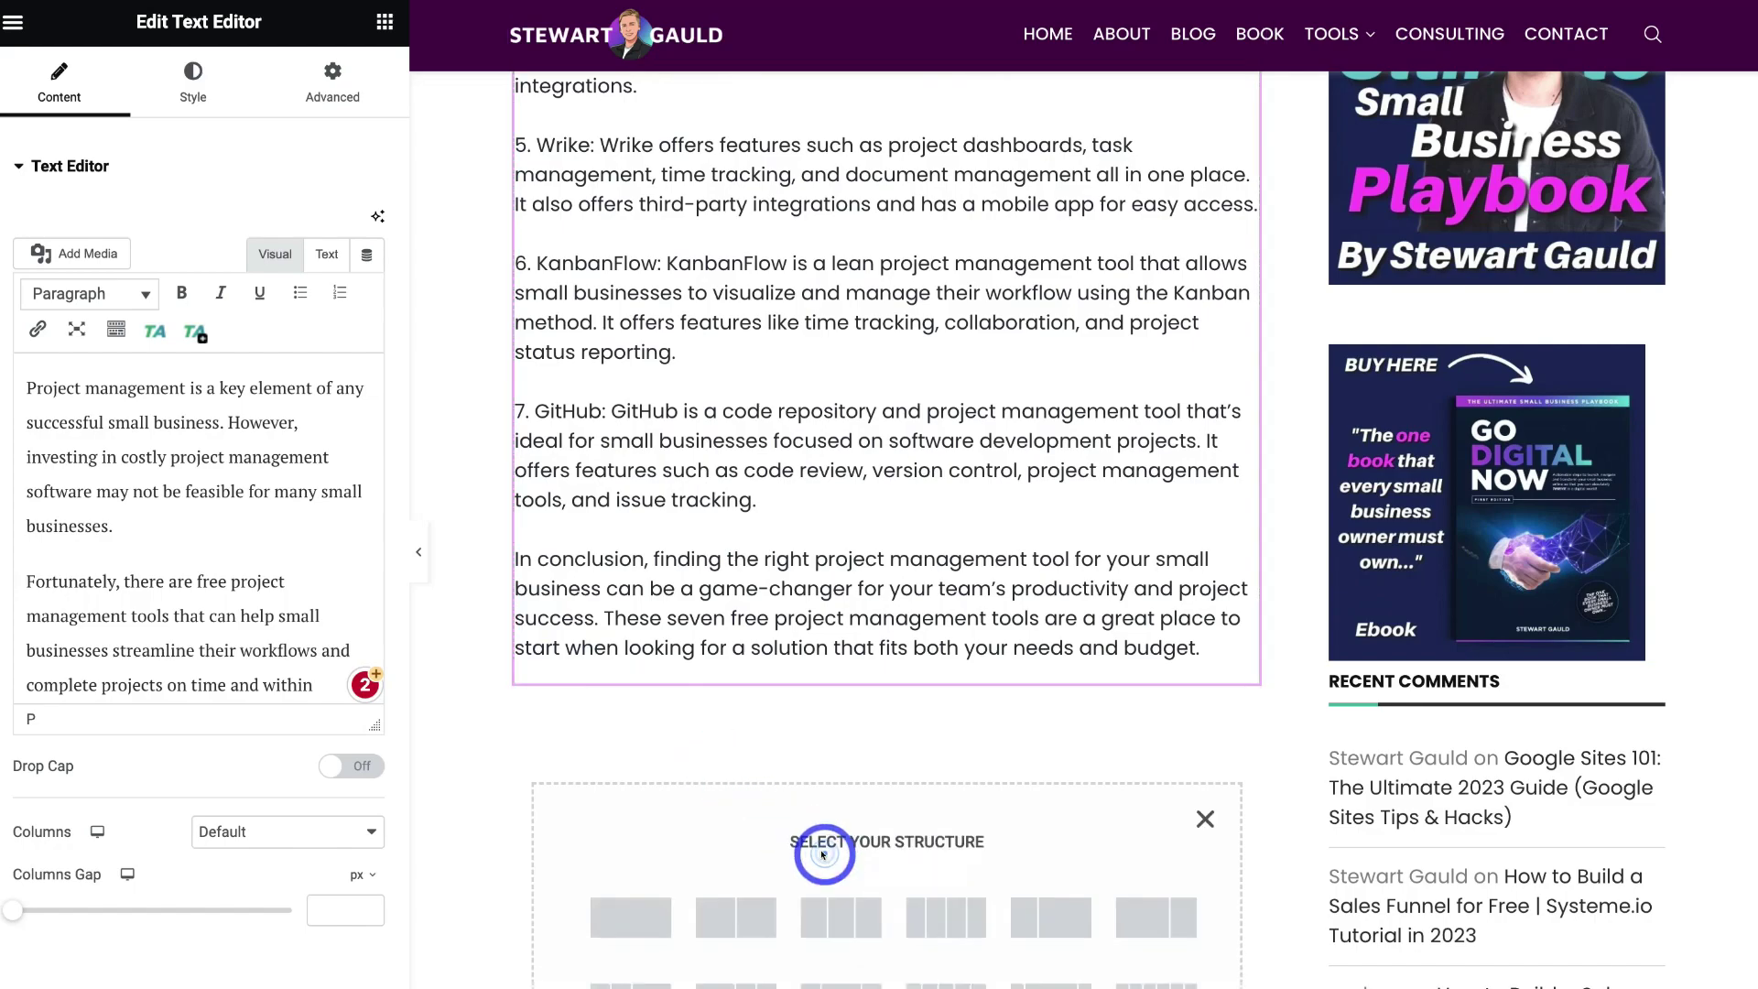
{"action": "left_click", "coordinate": [630, 918]}
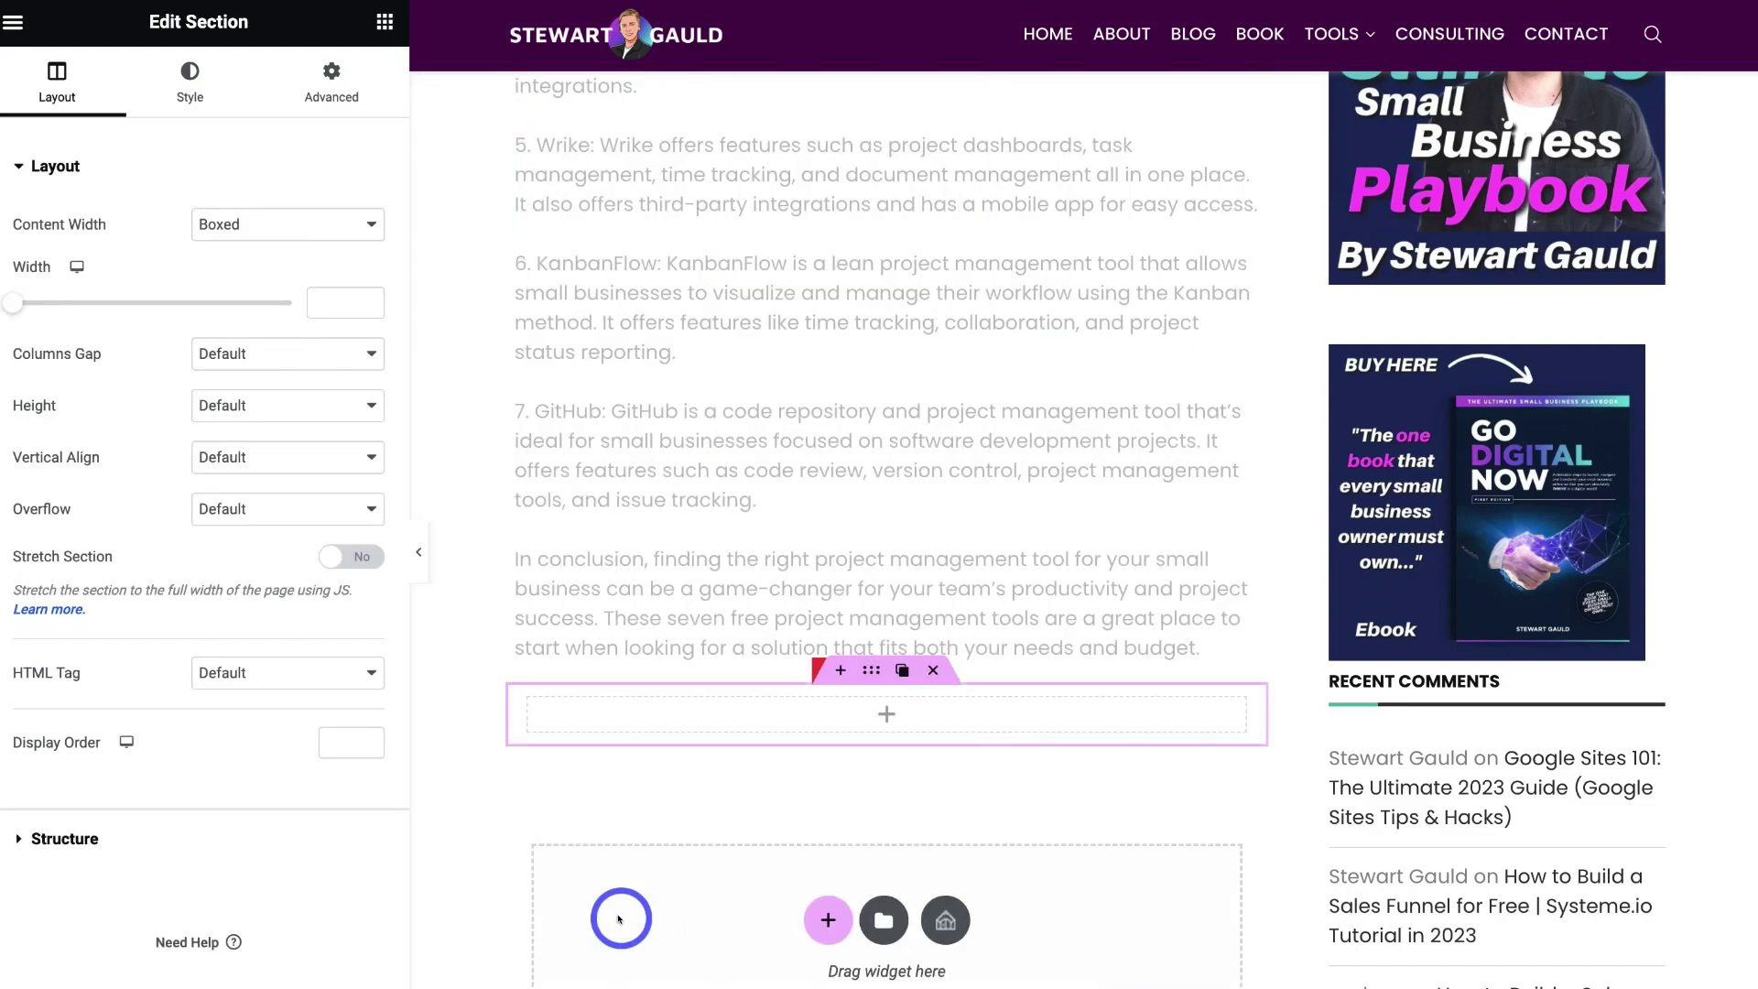
- Find the Image widget by searching for "ima" and place it in the empty section under the conclusion
{"action": "left_click", "coordinate": [882, 714]}
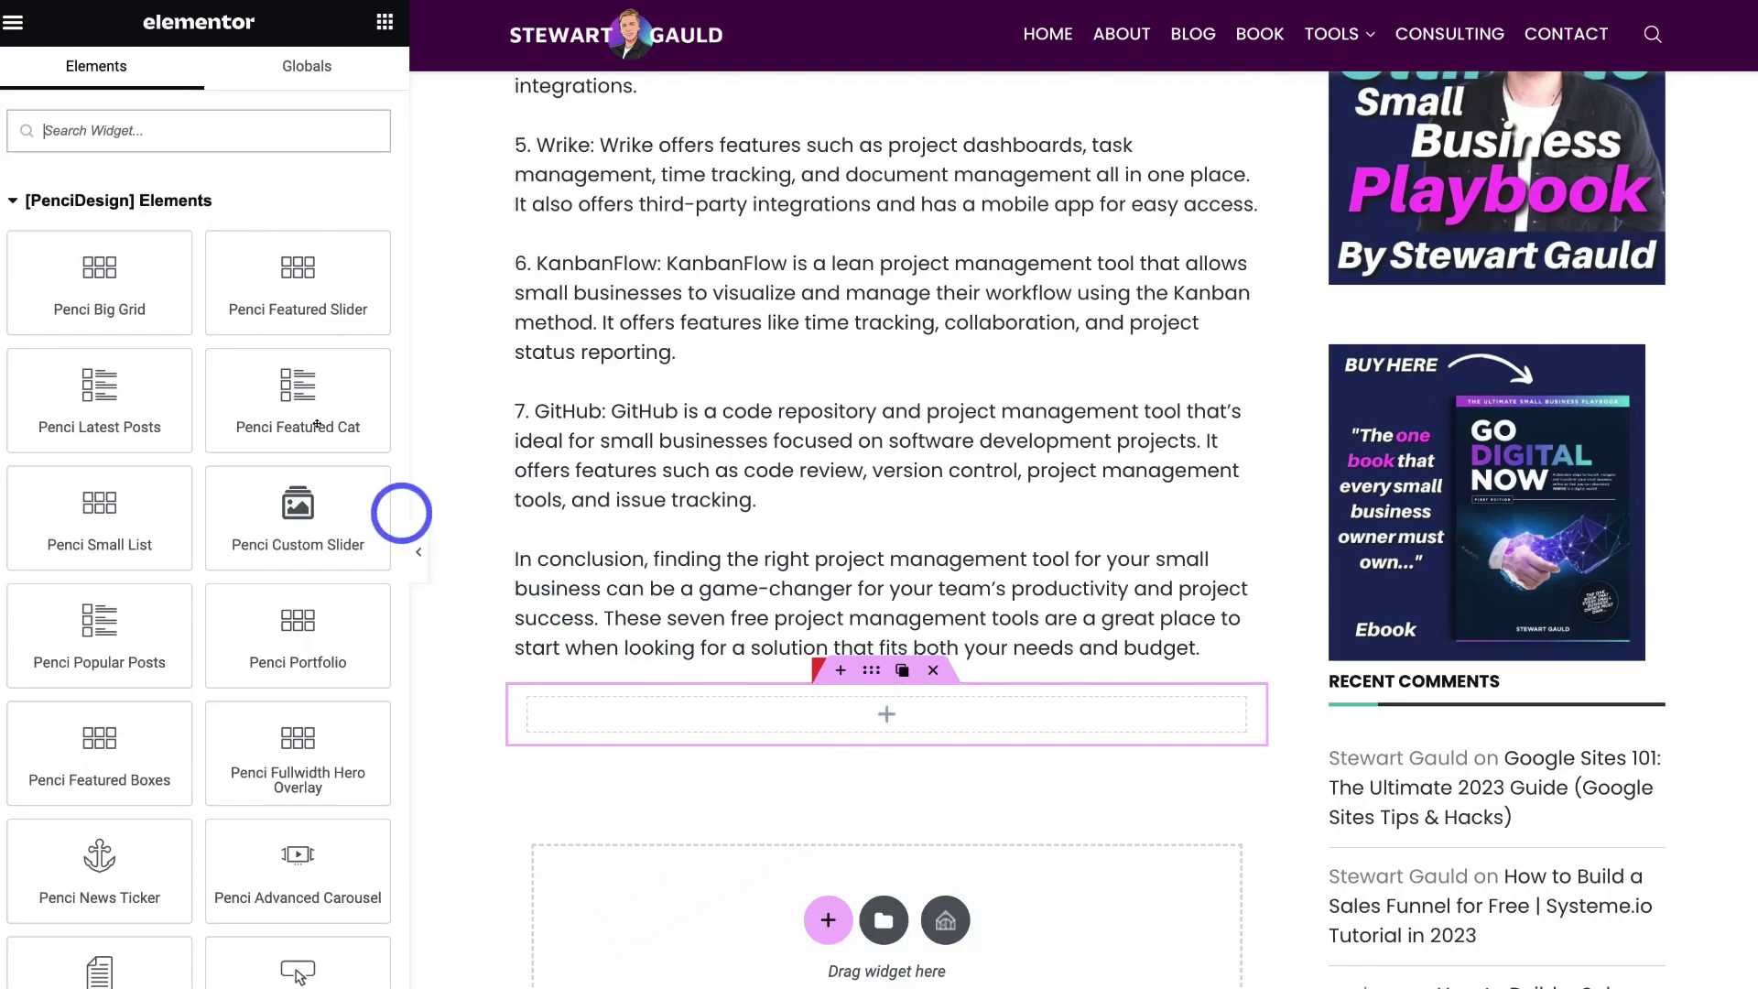
{"action": "type", "text": "ima"}
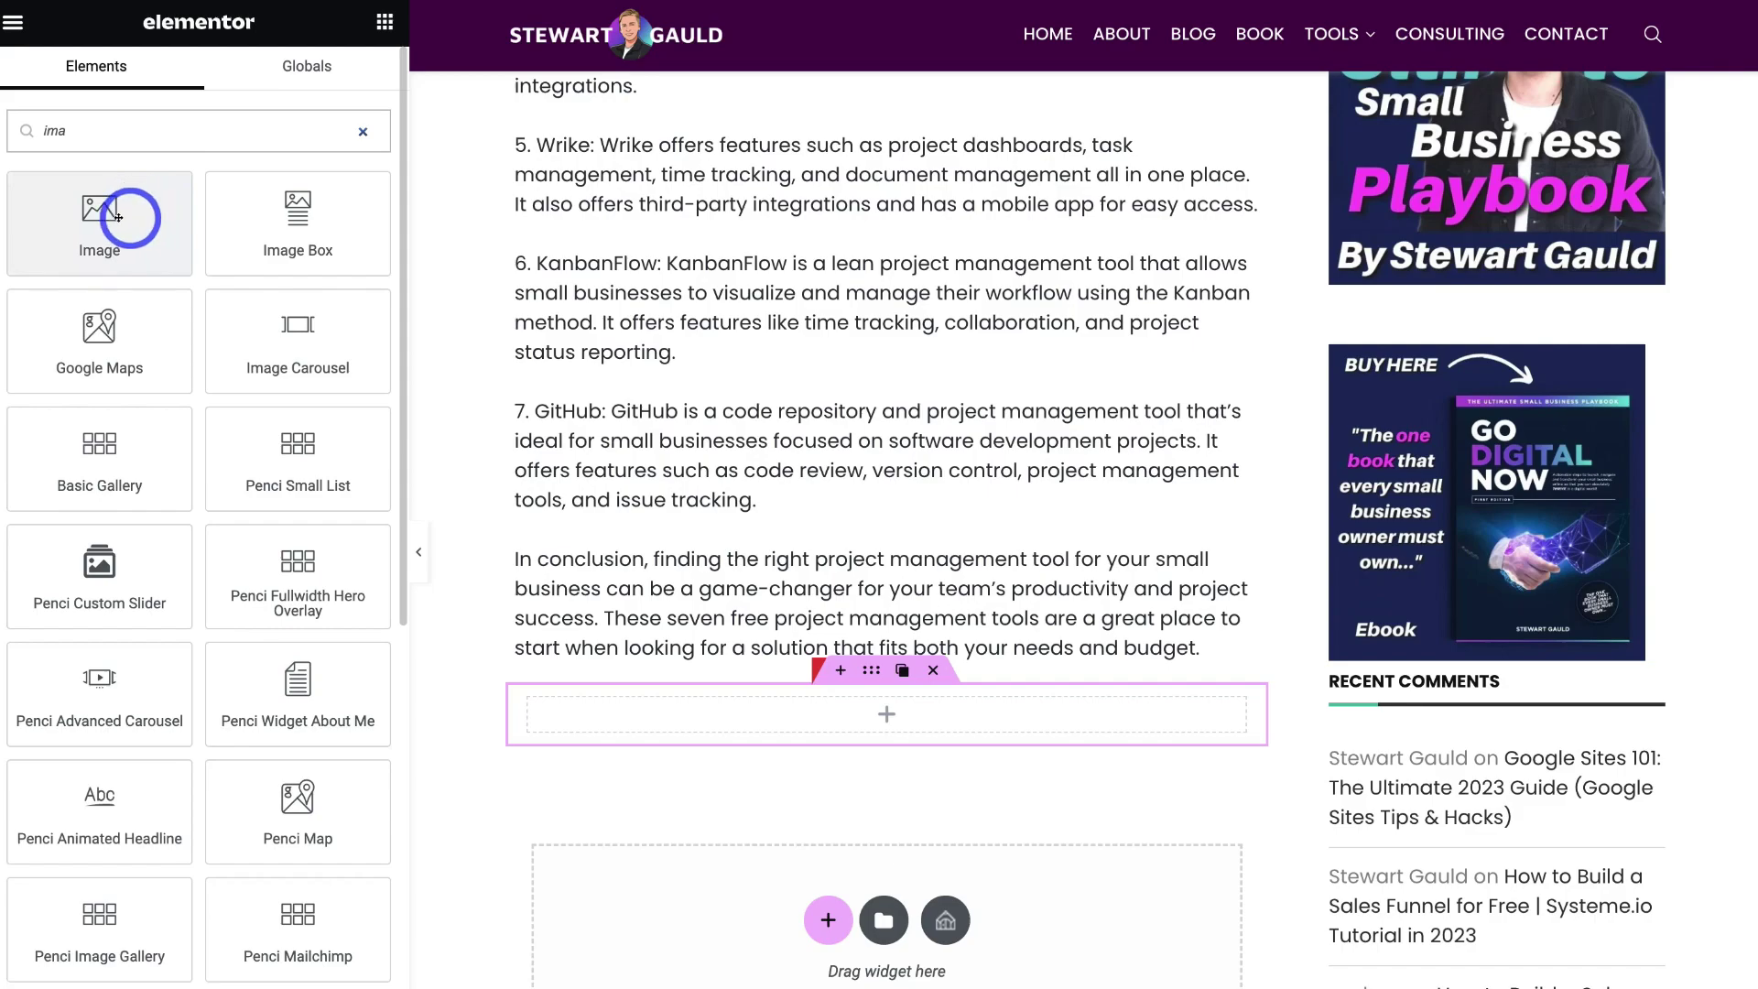
{"action": "left_click_drag", "start_coordinate": [115, 209], "coordinate": [914, 717]}
- Use AI-tools.jpg from the media library as the image of the widget under the conclusion
{"action": "mouse_move", "coordinate": [330, 345]}
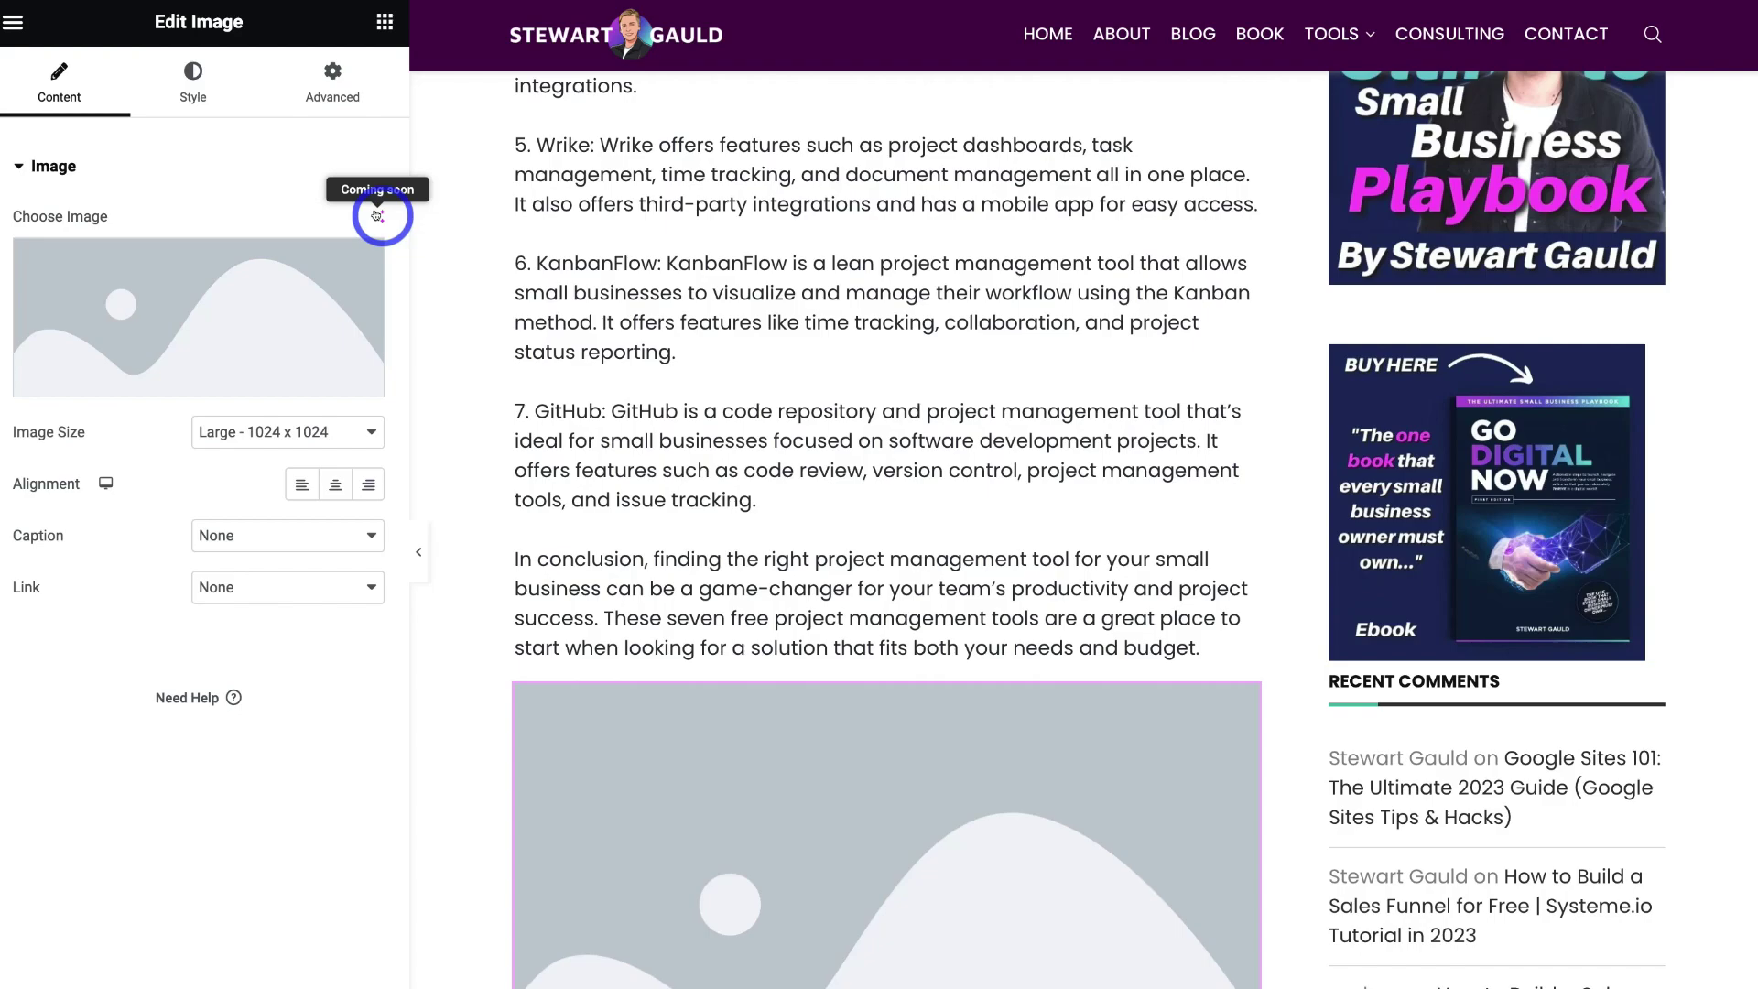
{"action": "left_click", "coordinate": [203, 316]}
{"action": "scroll", "coordinate": [372, 400], "scroll_direction": "down", "scroll_amount": 10}
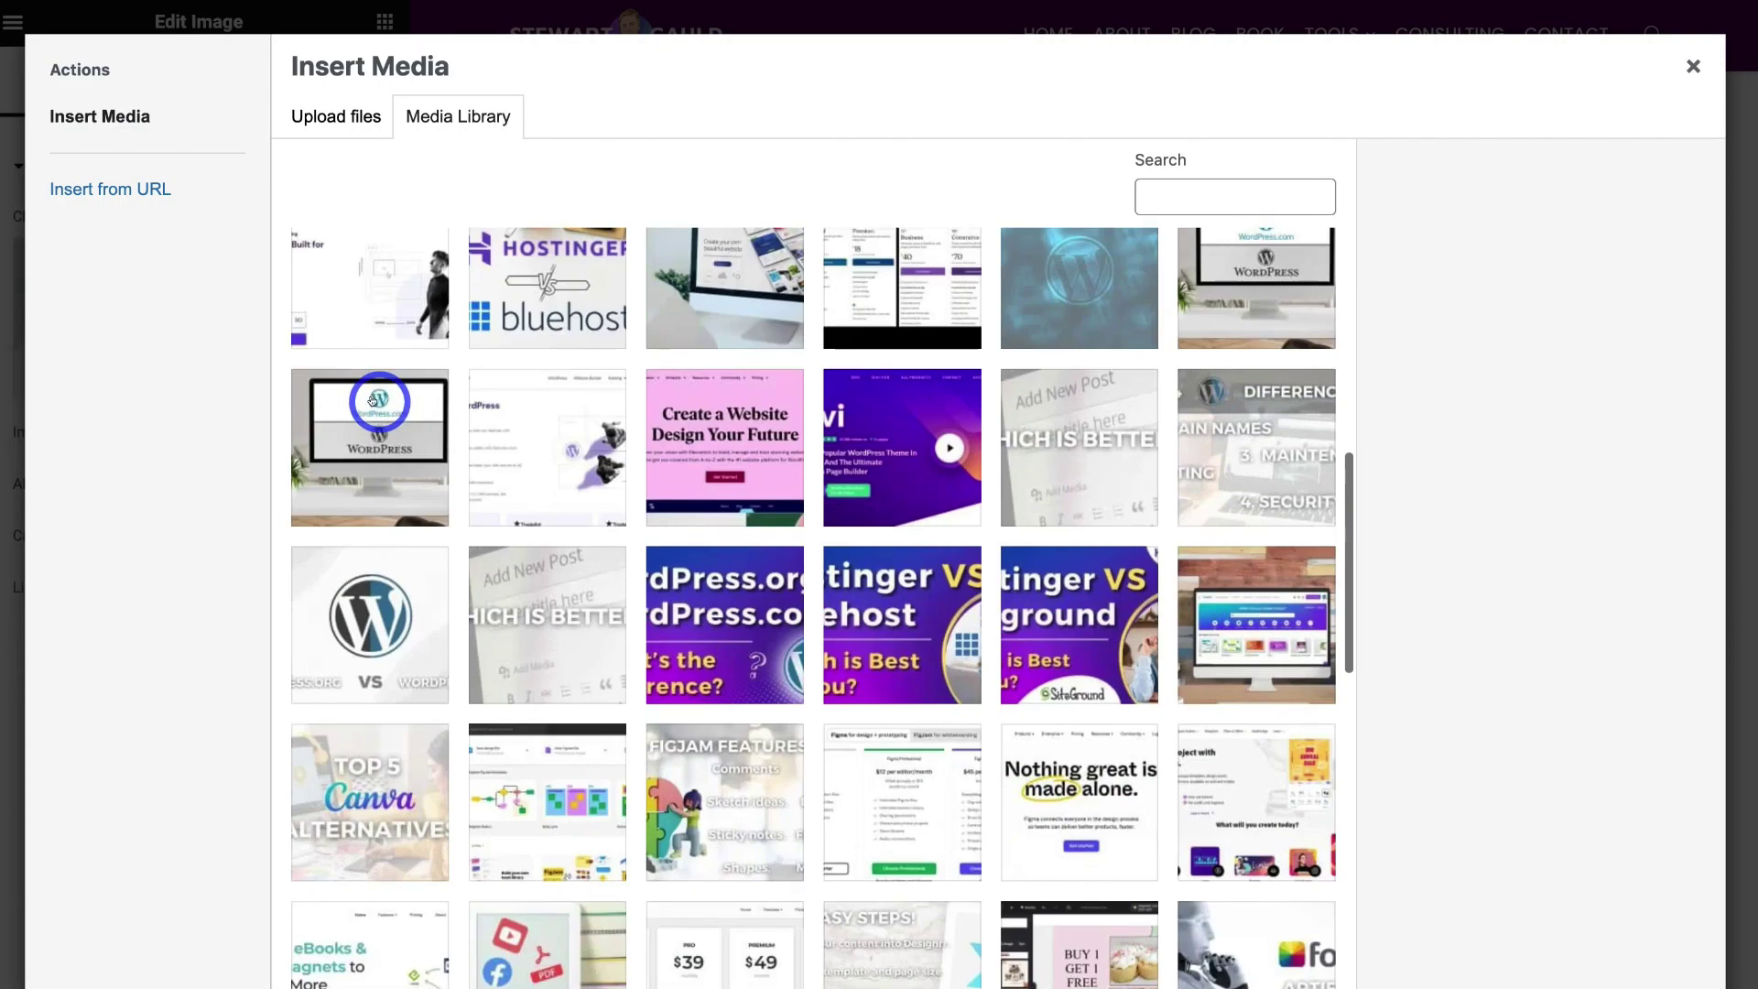
{"action": "scroll", "coordinate": [373, 400], "scroll_direction": "down", "scroll_amount": 10}
{"action": "left_click", "coordinate": [1051, 657]}
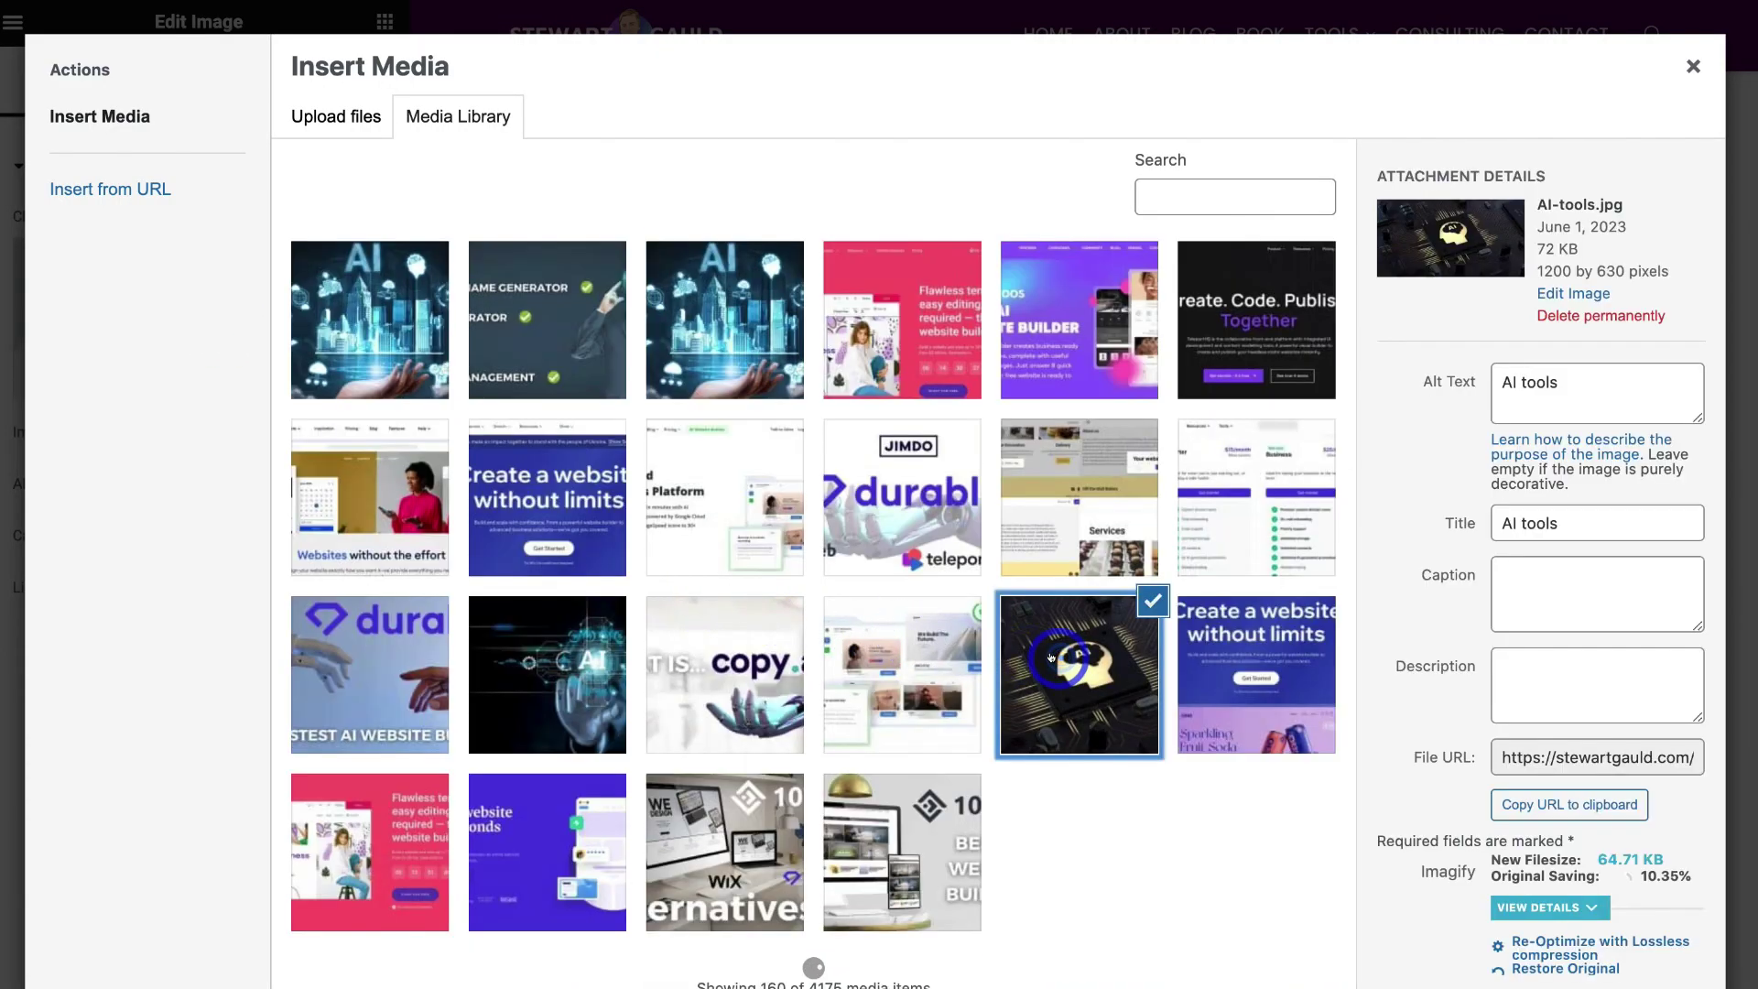
{"action": "left_click", "coordinate": [1702, 920]}
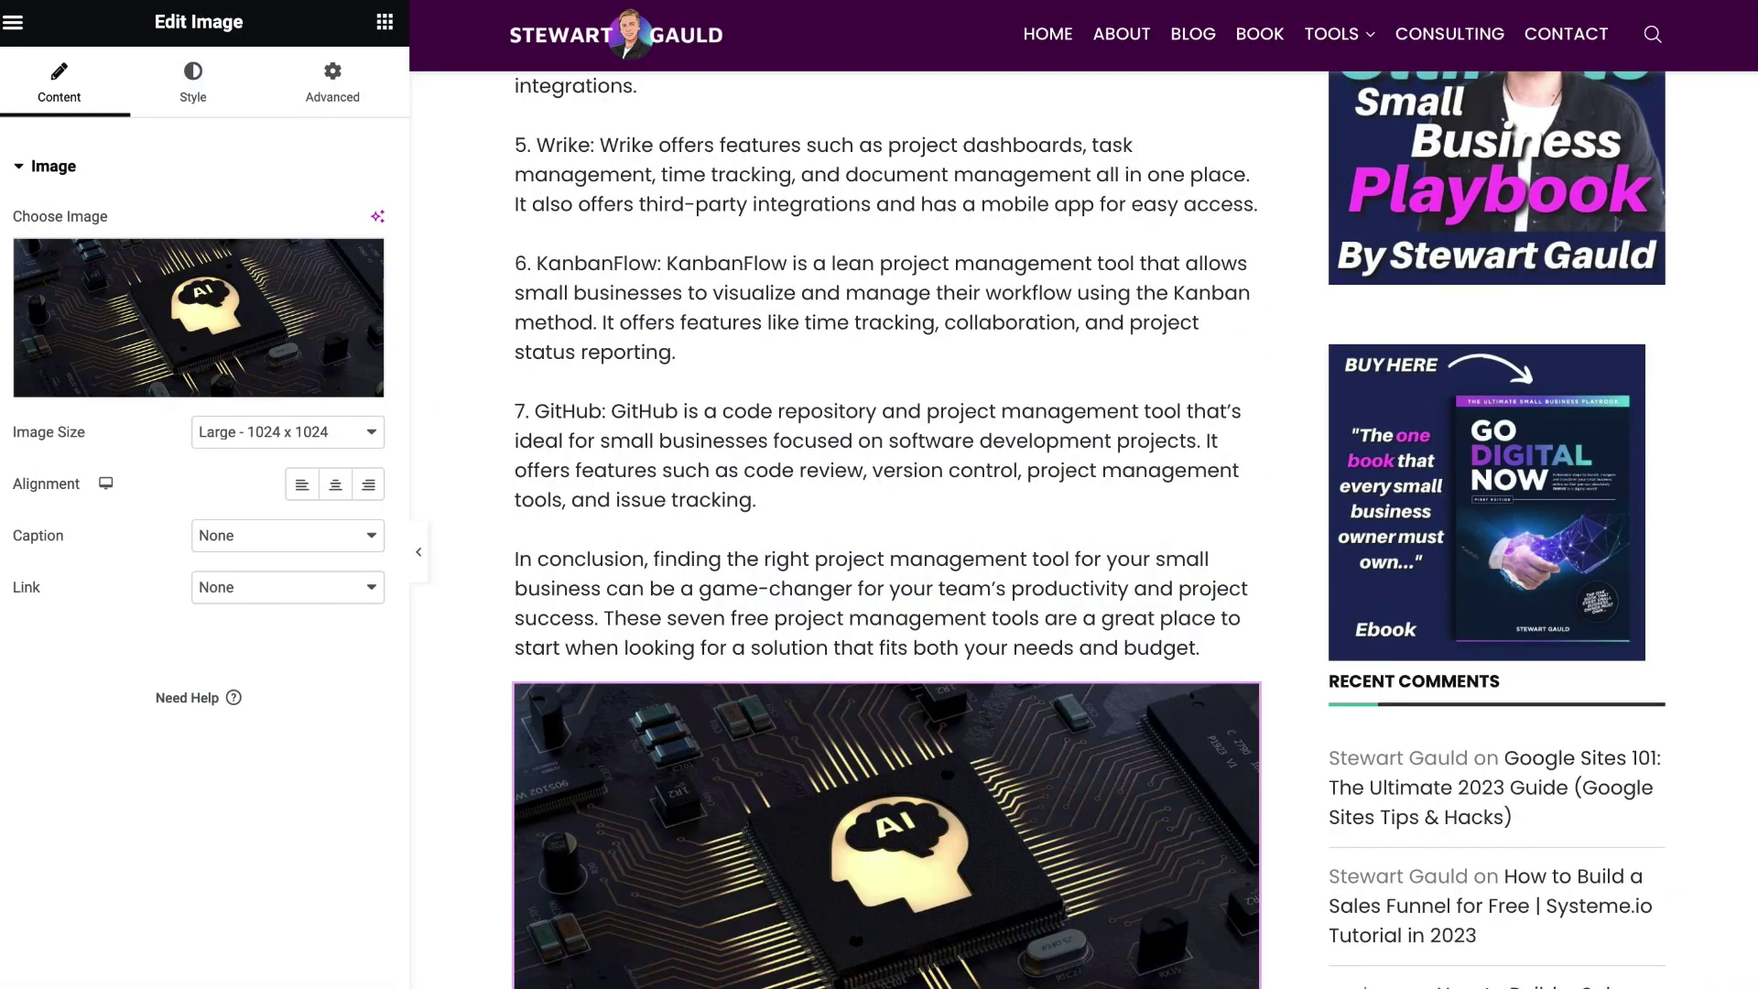
- Open the AI code assistant for the image's custom CSS
{"action": "left_click", "coordinate": [332, 88]}
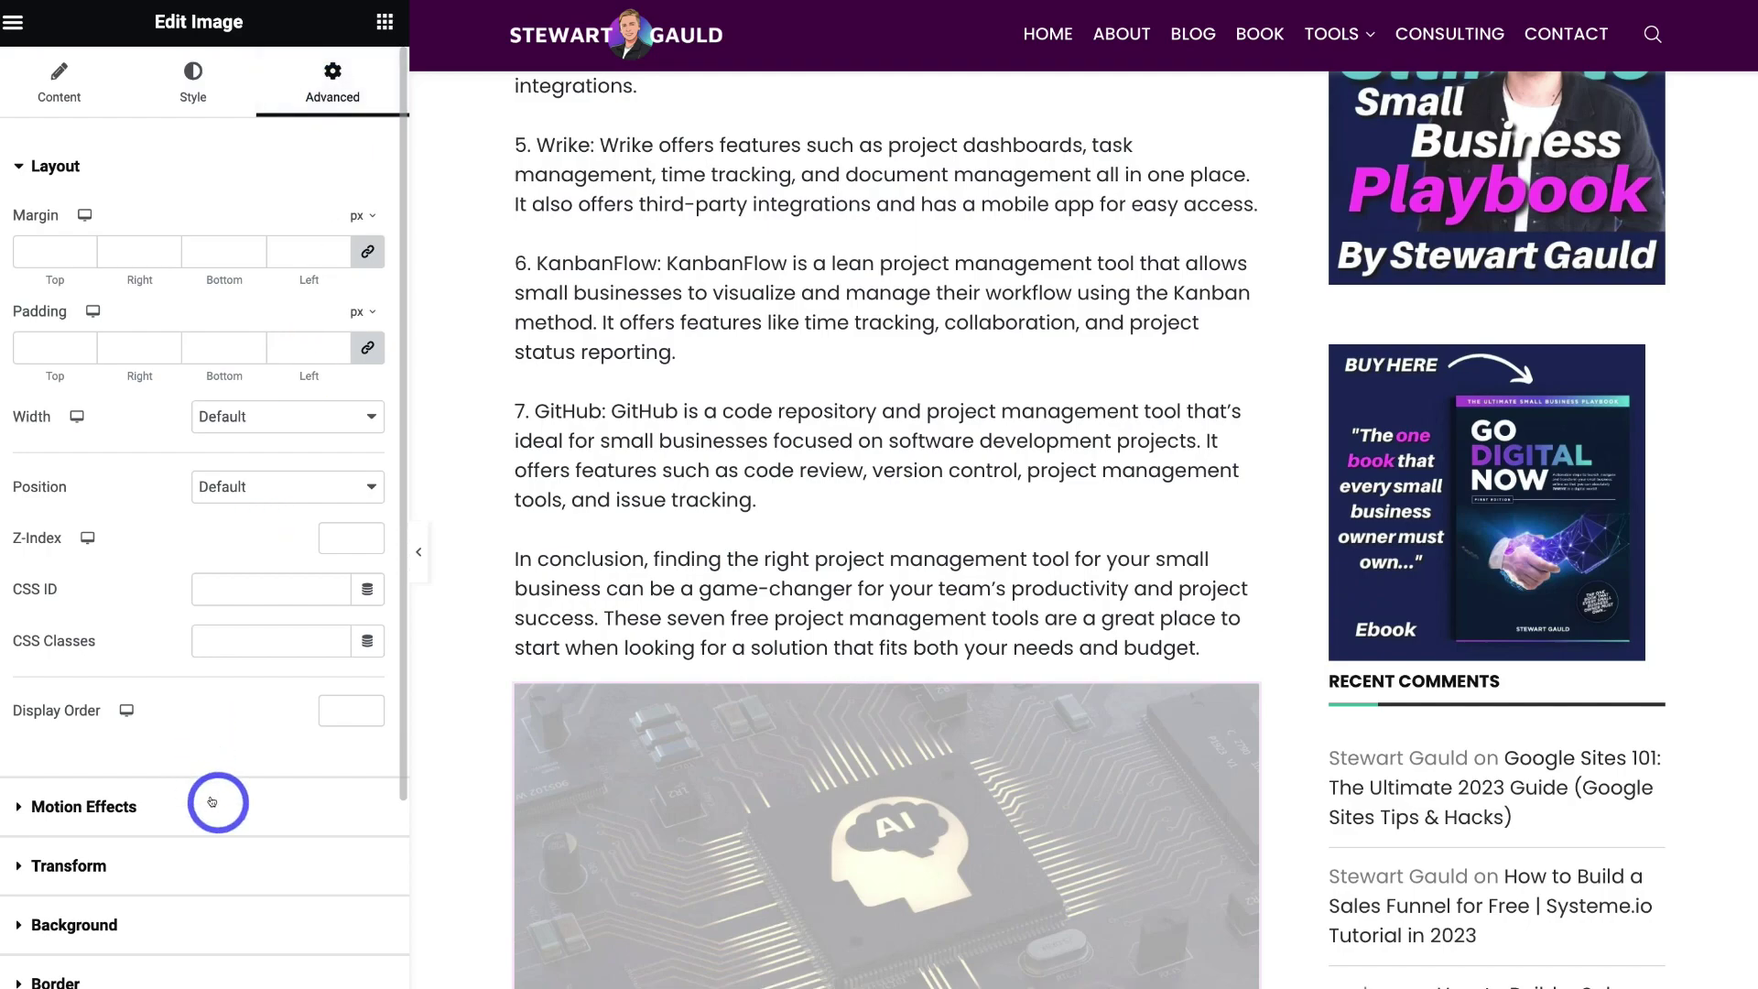
{"action": "scroll", "coordinate": [211, 802], "scroll_direction": "down", "scroll_amount": 4}
{"action": "left_click", "coordinate": [154, 871]}
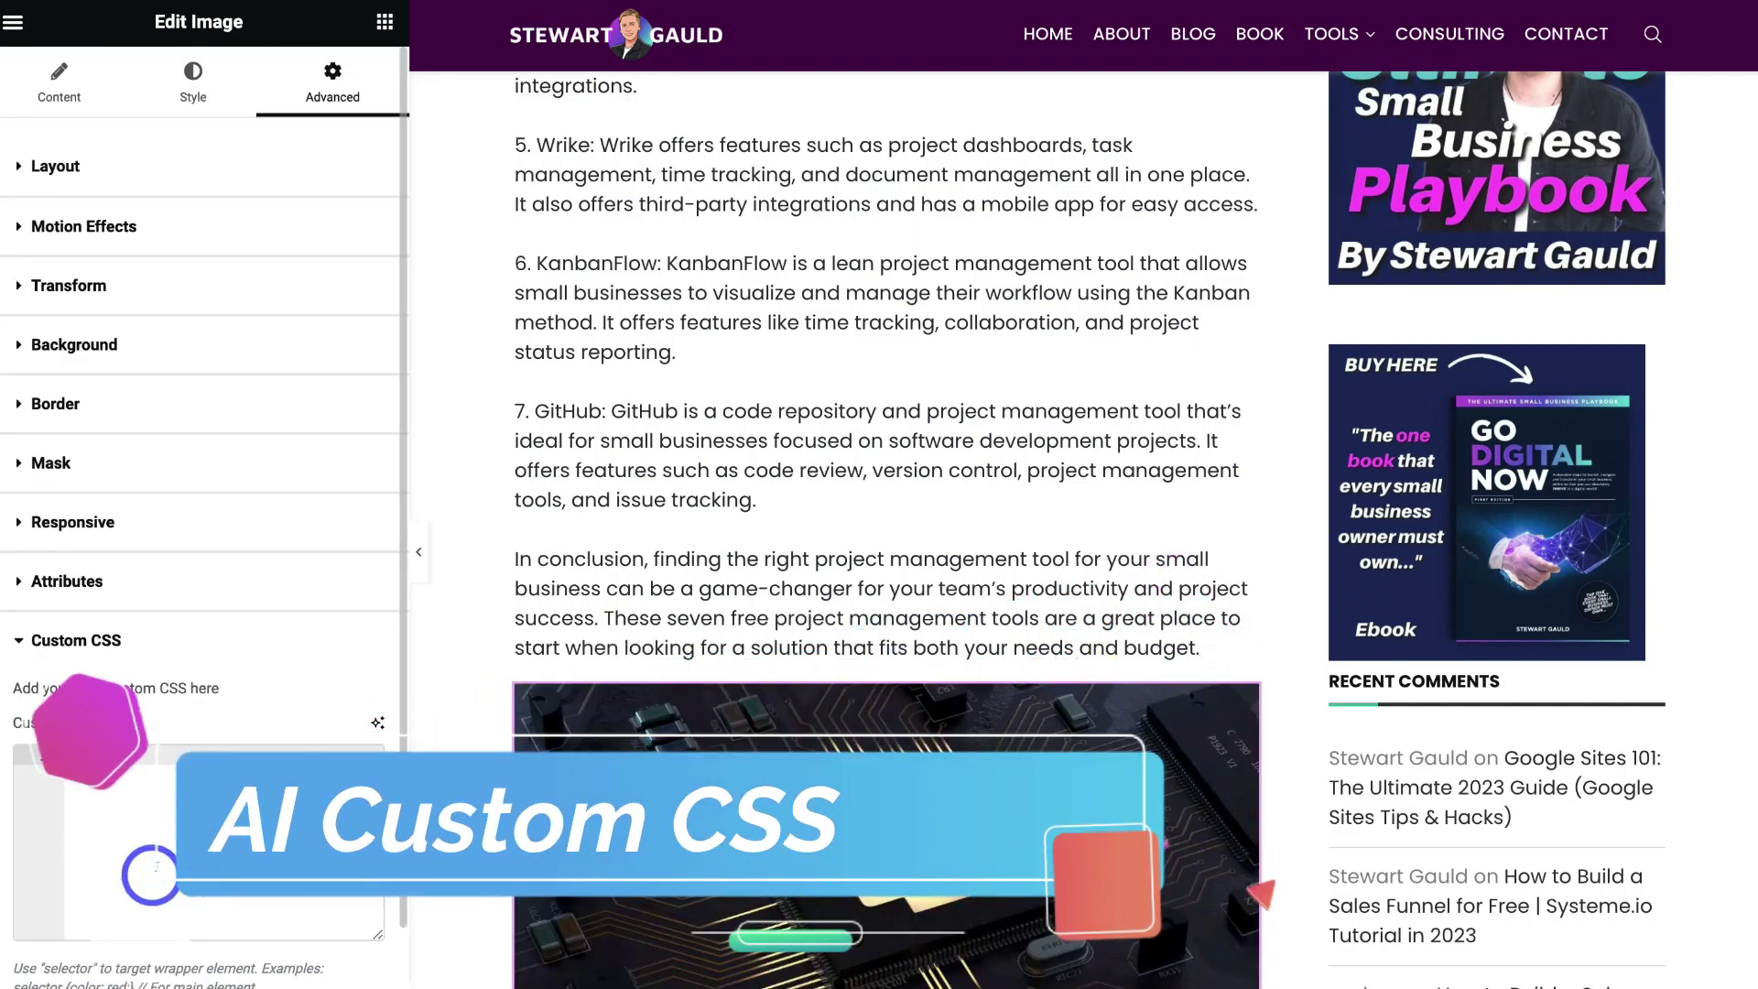
{"action": "left_click", "coordinate": [374, 721]}
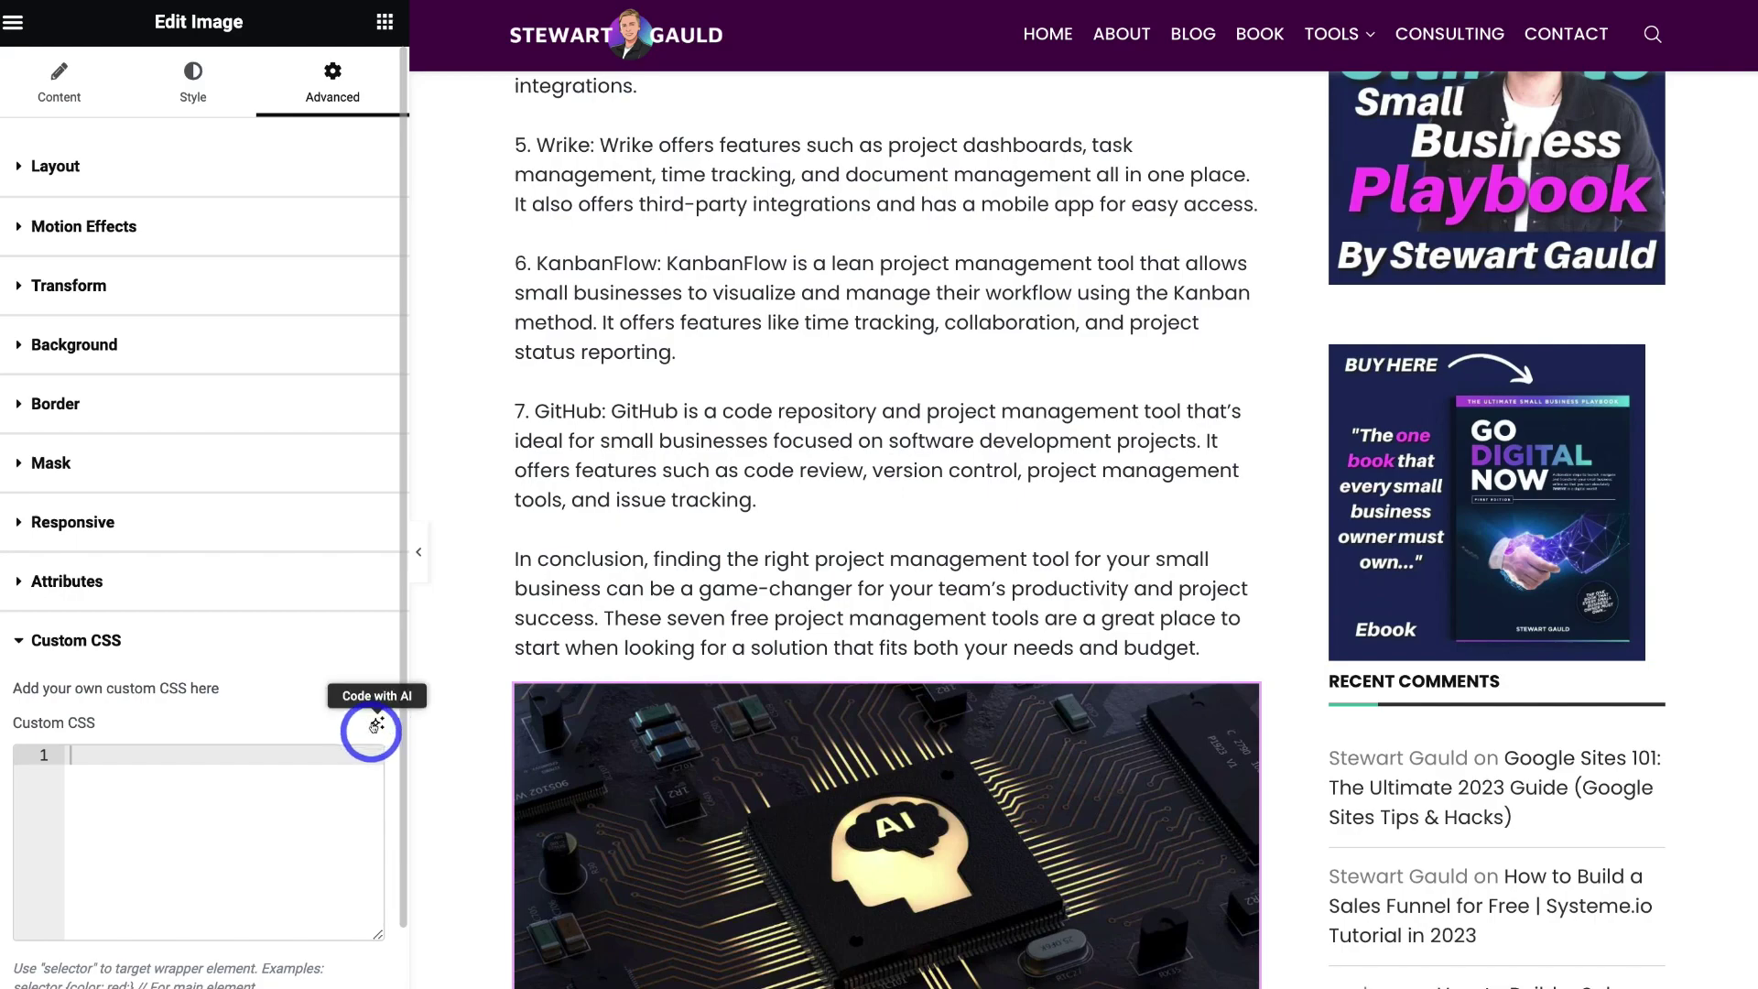
{"action": "left_click", "coordinate": [381, 723]}
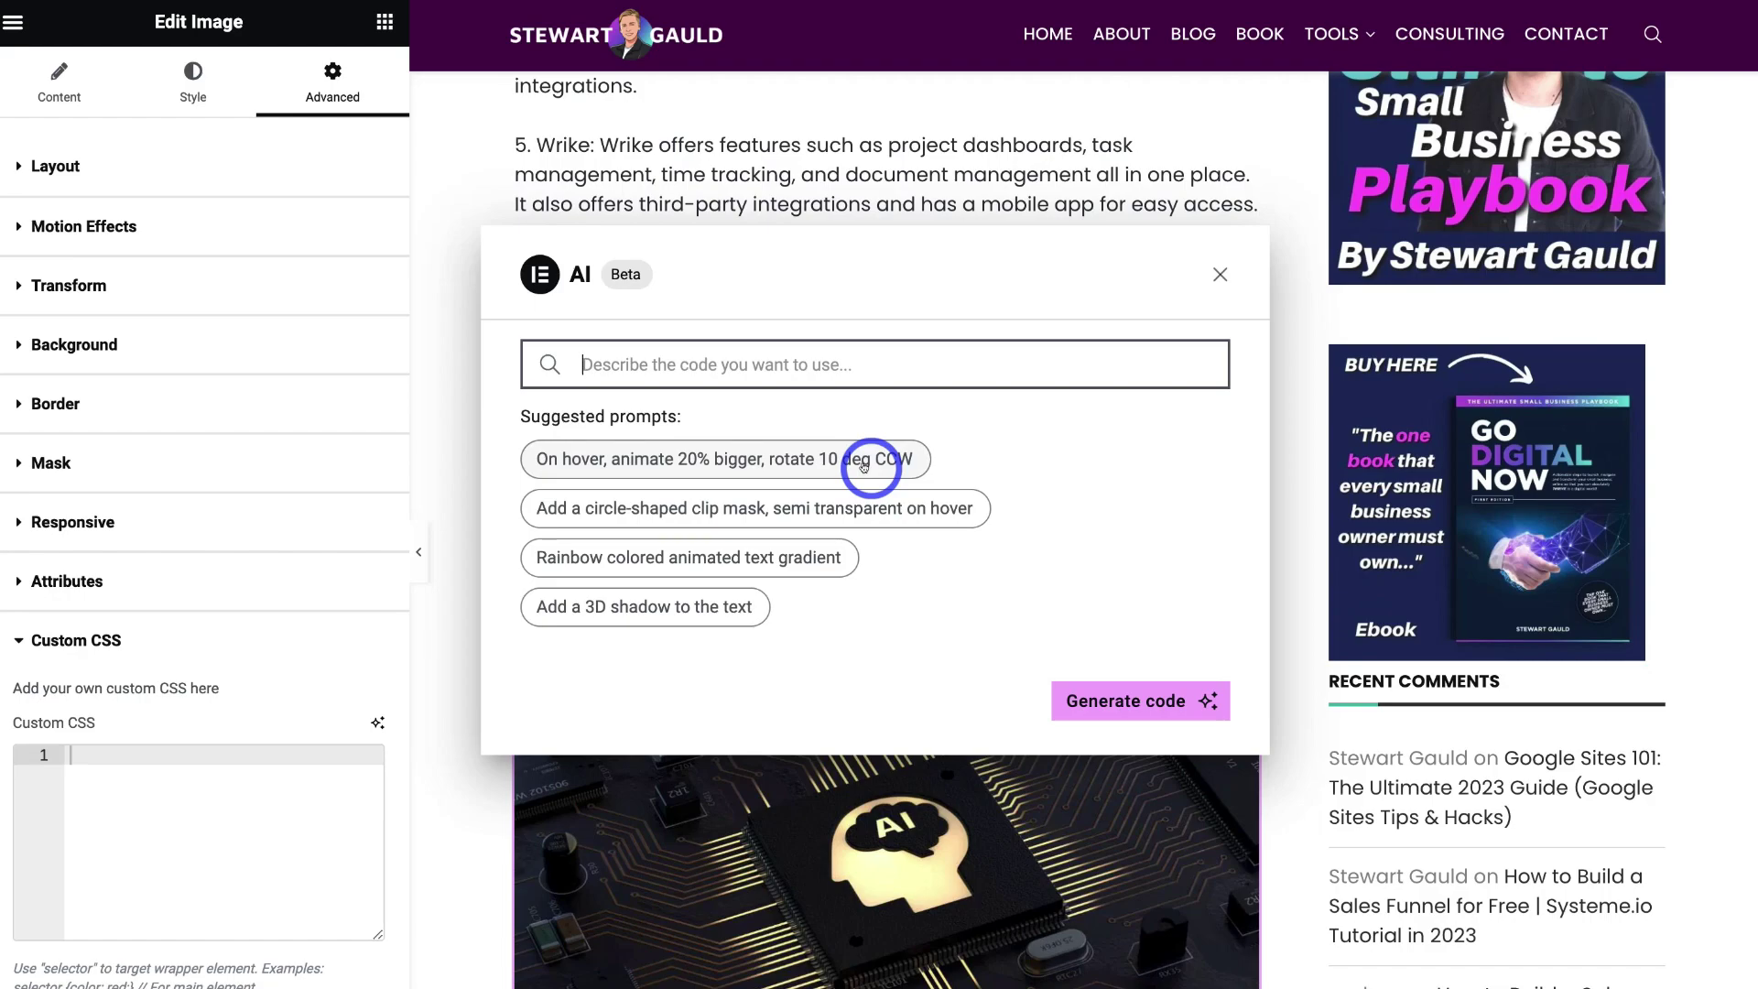
- Generate the image's CSS from the suggested prompt "On hover, animate 20% bigger, rotate 10 deg CCW", insert it and preview the effect
{"action": "left_click", "coordinate": [813, 462]}
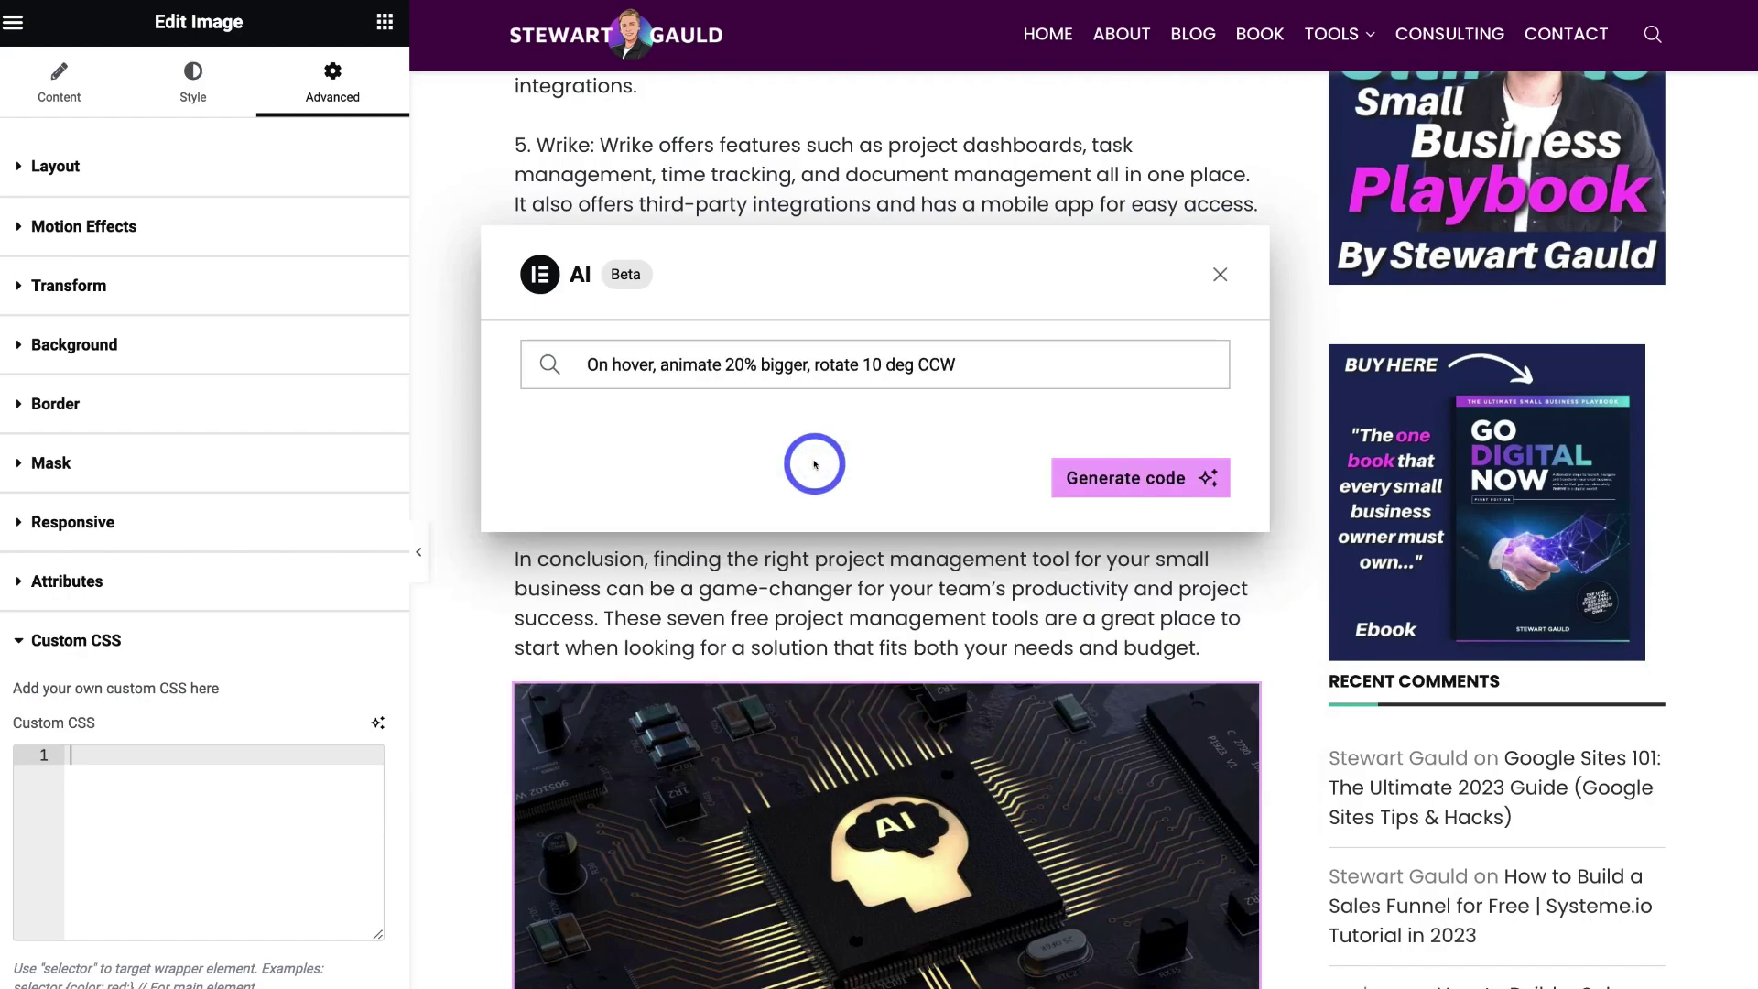
{"action": "left_click", "coordinate": [1158, 482]}
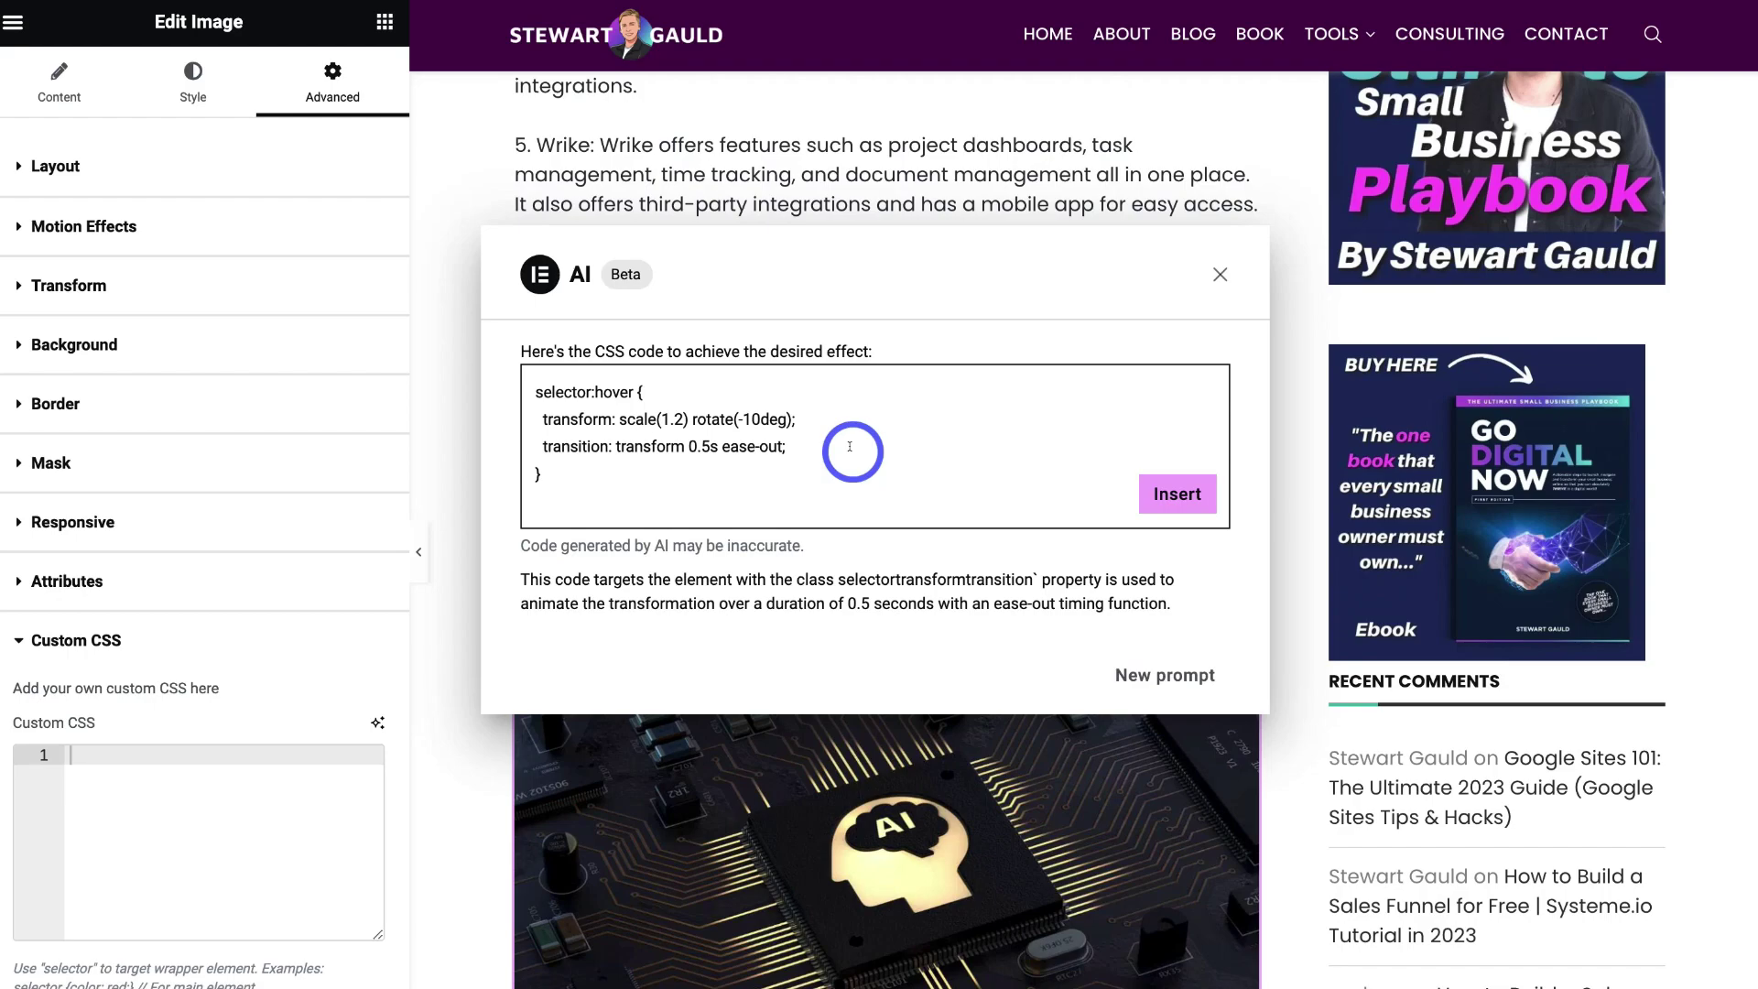
{"action": "left_click", "coordinate": [1177, 496]}
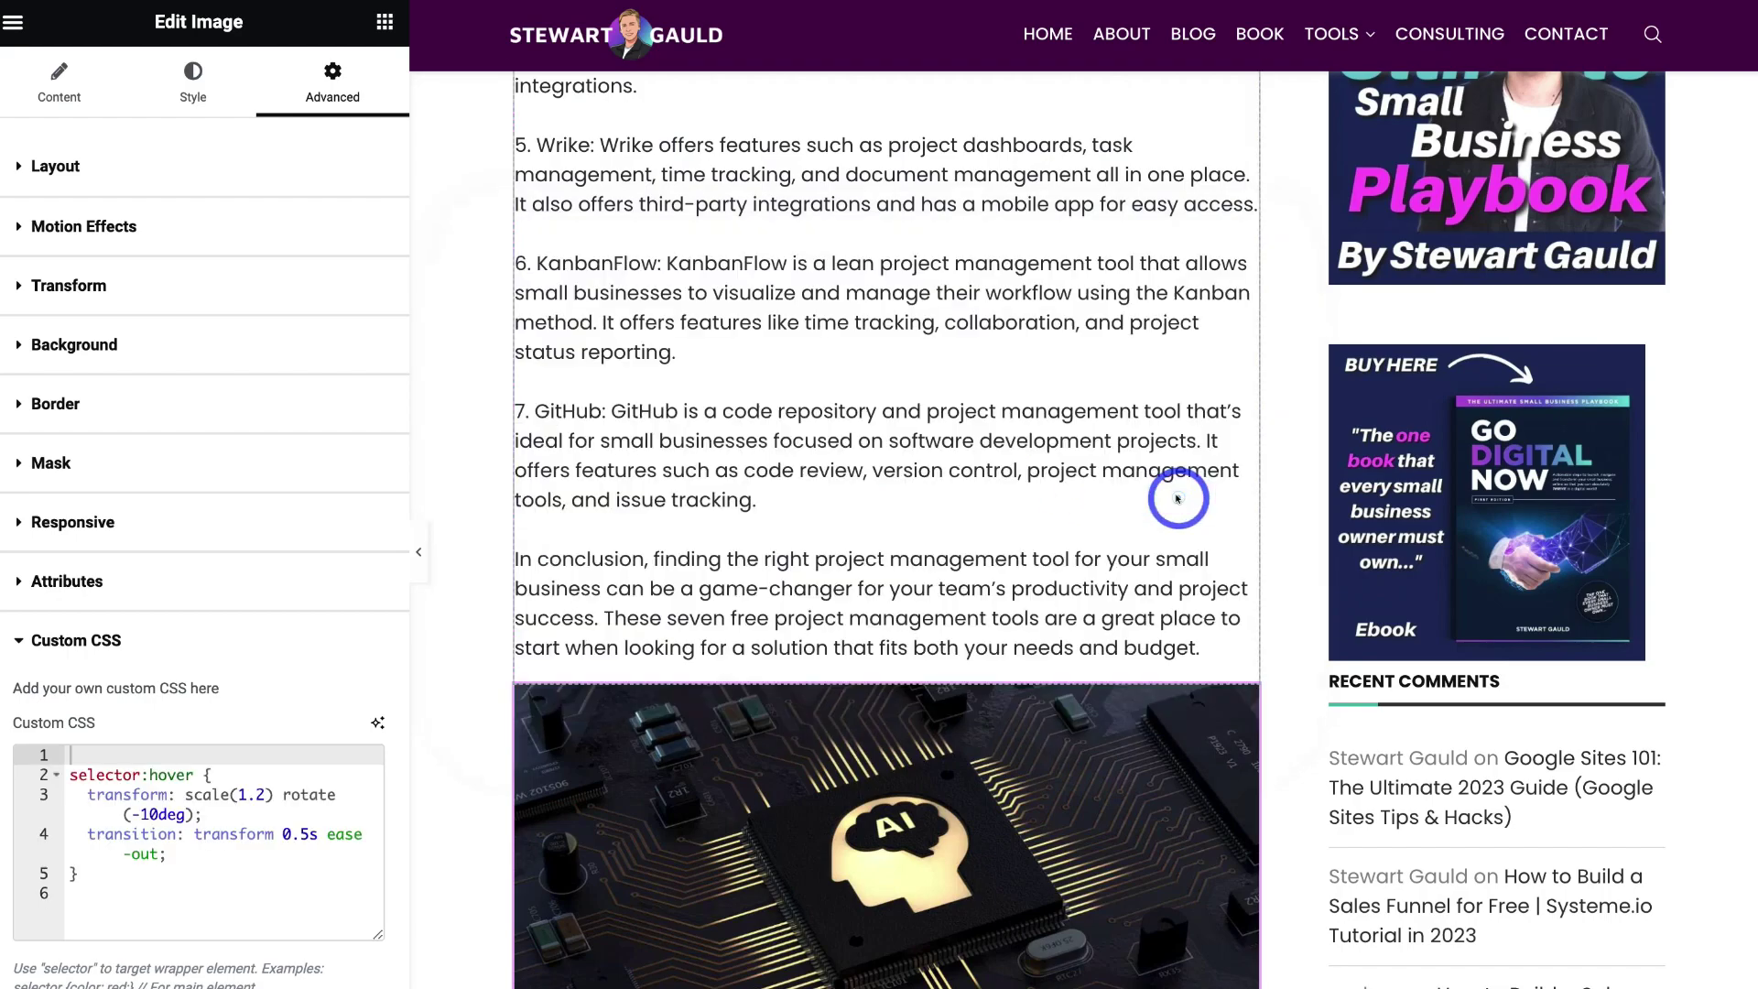
{"action": "scroll", "coordinate": [1177, 496], "scroll_direction": "down", "scroll_amount": 4}
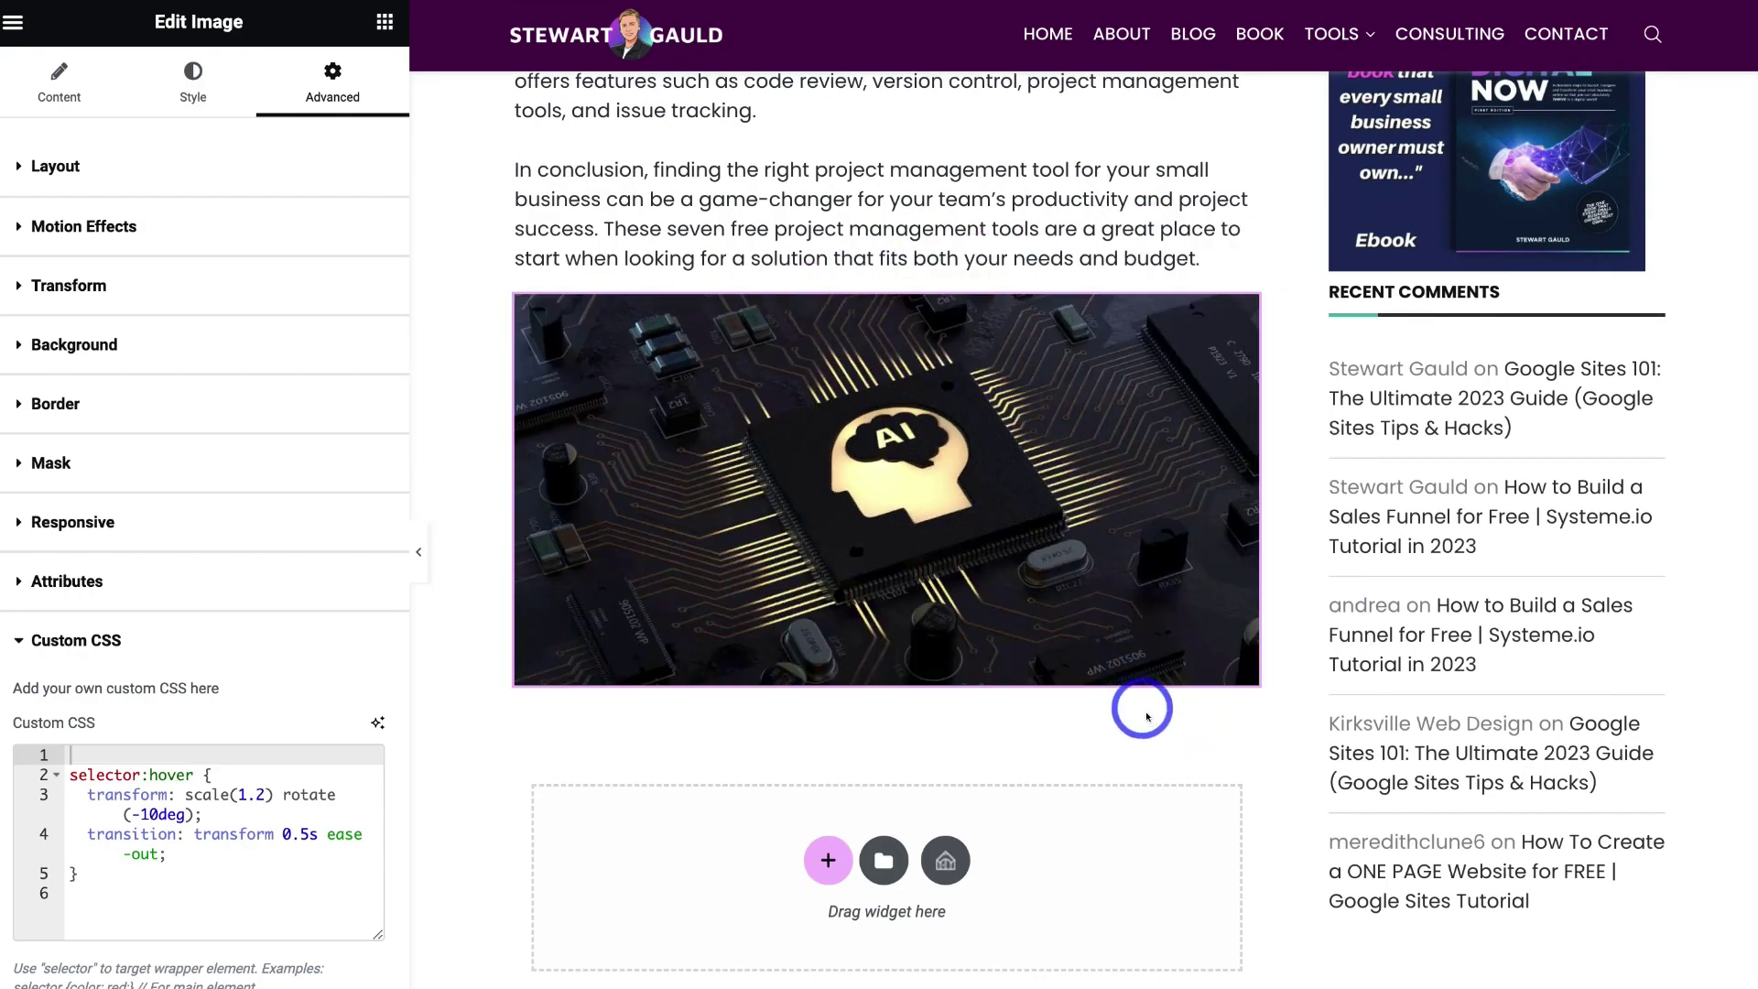
{"action": "scroll", "coordinate": [1042, 488], "scroll_direction": "down", "scroll_amount": 1}
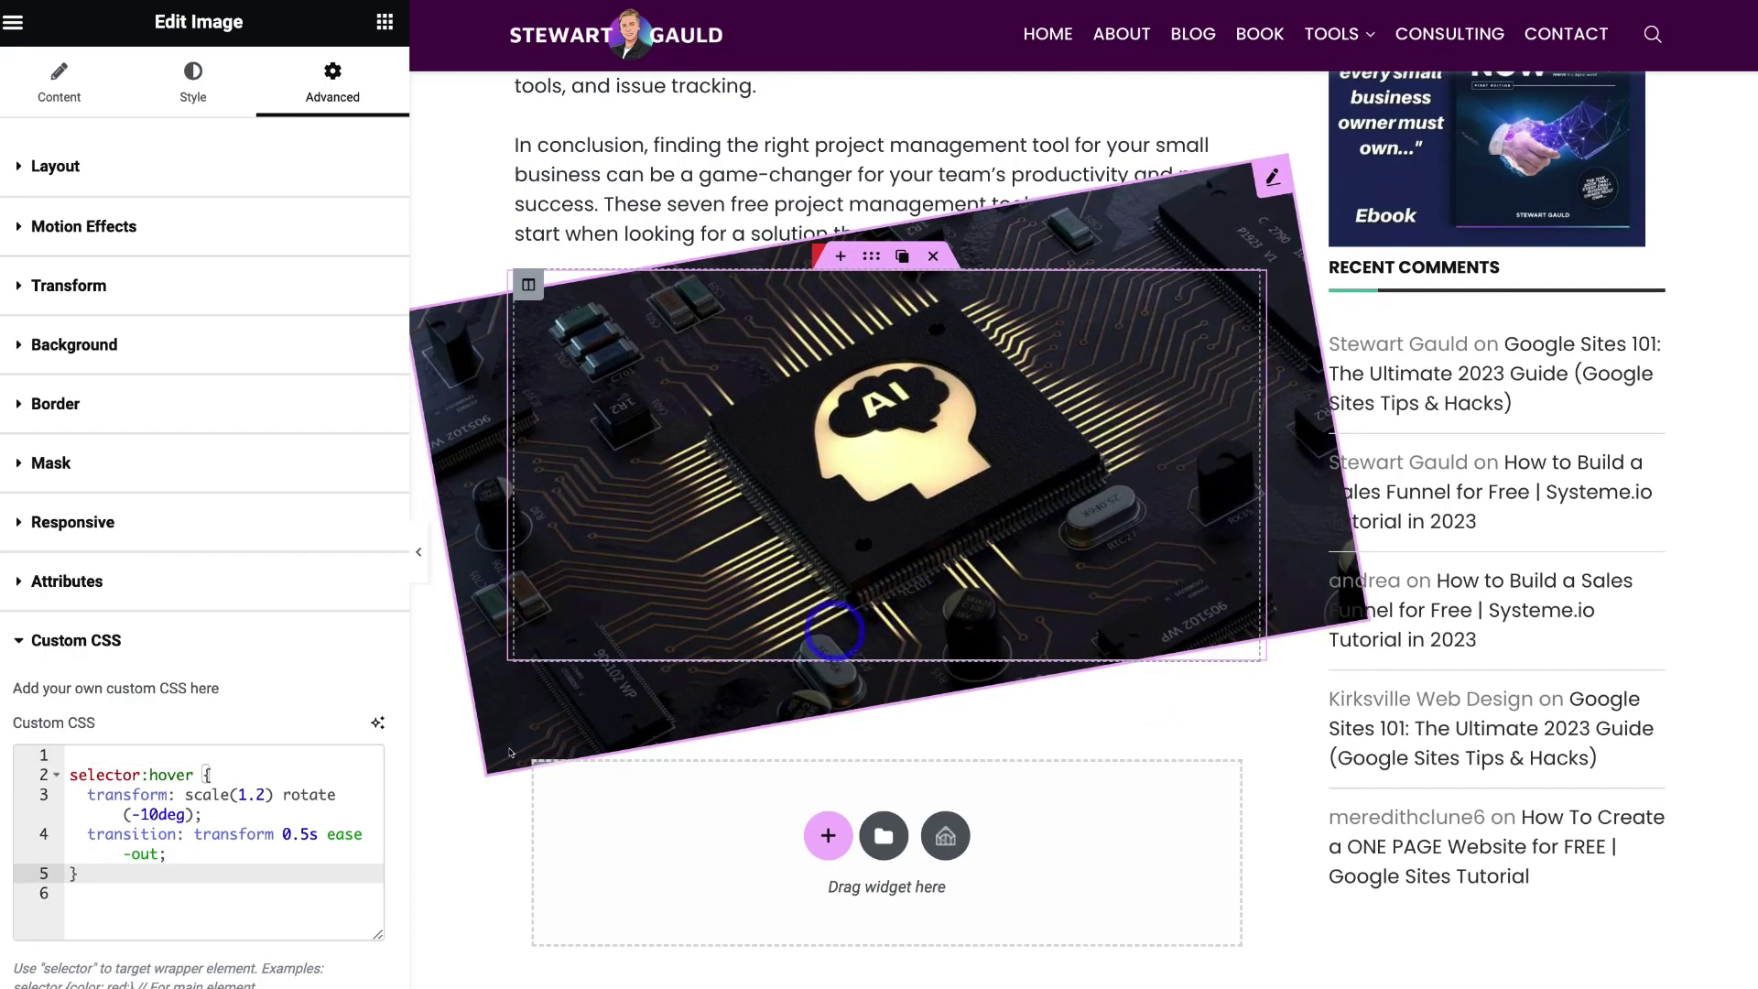
- Set the image's hover scale to 1.05 and its rotation to -03deg in the custom CSS, and preview the effect
{"action": "left_click", "coordinate": [243, 794]}
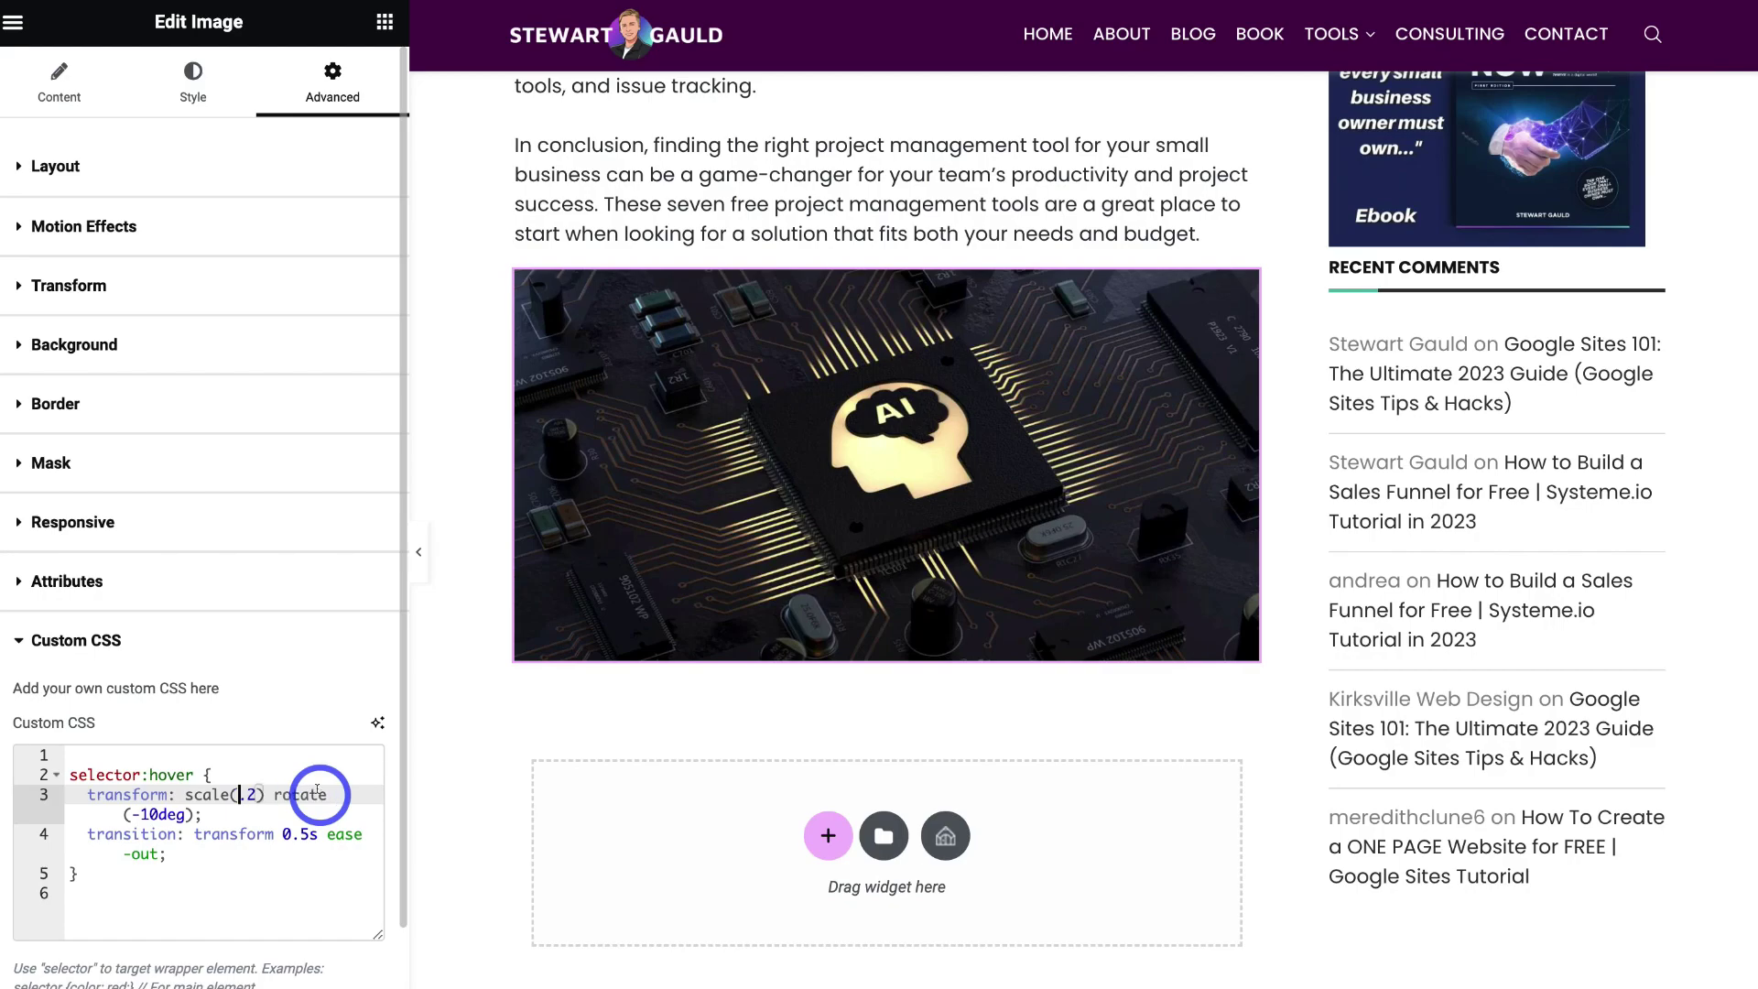
{"action": "type", "text": "1.05"}
{"action": "key", "text": "Delete"}
{"action": "key", "text": "Delete"}
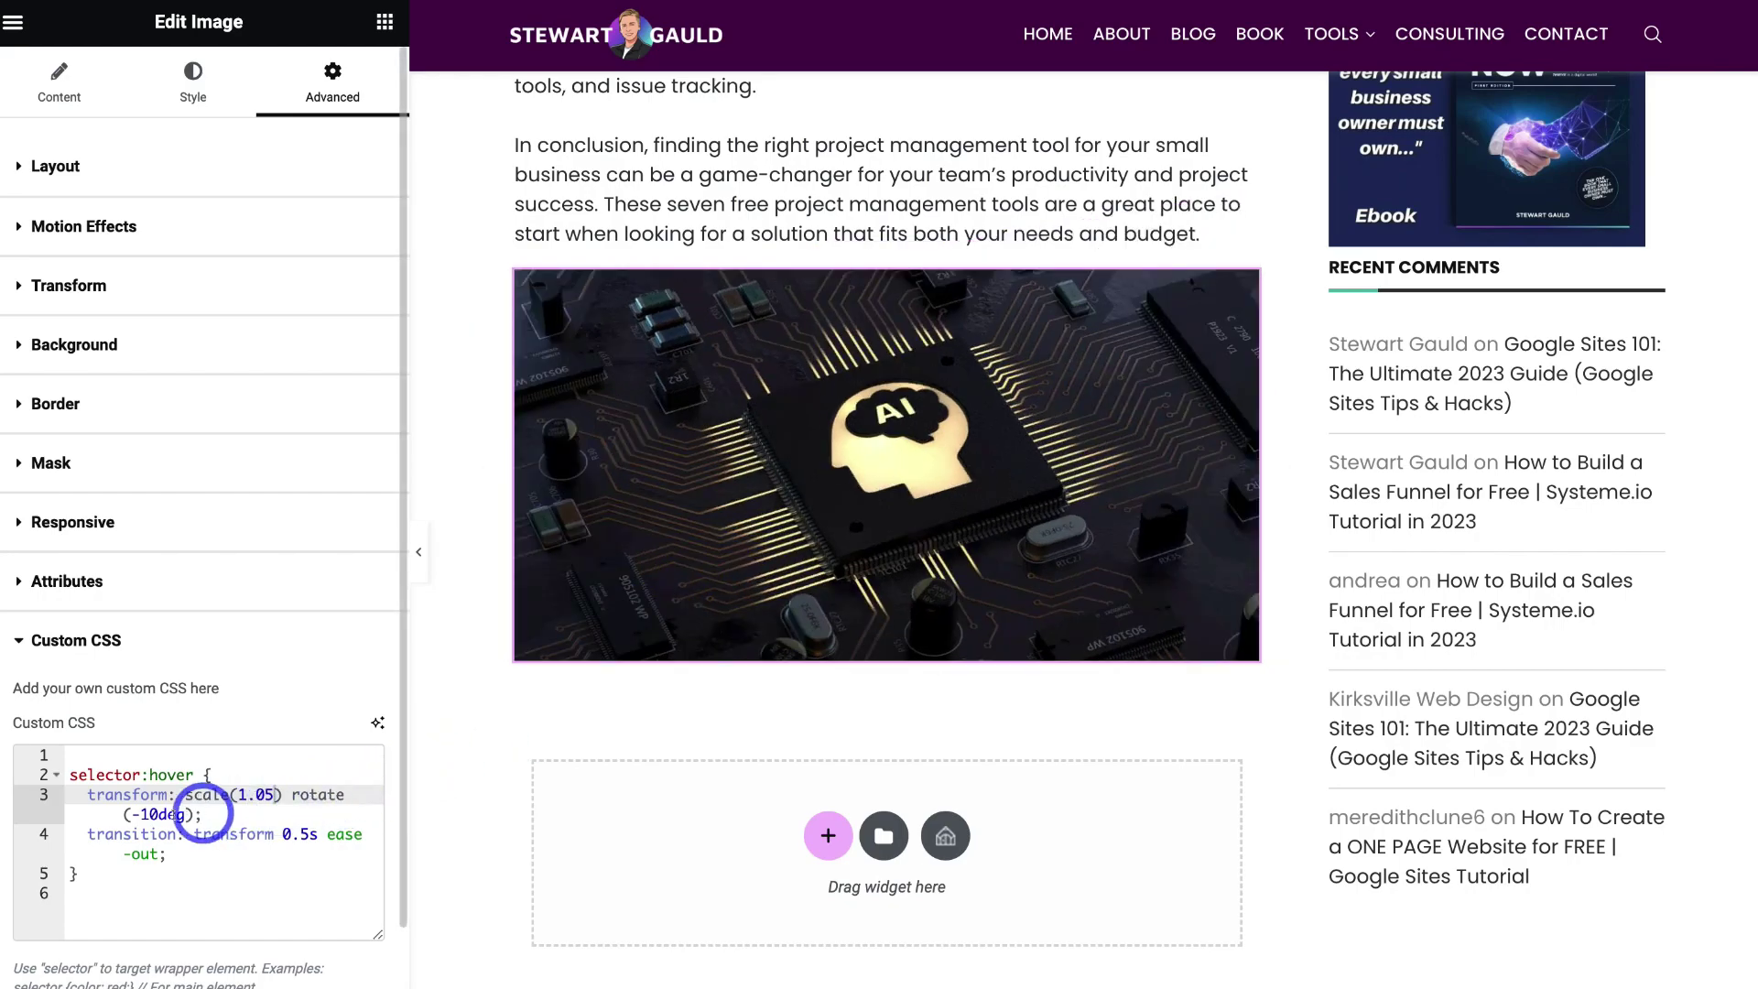
{"action": "left_click", "coordinate": [146, 813]}
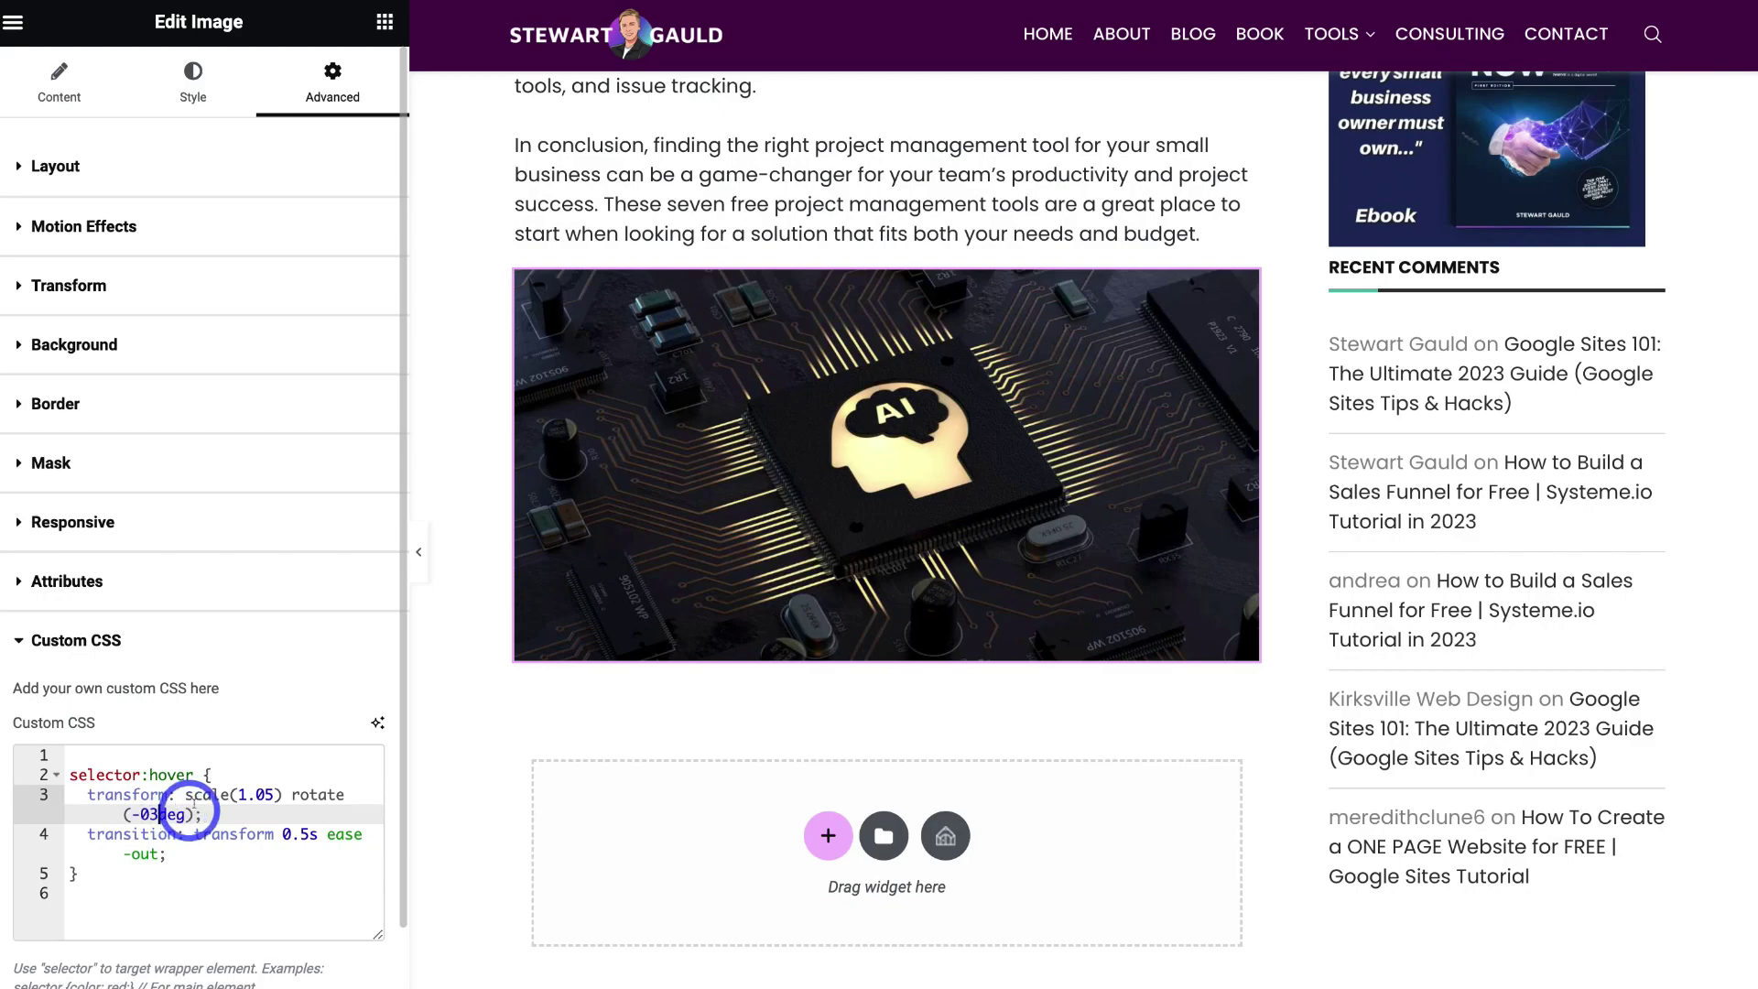
{"action": "mouse_move", "coordinate": [829, 564]}
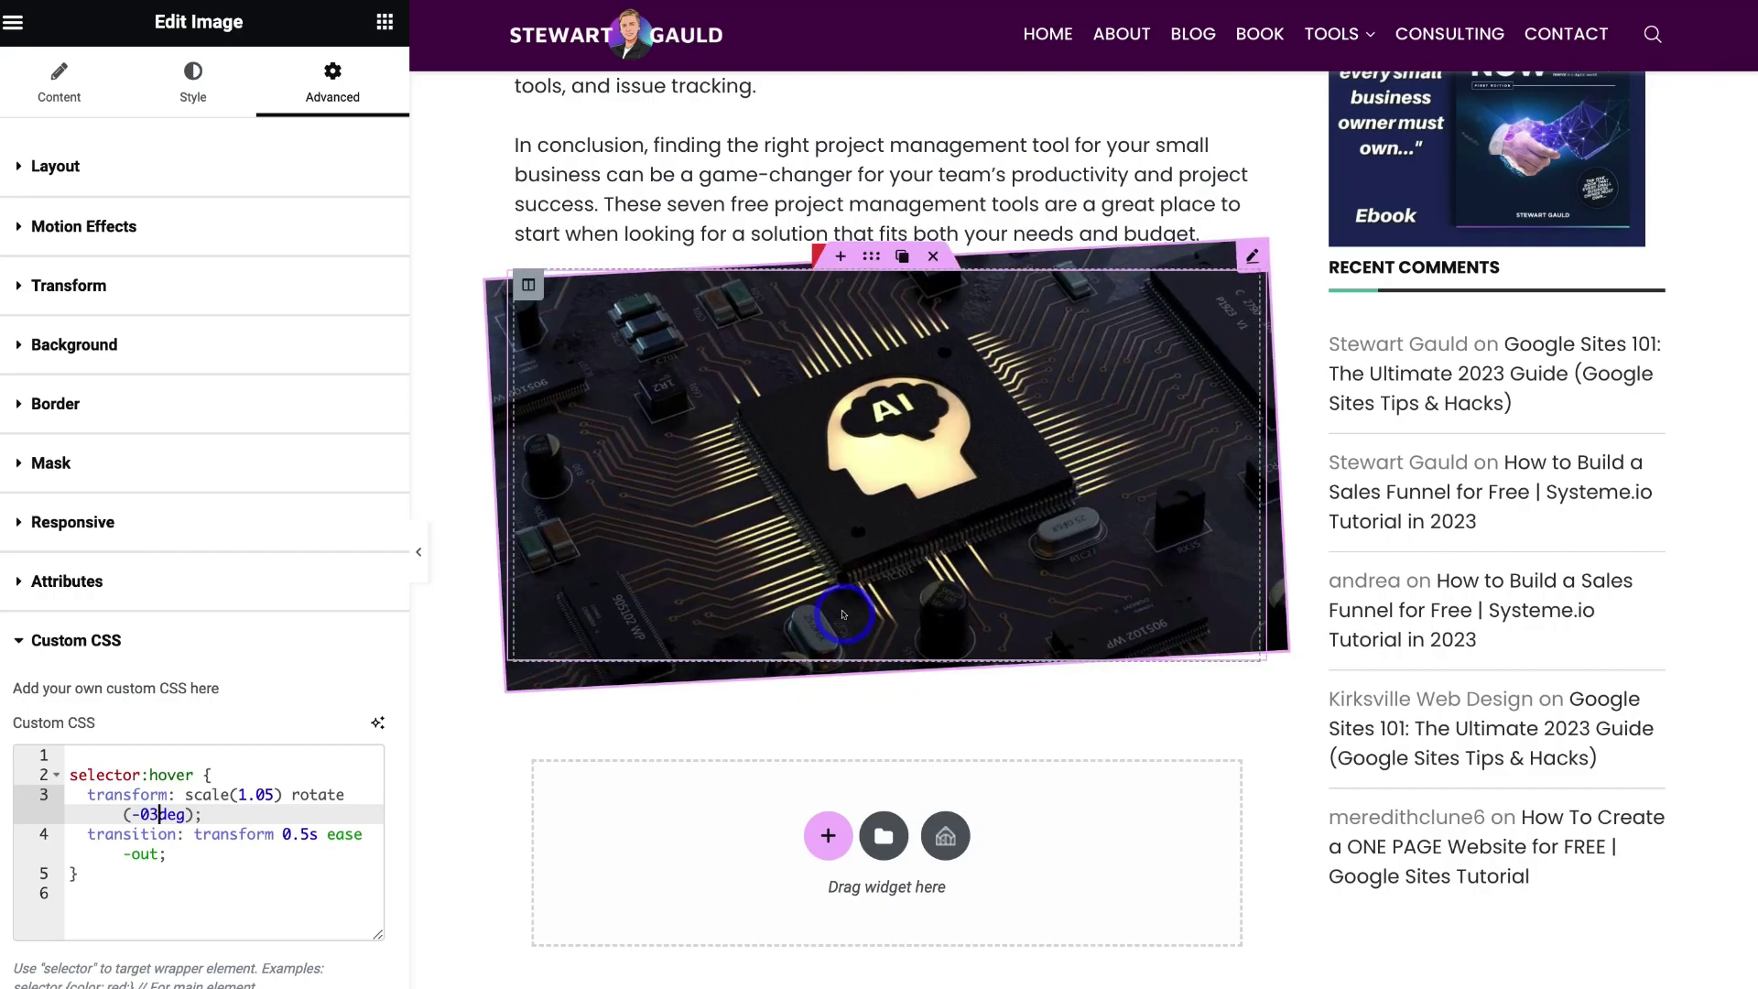
- Open the AI code assistant for the custom CSS of the blog post's Text Editor widget
{"action": "scroll", "coordinate": [843, 613], "scroll_direction": "up", "scroll_amount": 2}
{"action": "scroll", "coordinate": [844, 613], "scroll_direction": "up", "scroll_amount": 20}
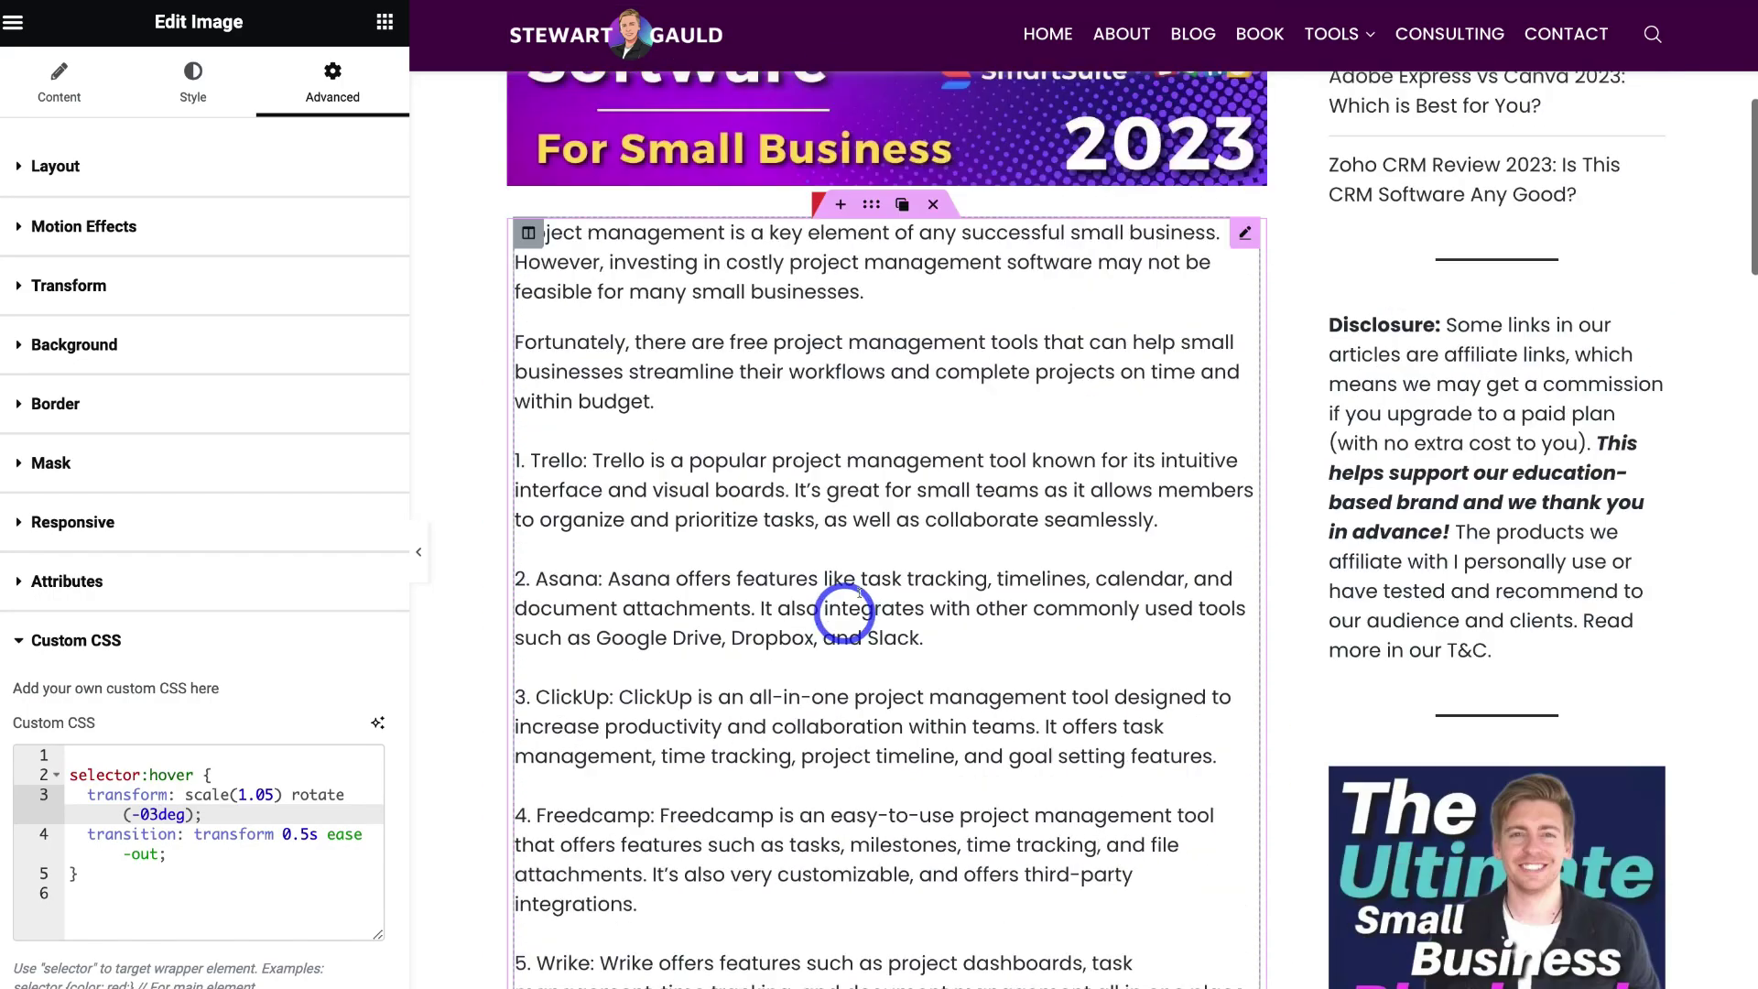
{"action": "scroll", "coordinate": [743, 634], "scroll_direction": "down", "scroll_amount": 2}
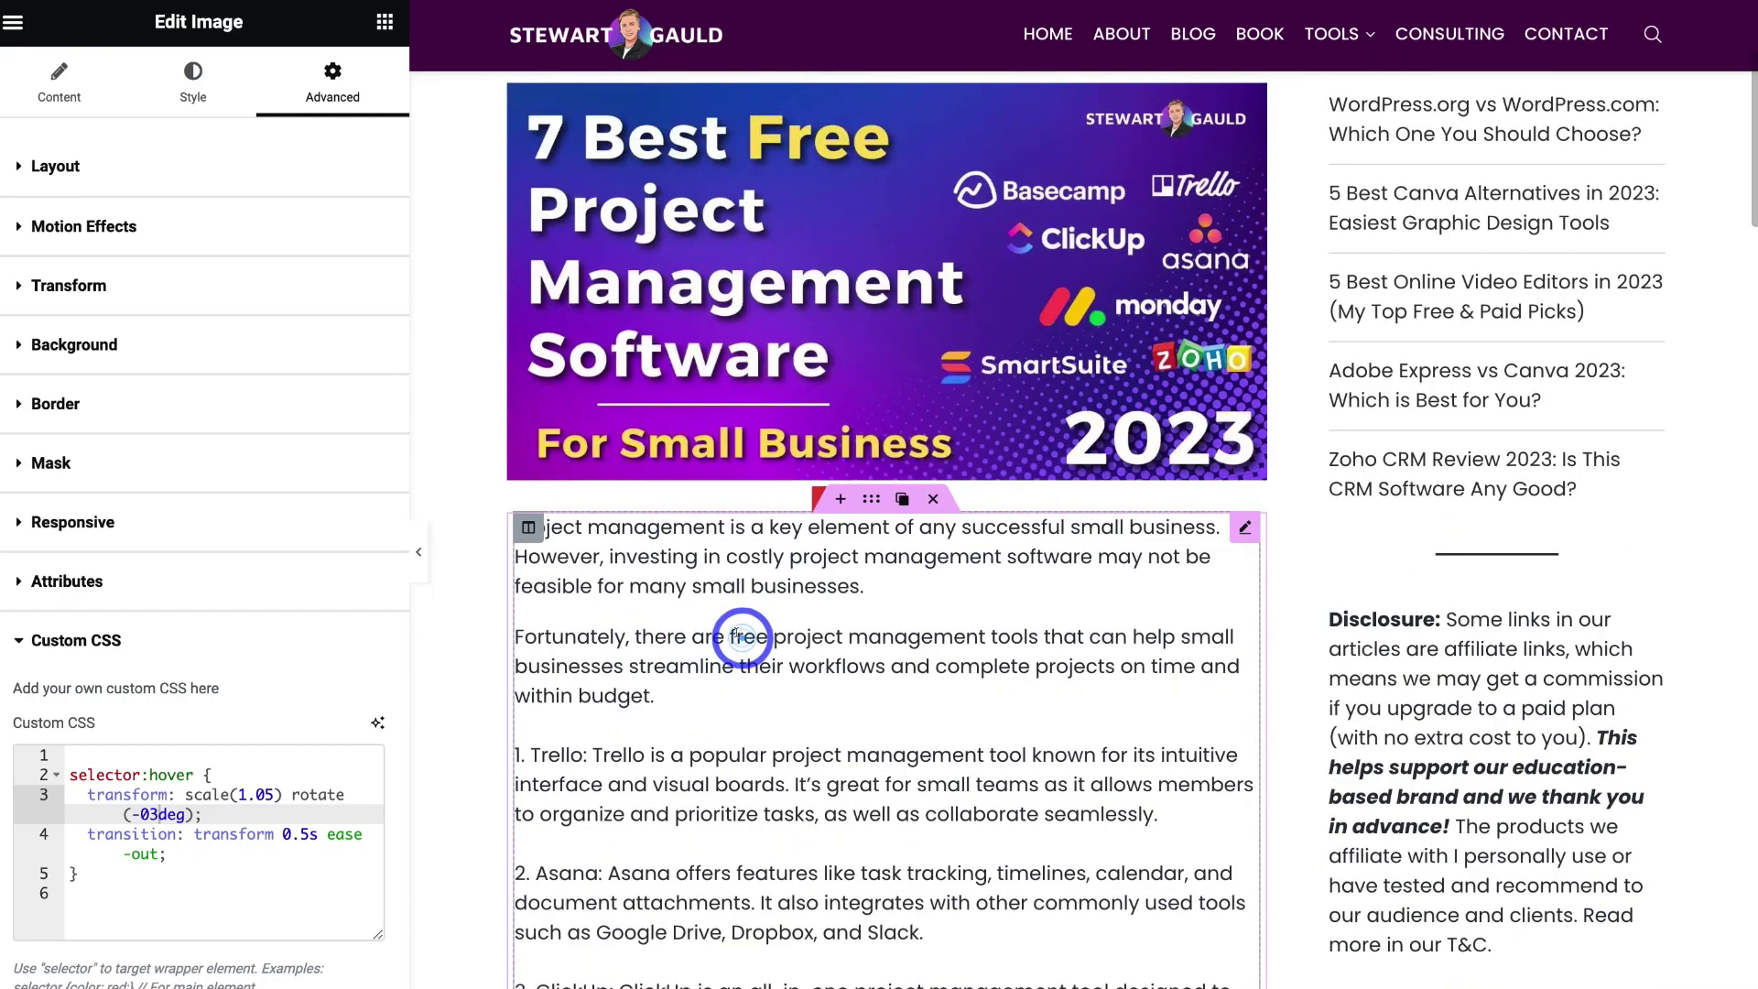
{"action": "left_click", "coordinate": [743, 634]}
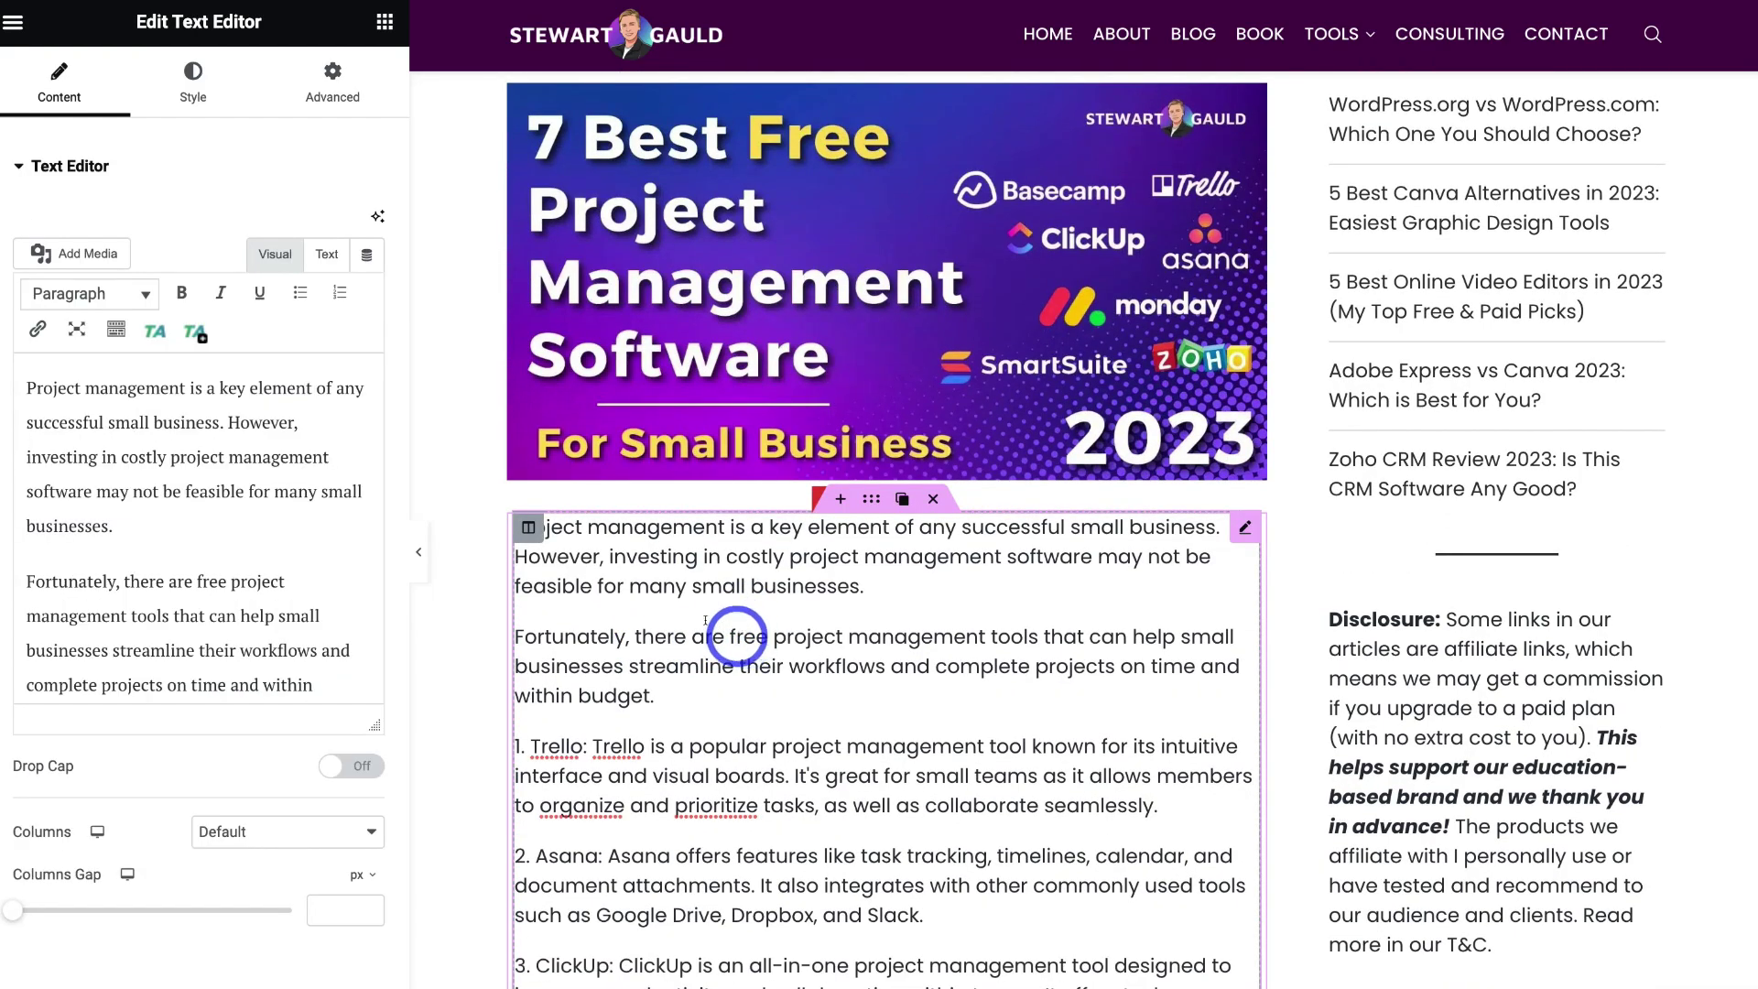
{"action": "left_click", "coordinate": [322, 99]}
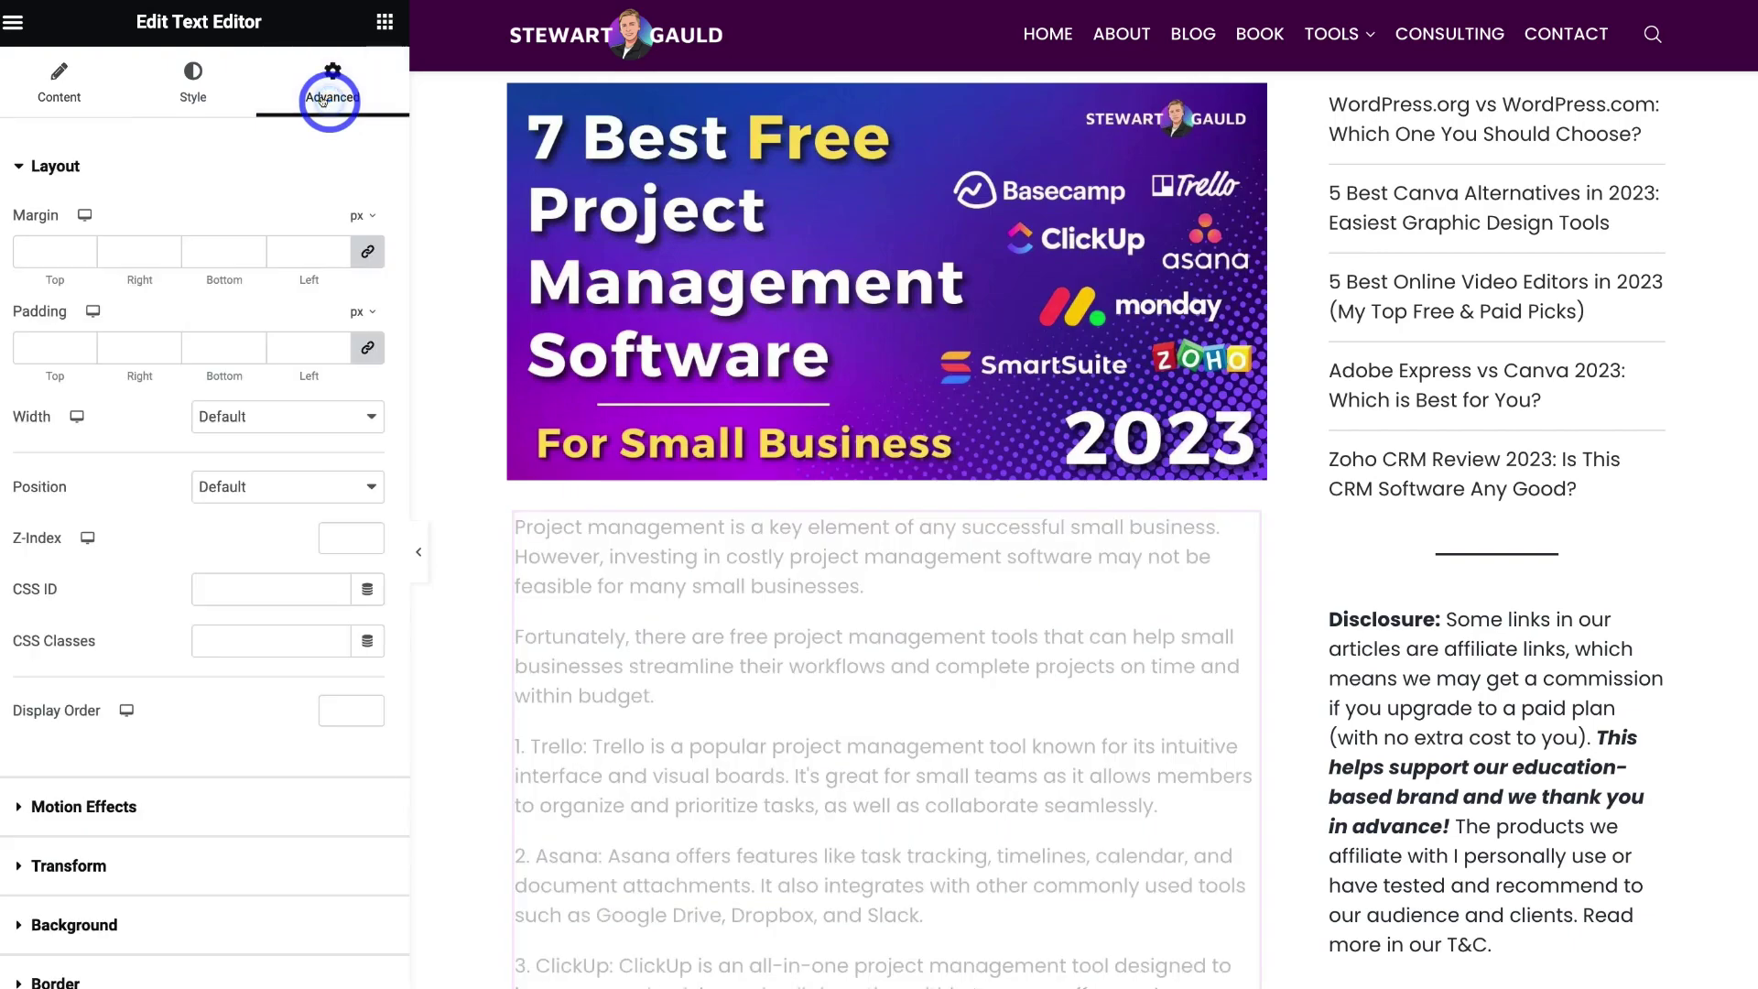
{"action": "scroll", "coordinate": [336, 458], "scroll_direction": "down", "scroll_amount": 4}
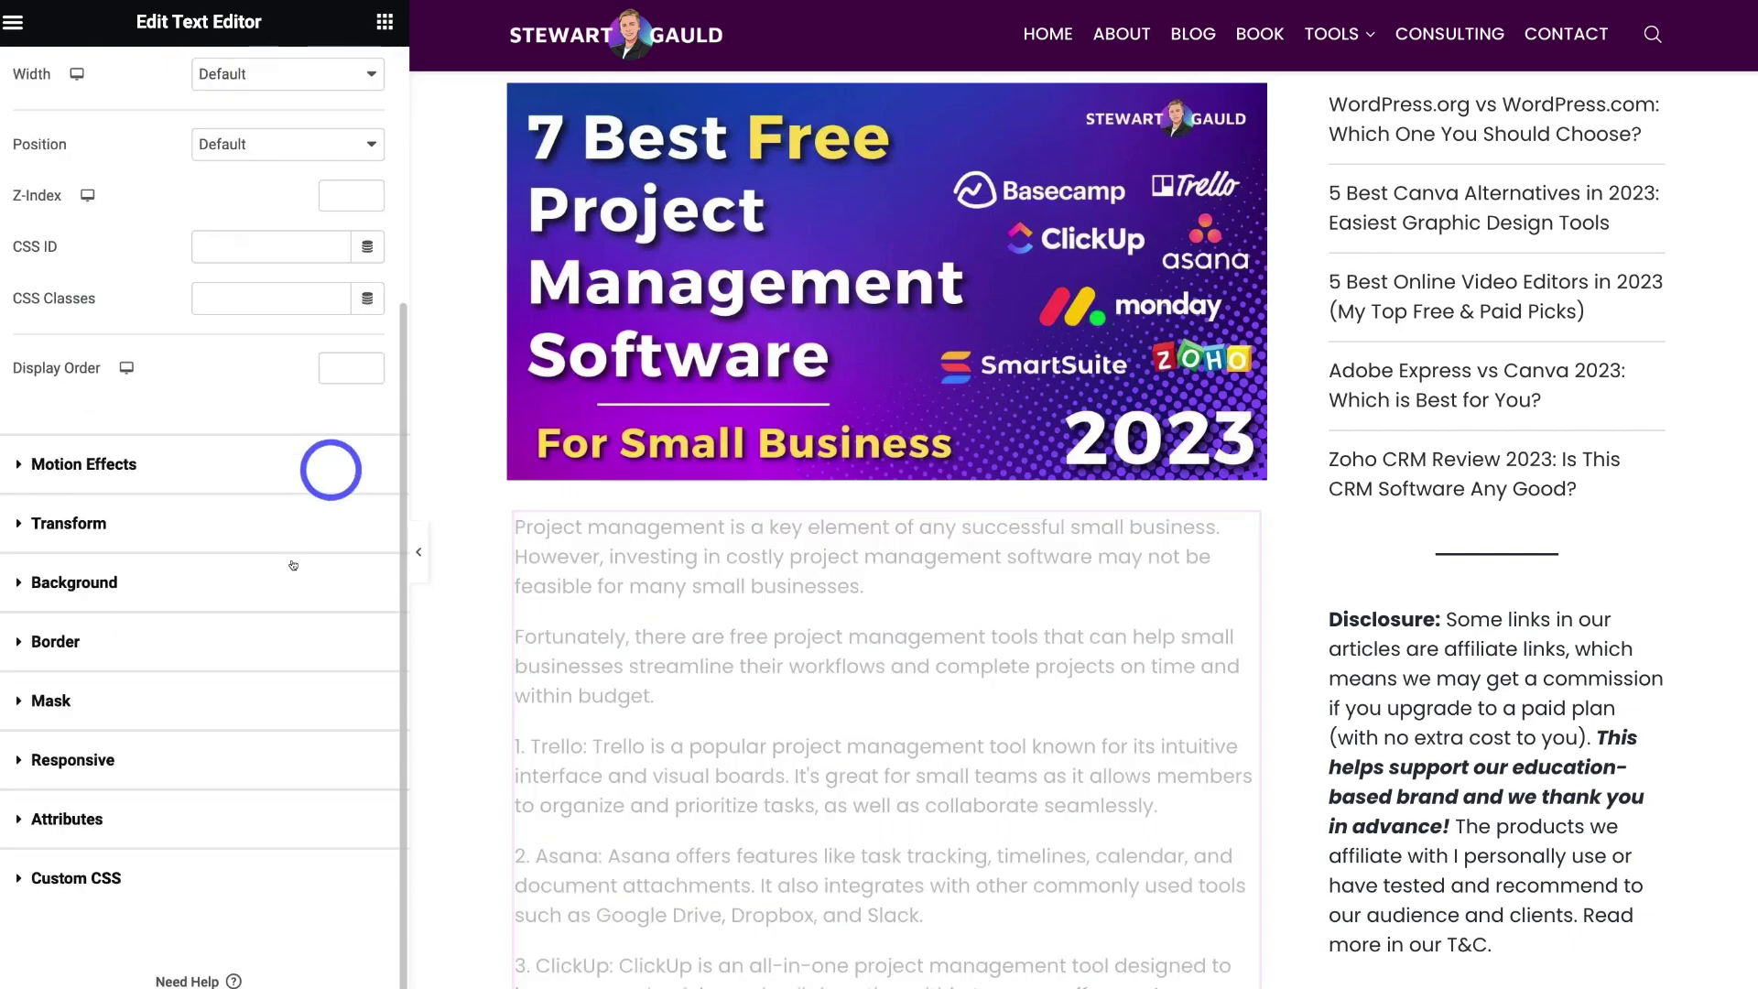
{"action": "left_click", "coordinate": [147, 874]}
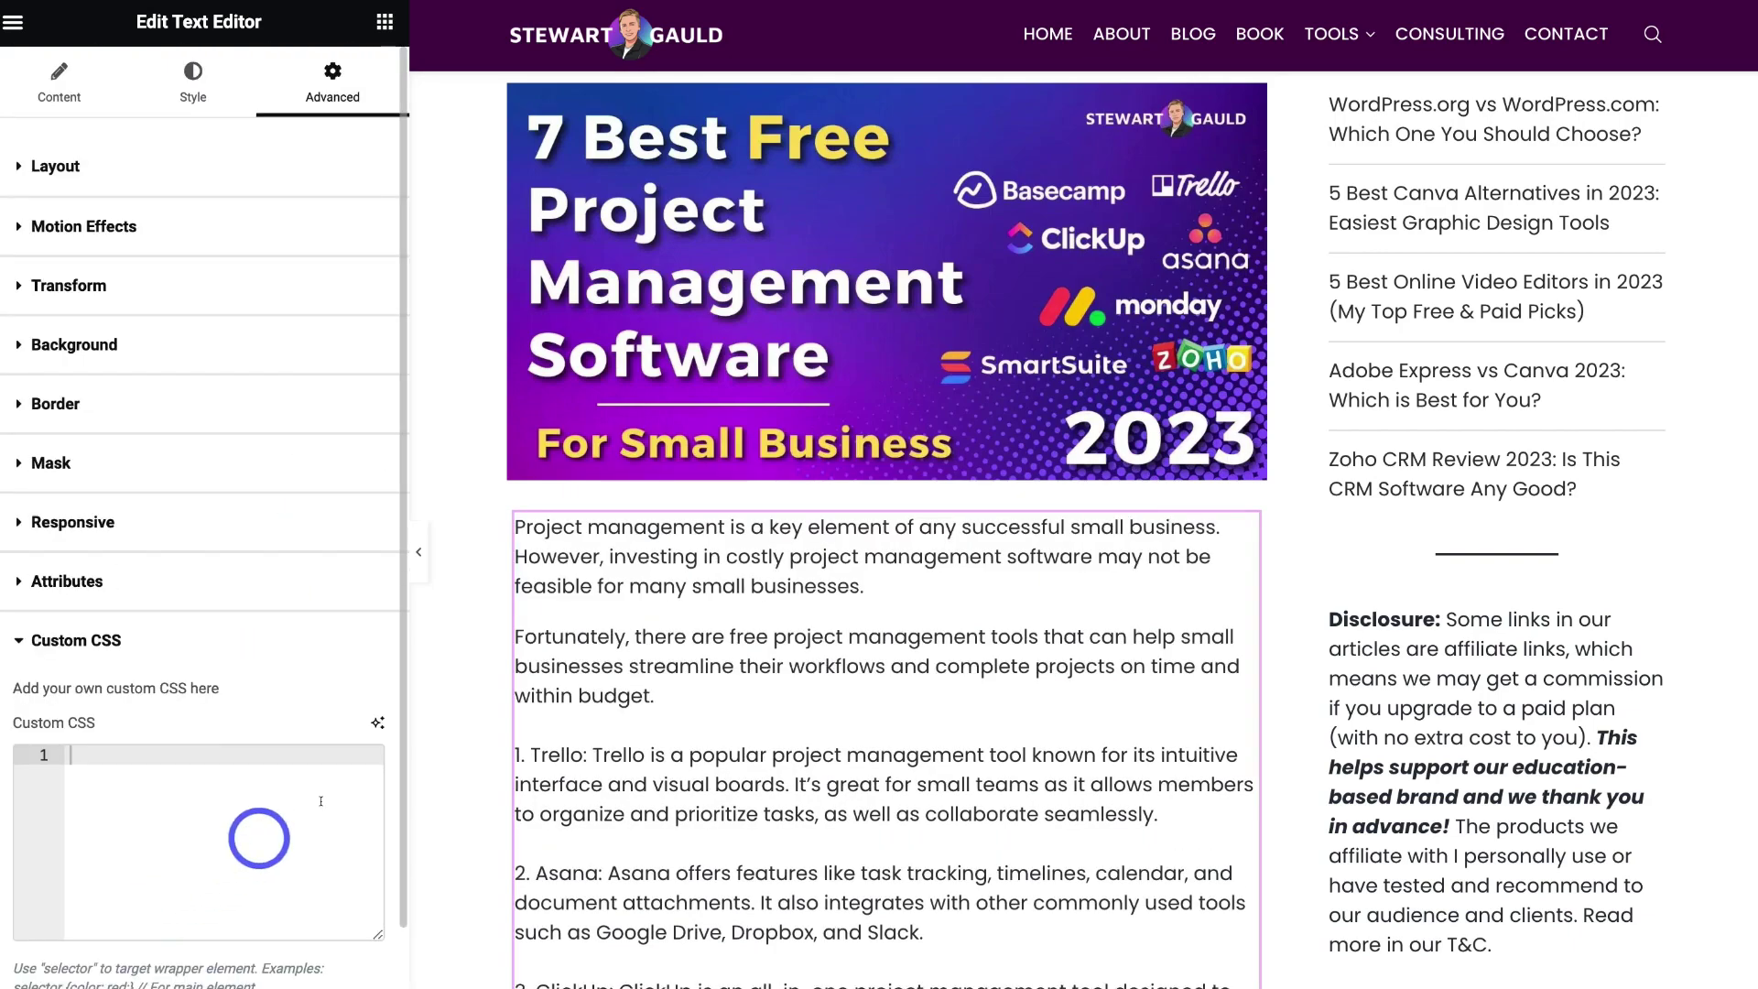
{"action": "left_click", "coordinate": [375, 725]}
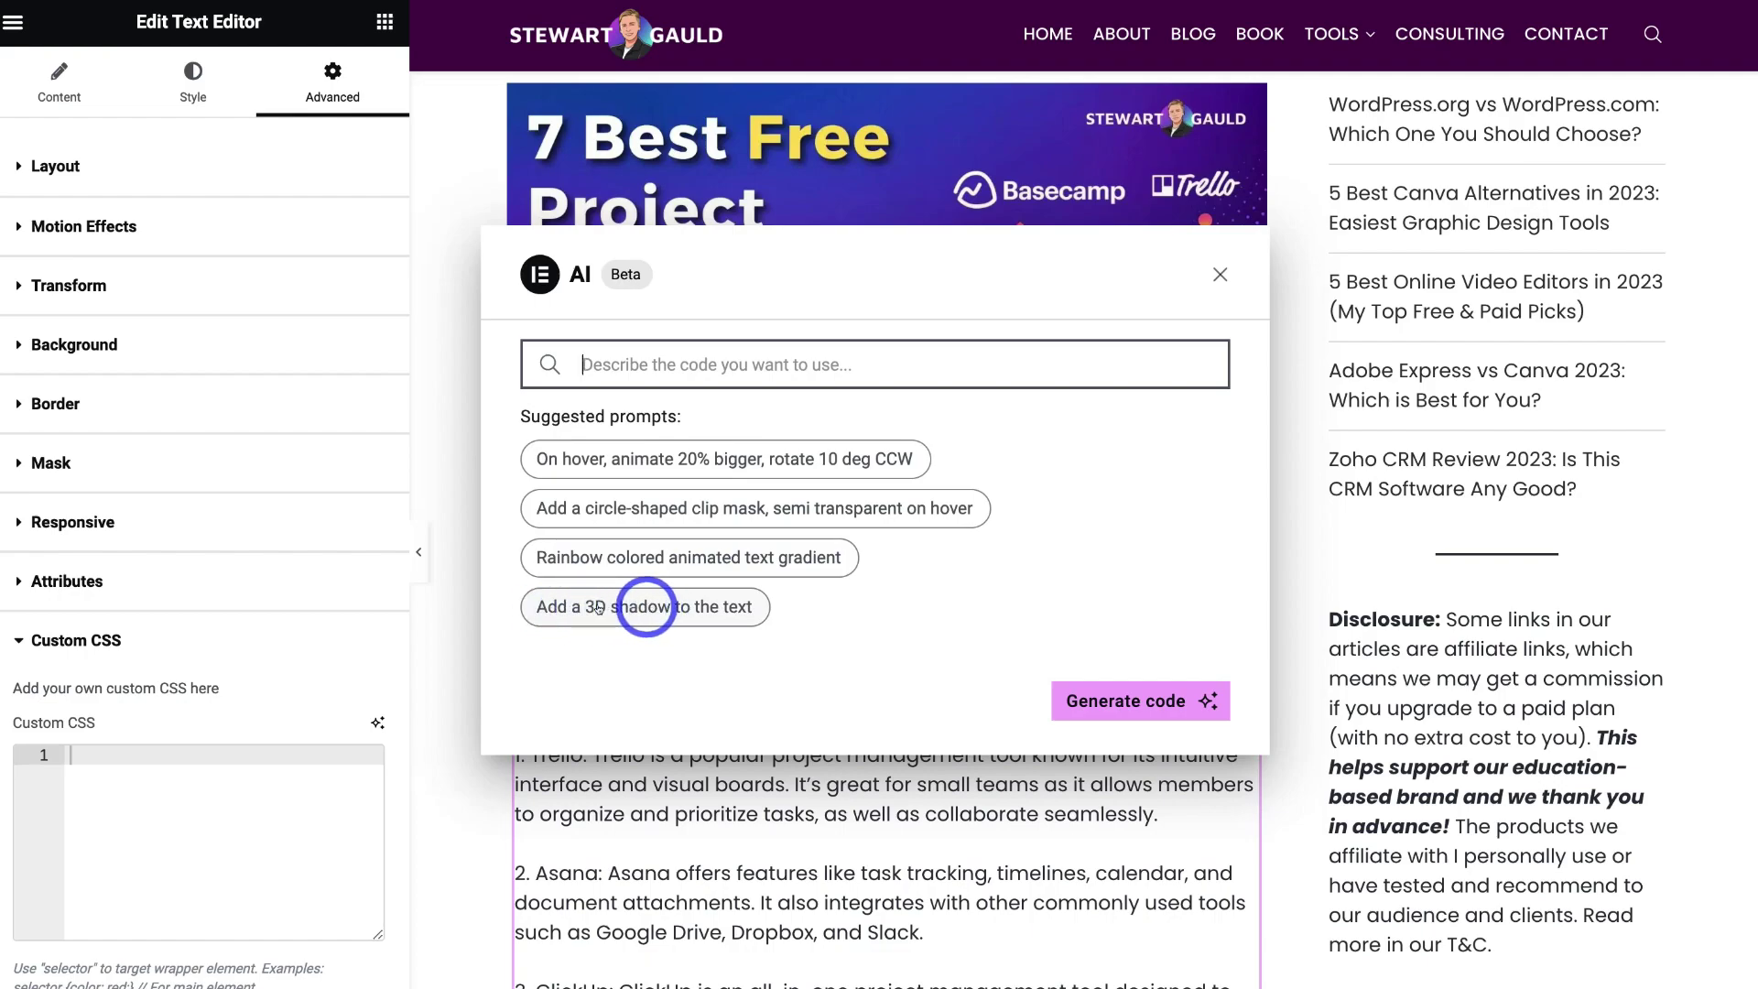
- Generate CSS for the blog text from the suggested prompt "Add a 3D shadow to the text" and insert it
{"action": "left_click", "coordinate": [657, 607]}
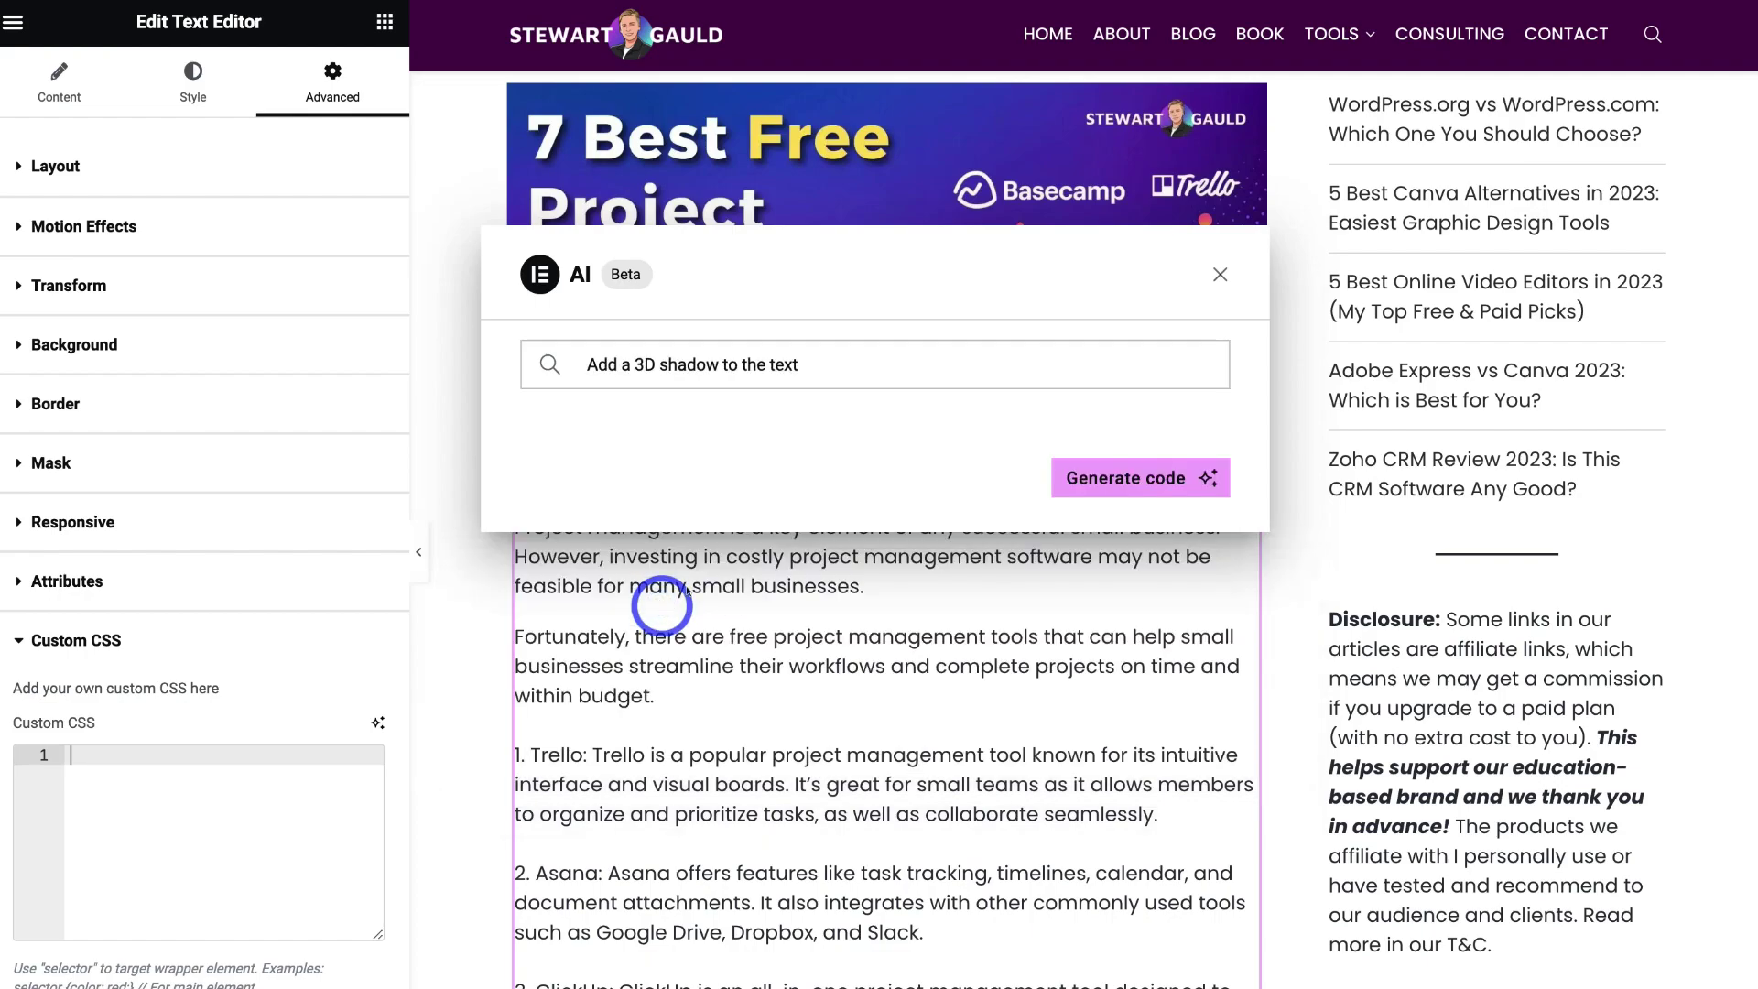
{"action": "left_click", "coordinate": [1189, 479]}
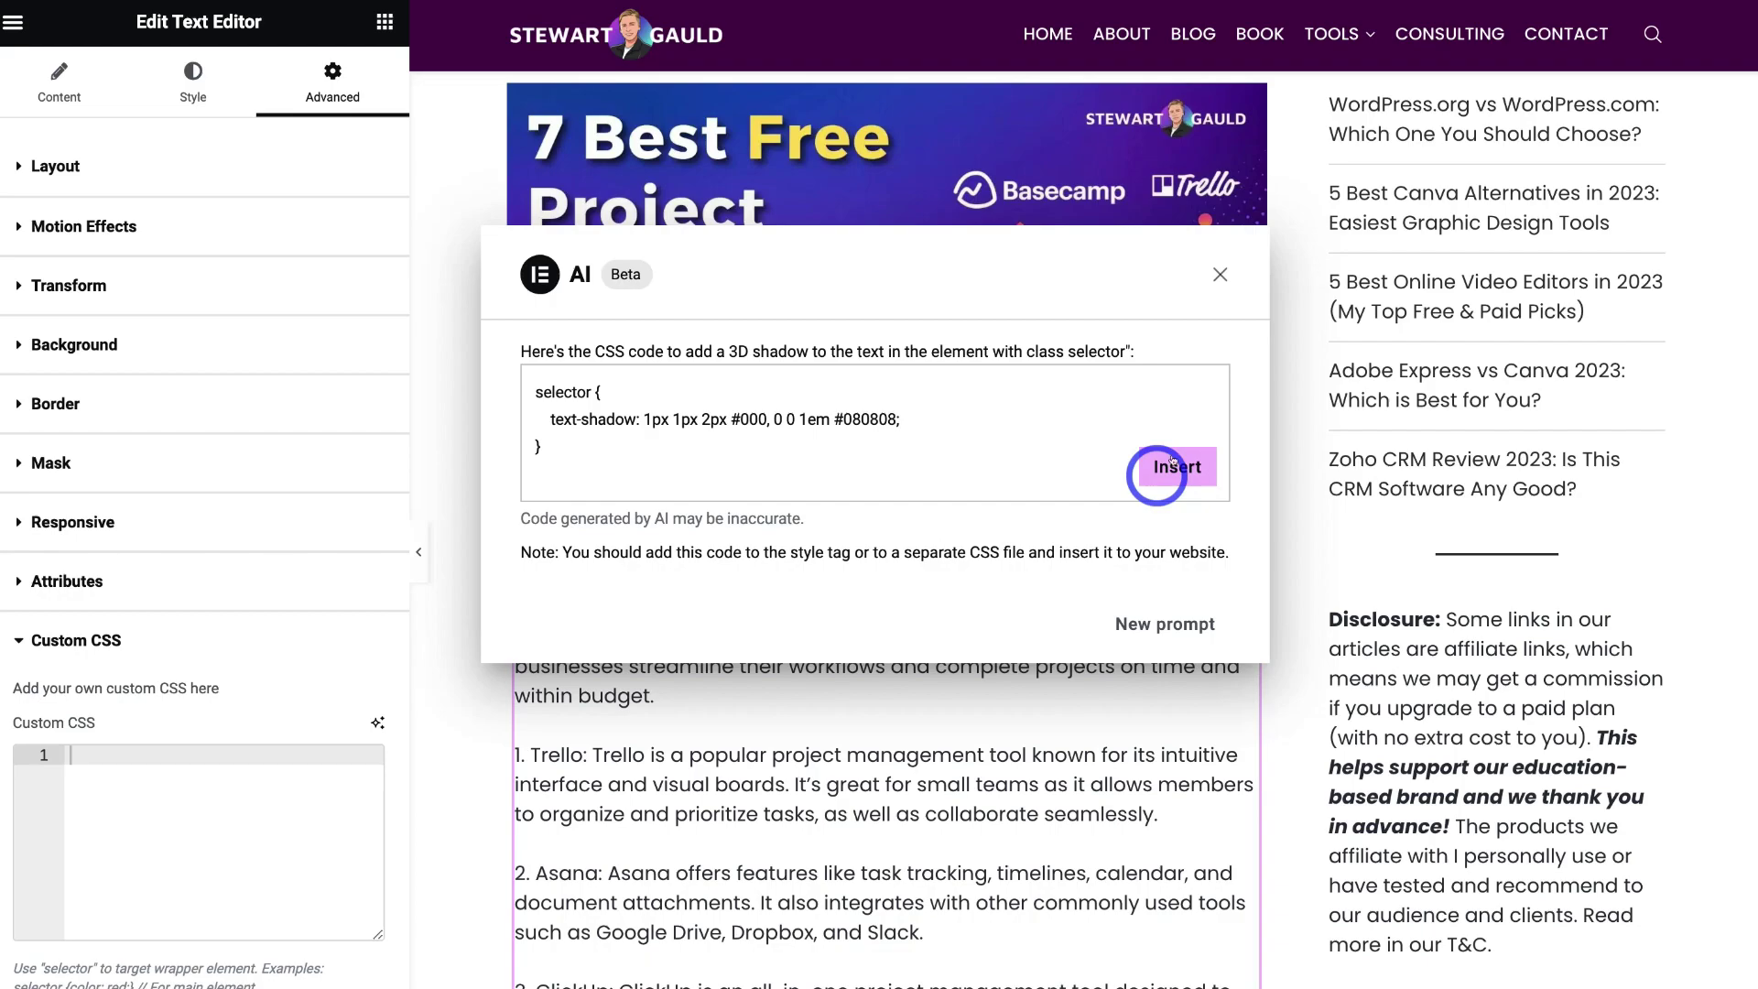
{"action": "left_click", "coordinate": [1176, 467]}
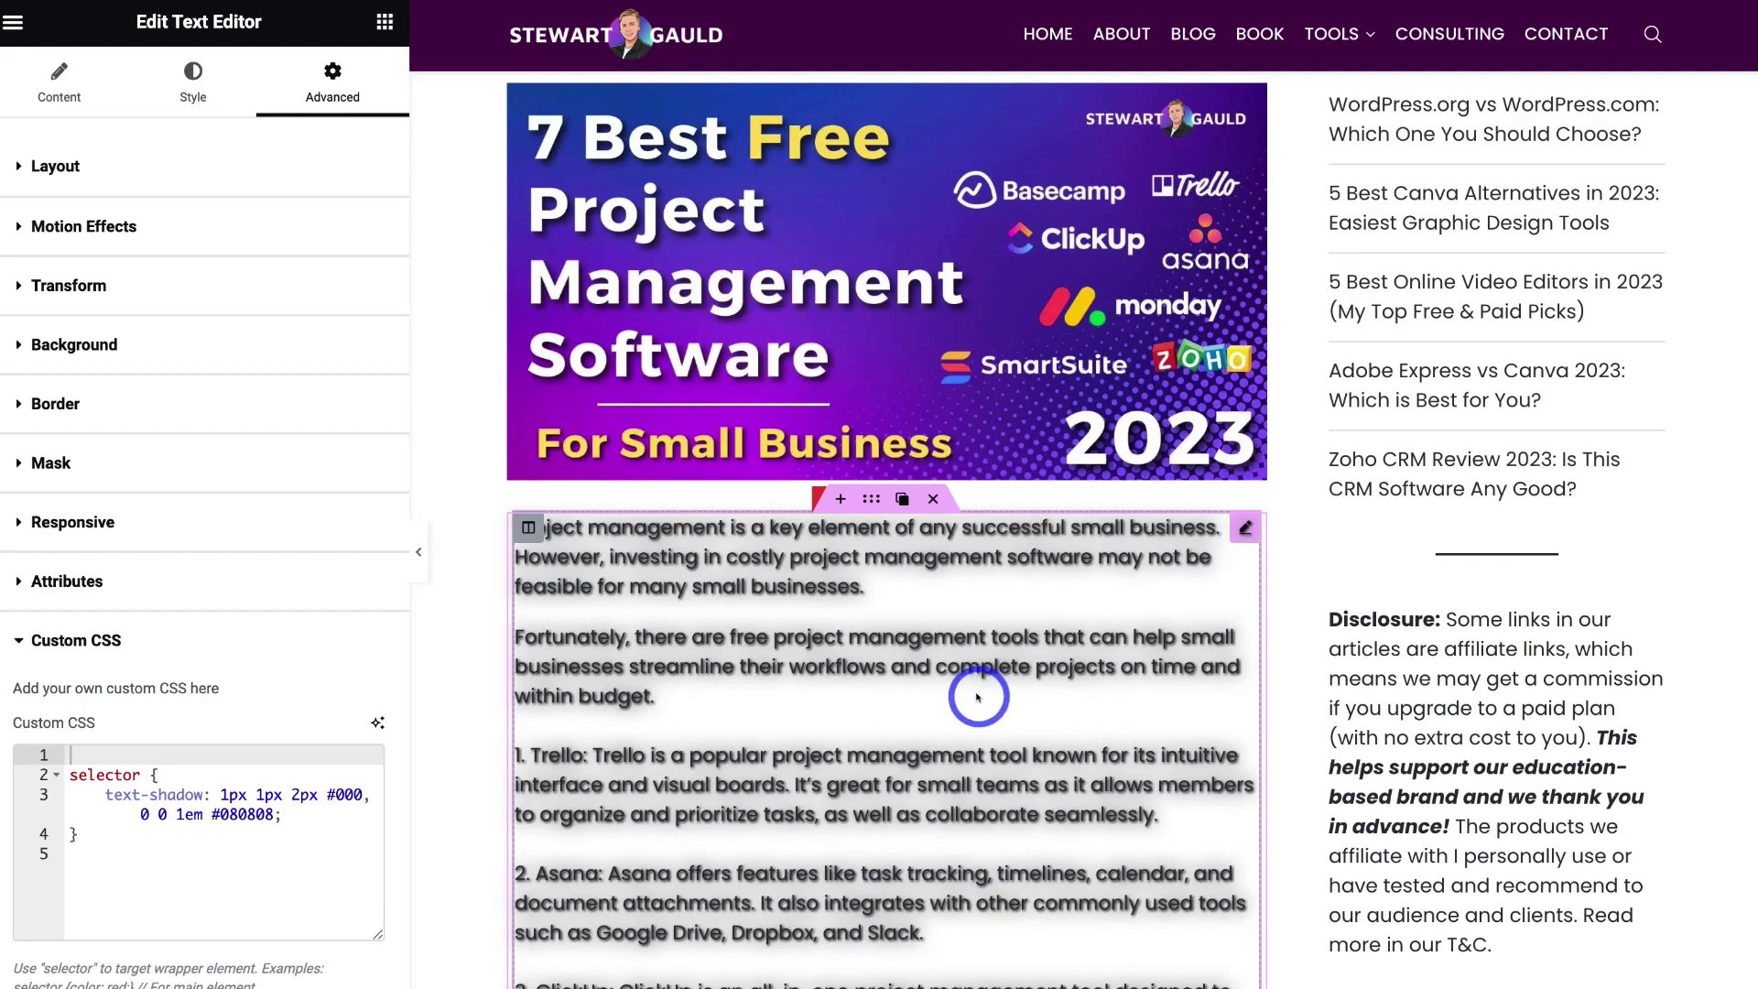
- Delete the text-shadow code from the blog text's custom CSS
{"action": "left_click", "coordinate": [317, 868]}
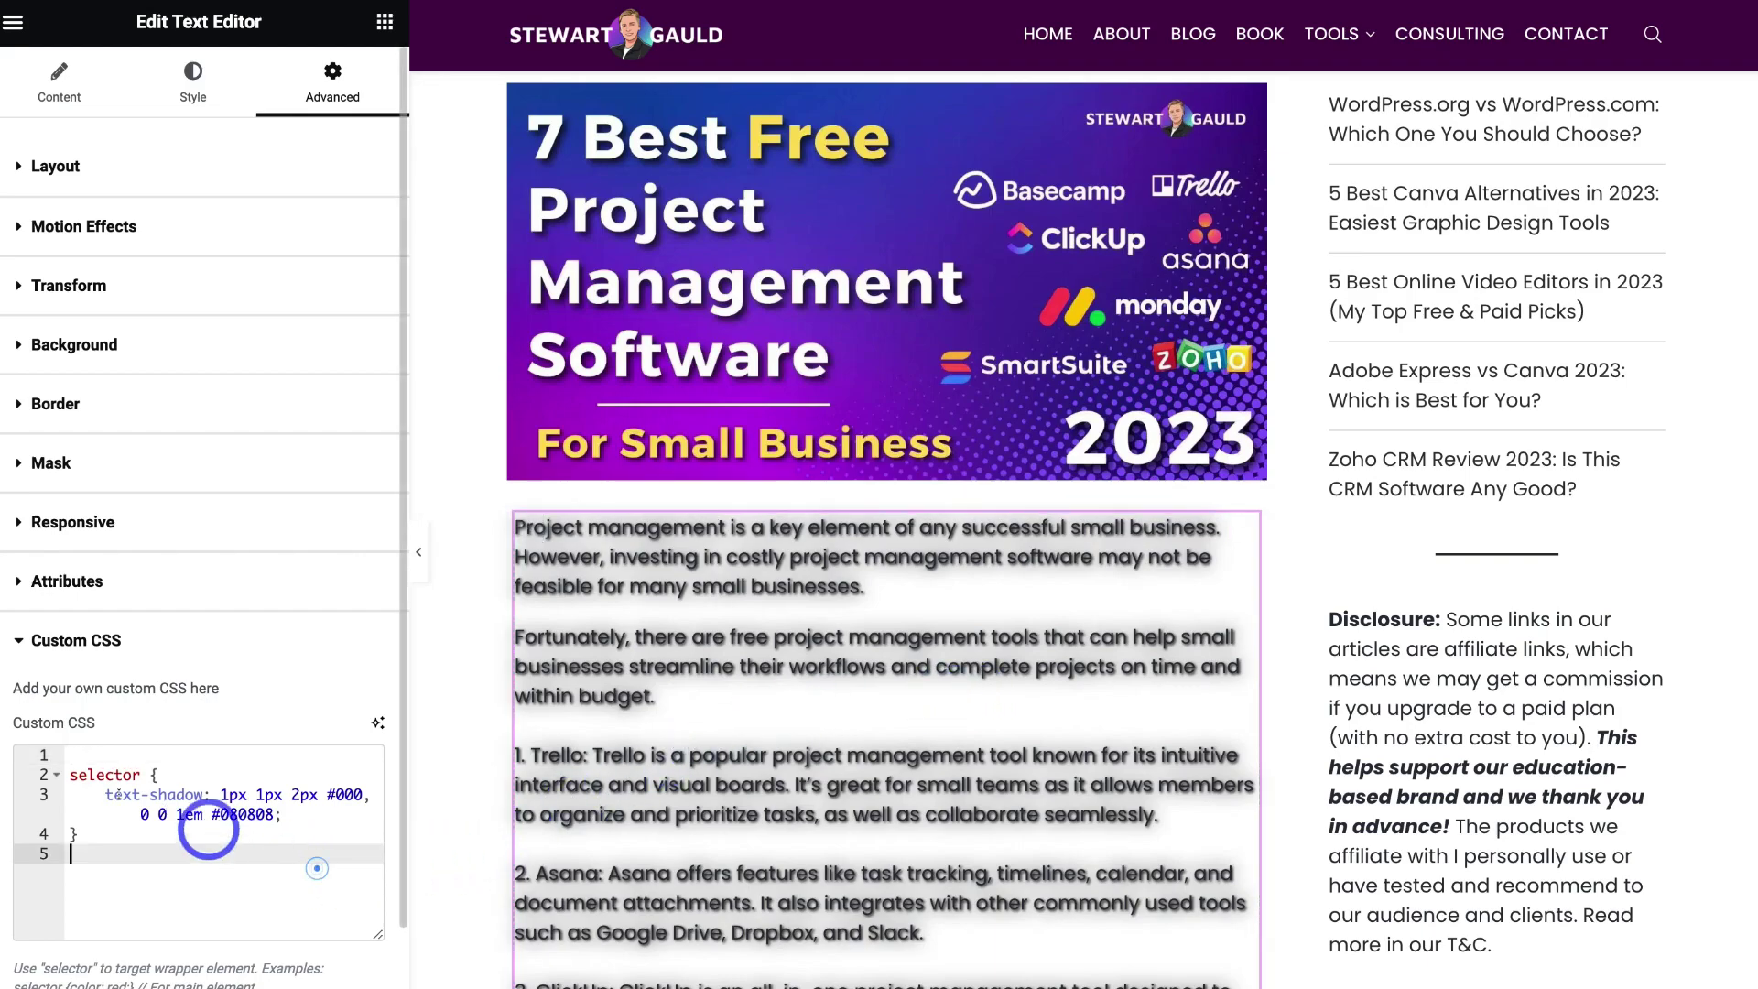
{"action": "left_click_drag", "start_coordinate": [209, 830], "coordinate": [50, 746]}
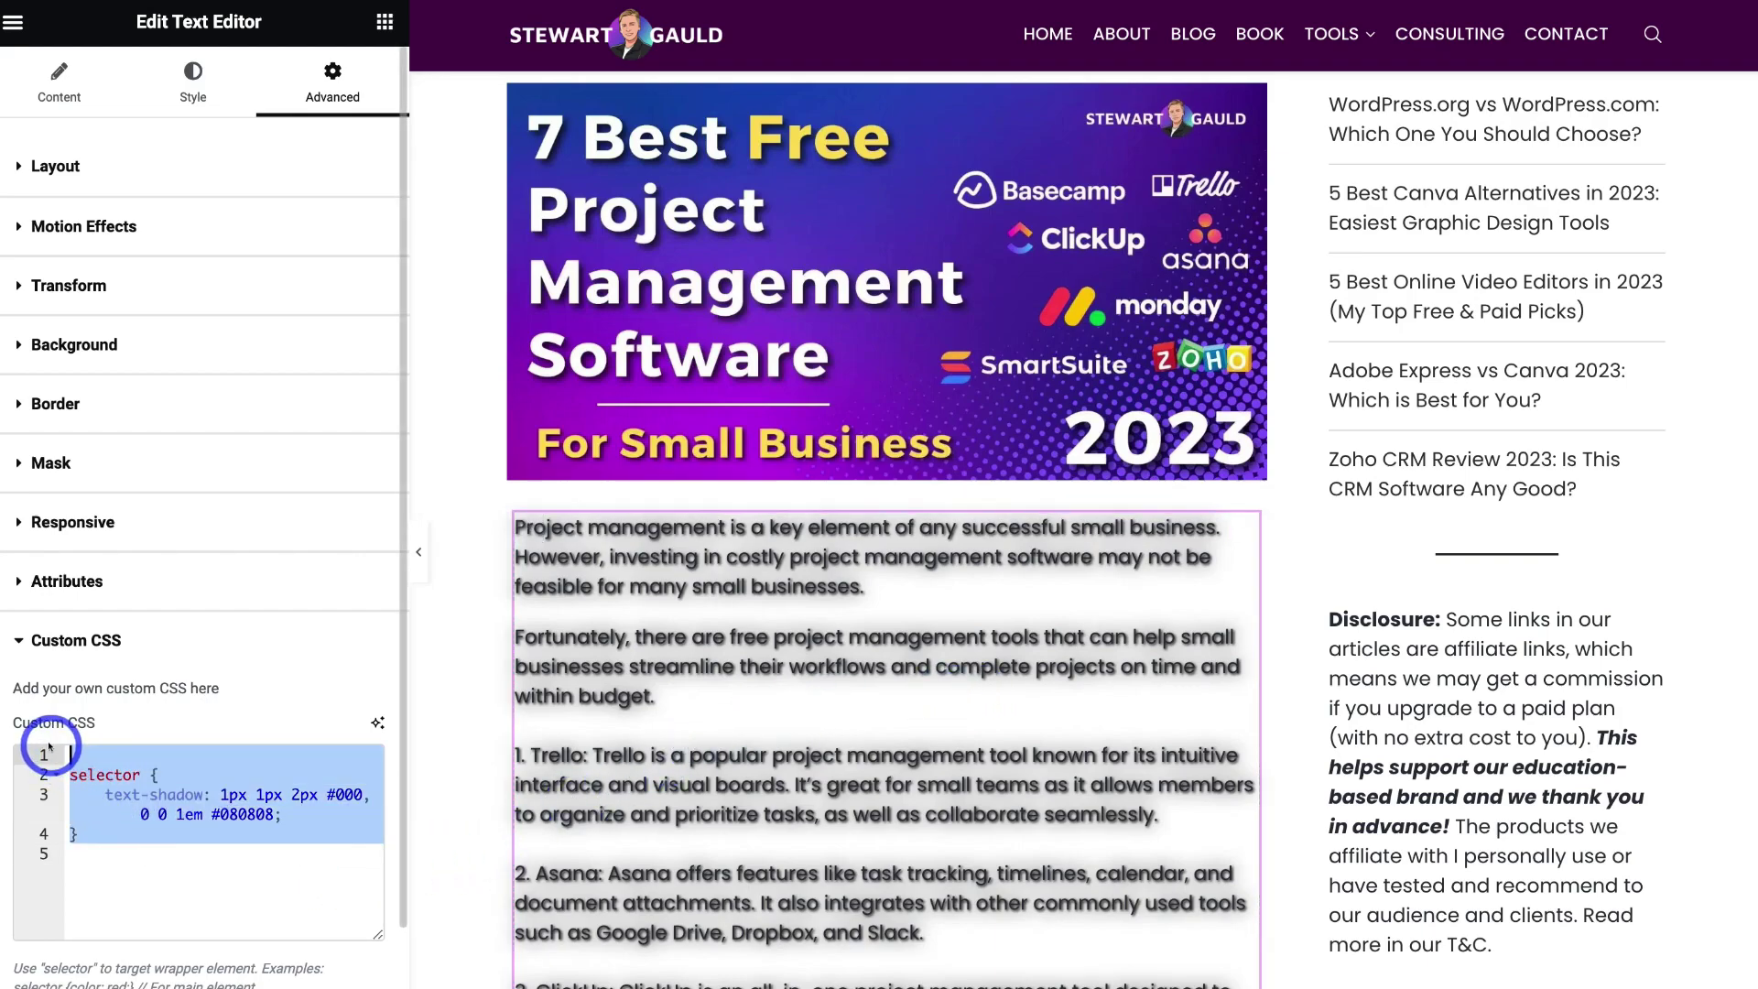
{"action": "key", "text": "BackSpace"}
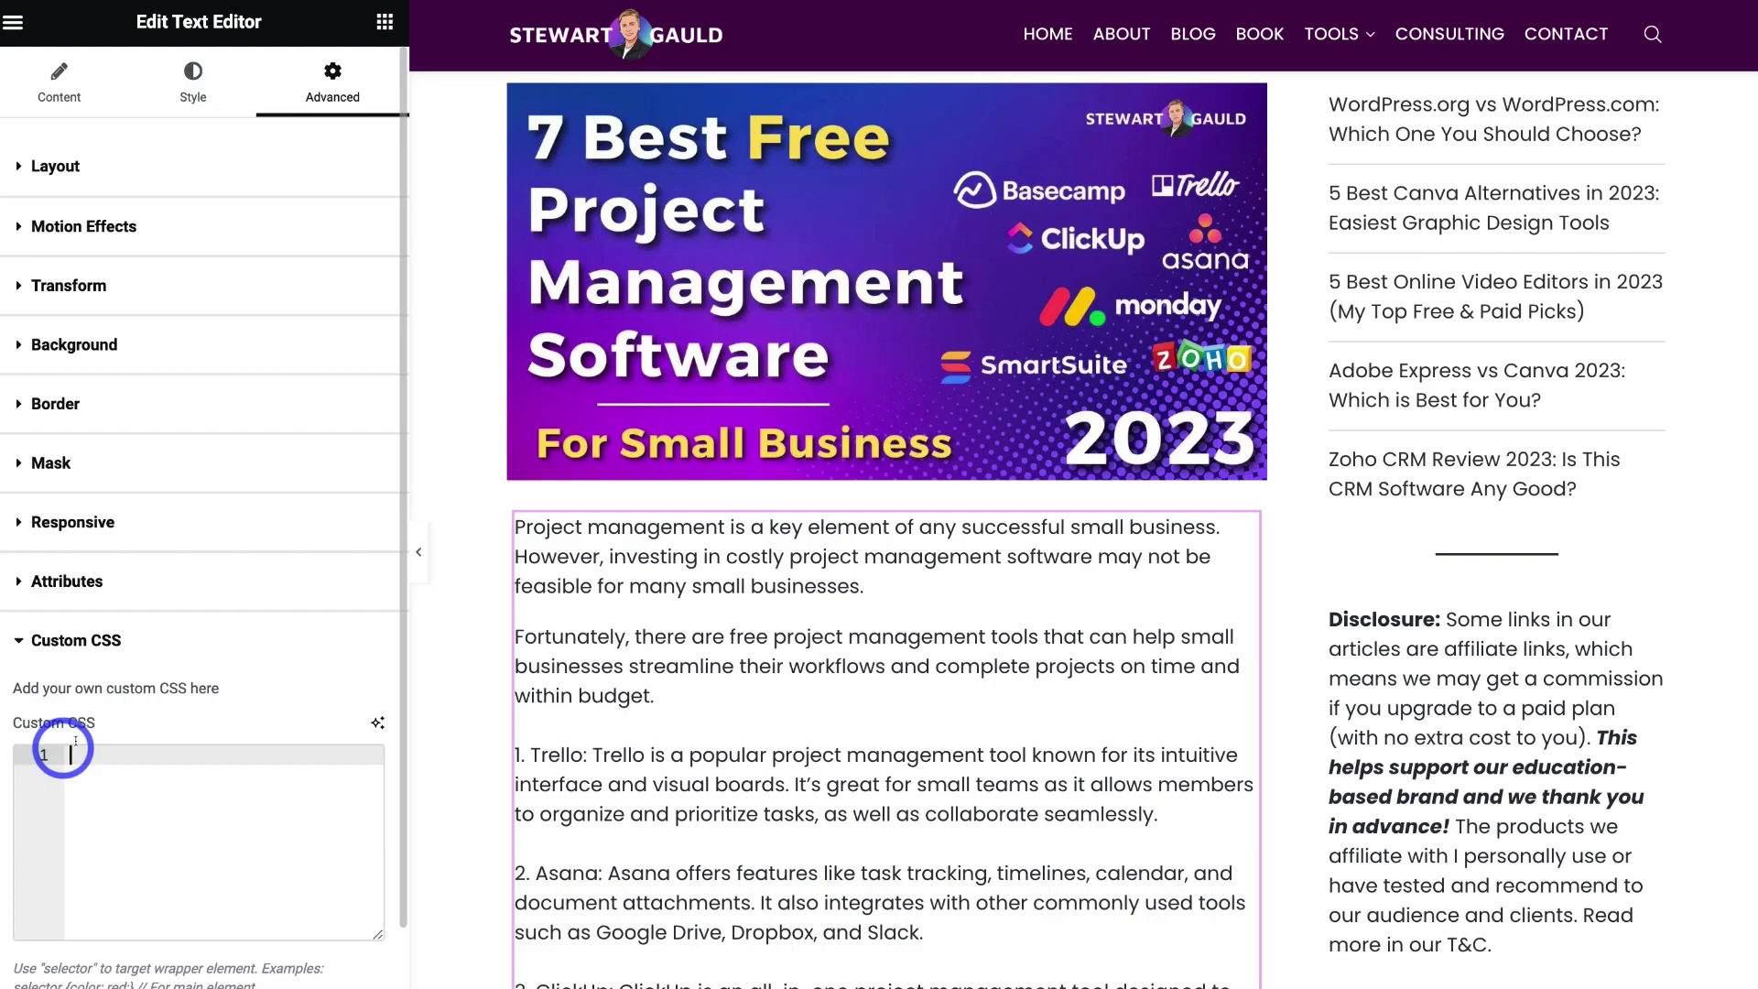
- Add a single-column section beneath the AI chip image at the end of the post
{"action": "scroll", "coordinate": [718, 749], "scroll_direction": "down", "scroll_amount": 3}
{"action": "scroll", "coordinate": [886, 549], "scroll_direction": "down", "scroll_amount": 15}
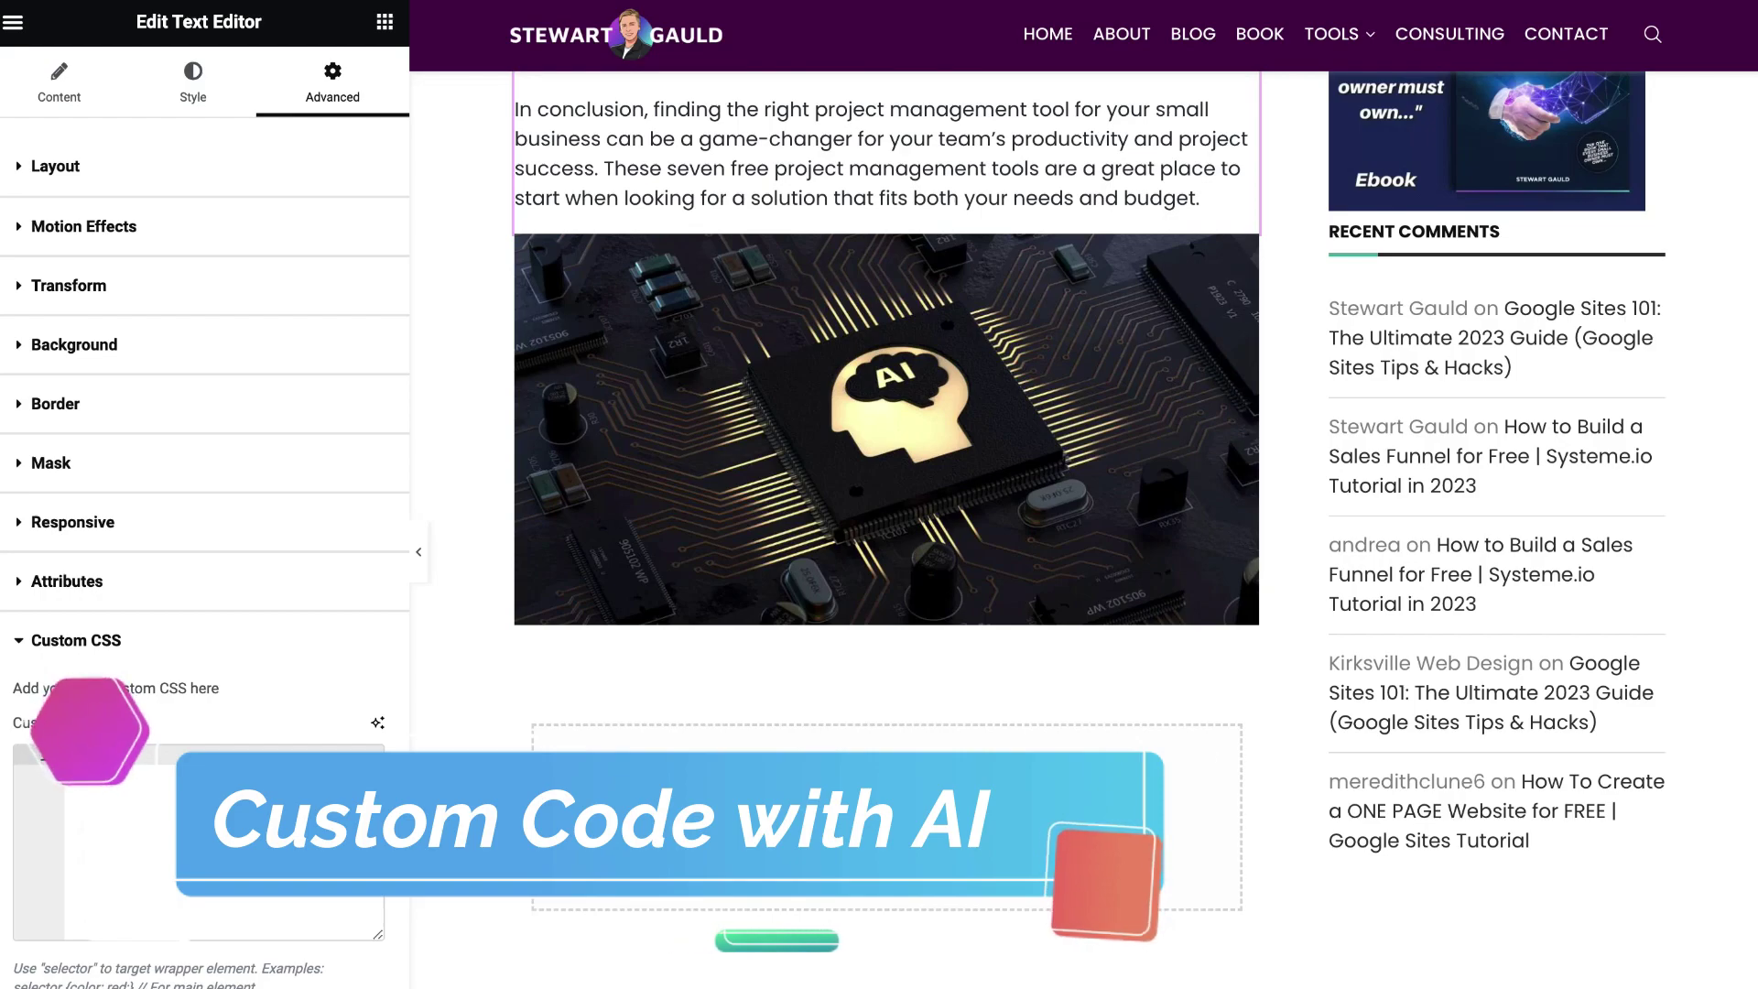
{"action": "left_click", "coordinate": [865, 797]}
{"action": "left_click", "coordinate": [646, 849]}
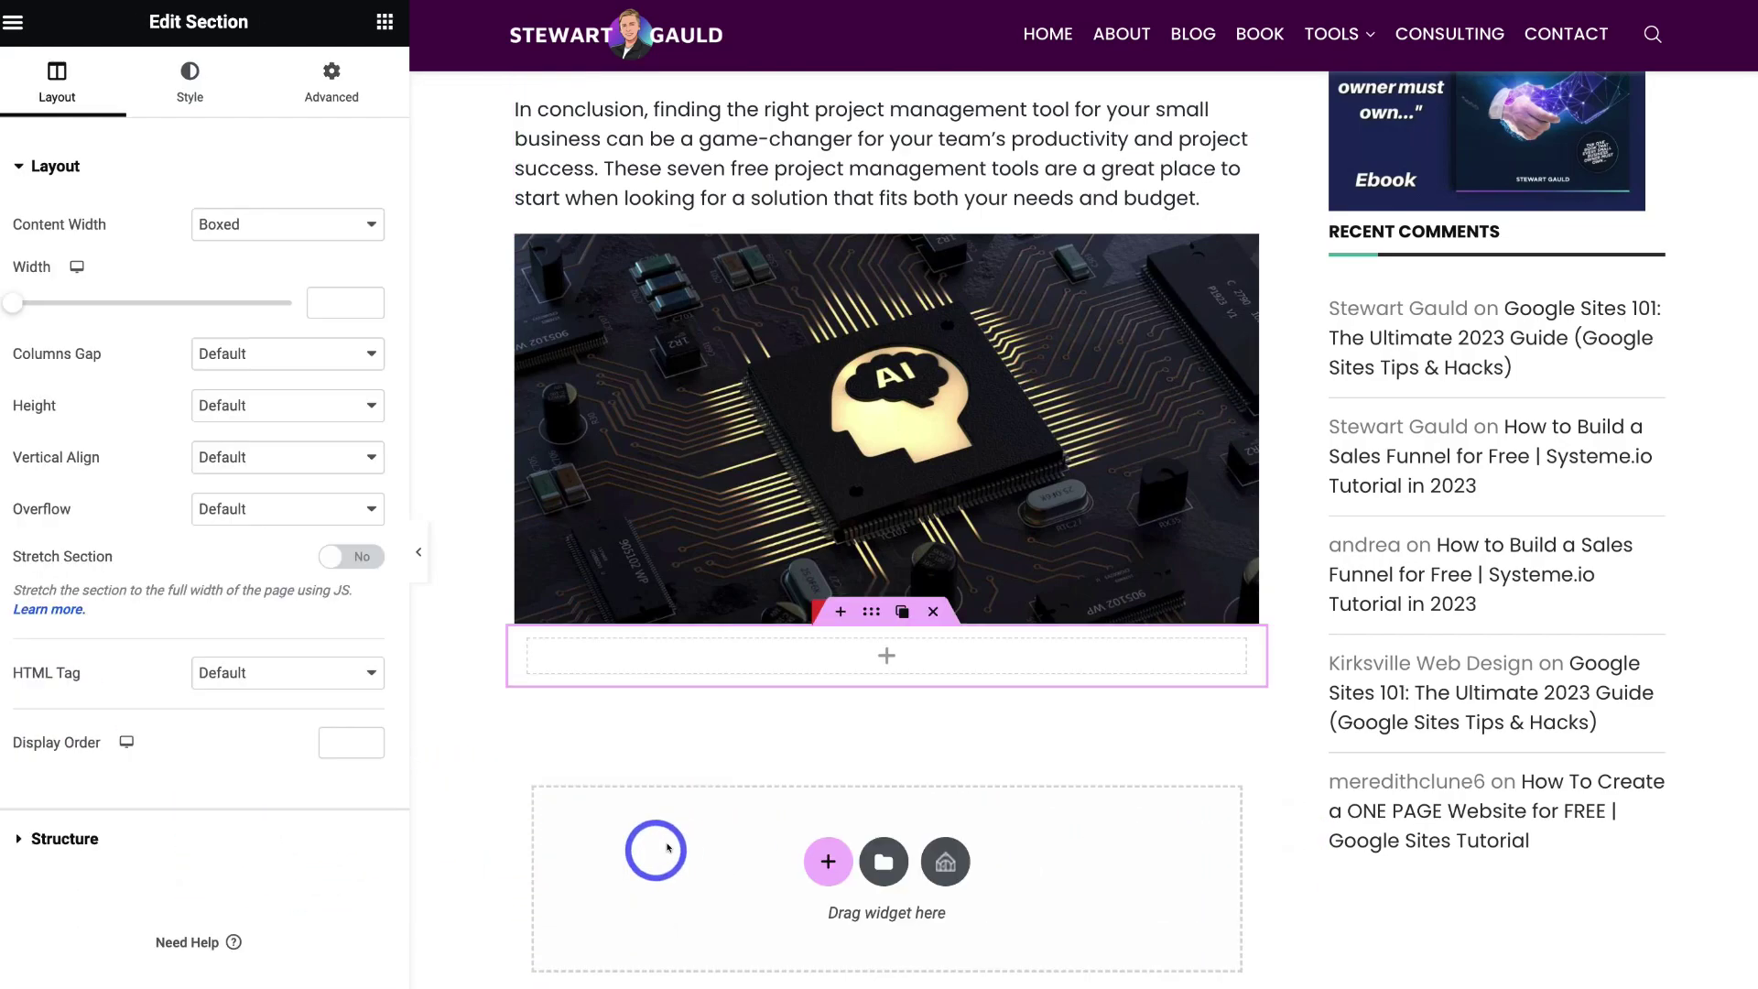
- Find the HTML widget by searching for "HTML" and place it in the empty section under the image
{"action": "left_click", "coordinate": [880, 655]}
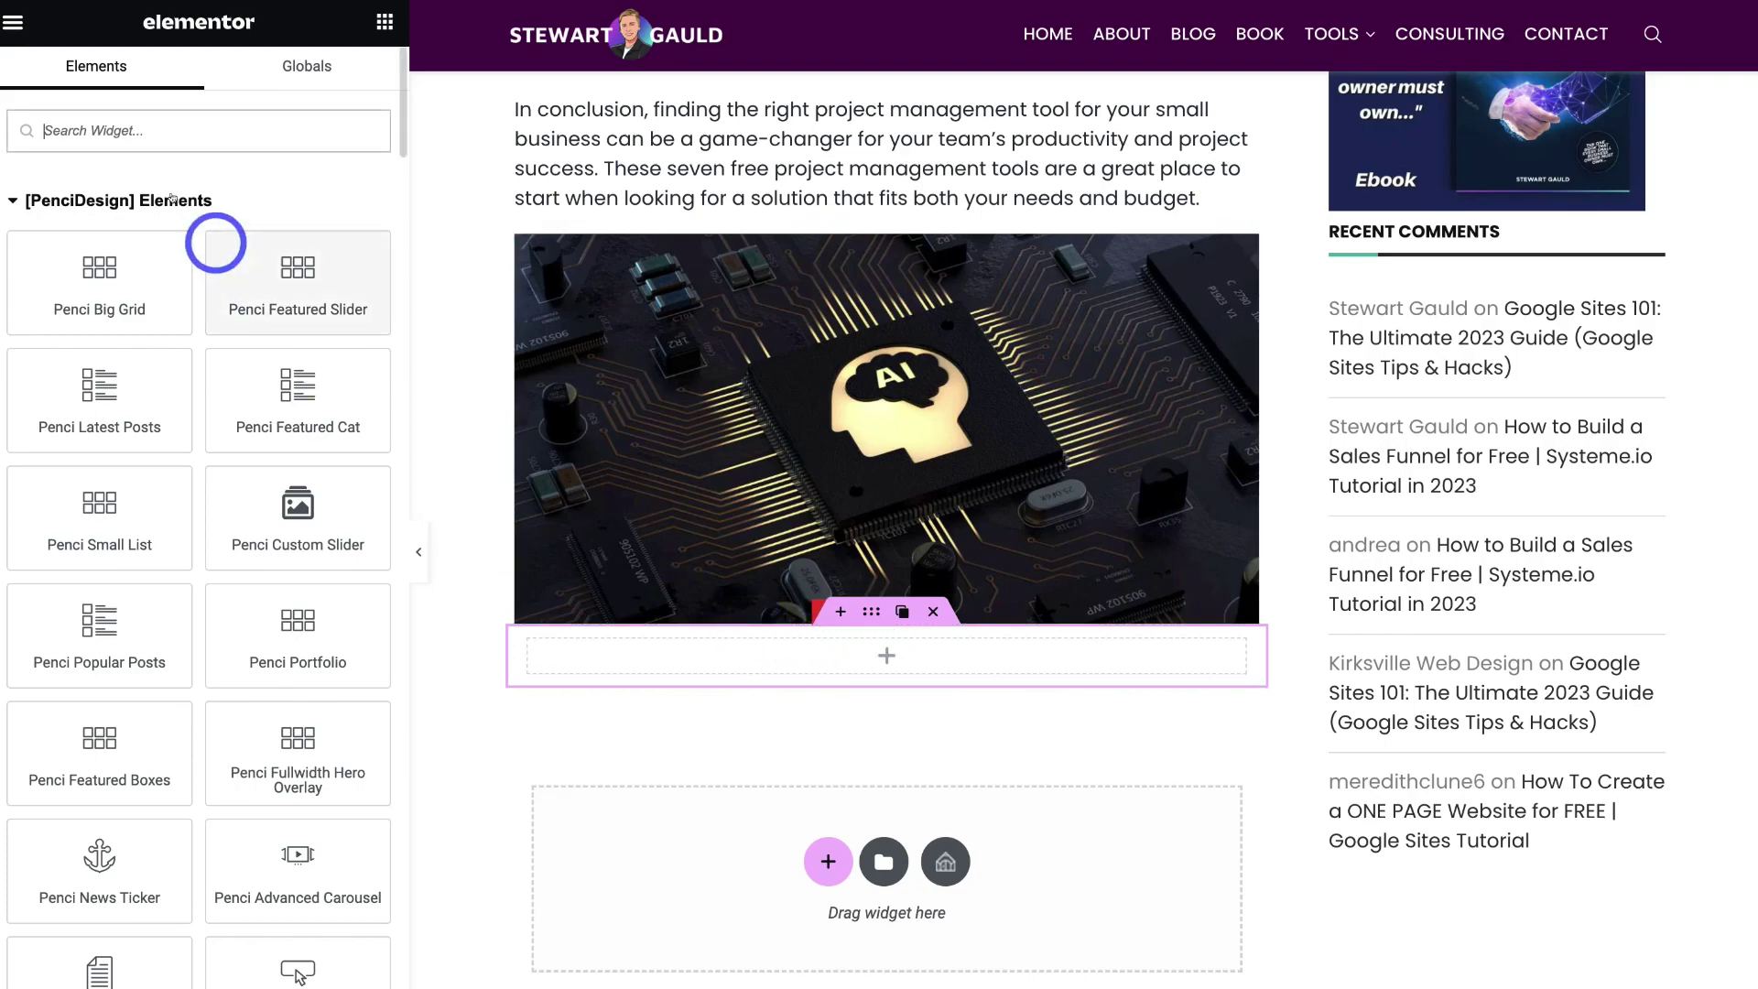
{"action": "left_click", "coordinate": [139, 130]}
{"action": "type", "text": "HTML"}
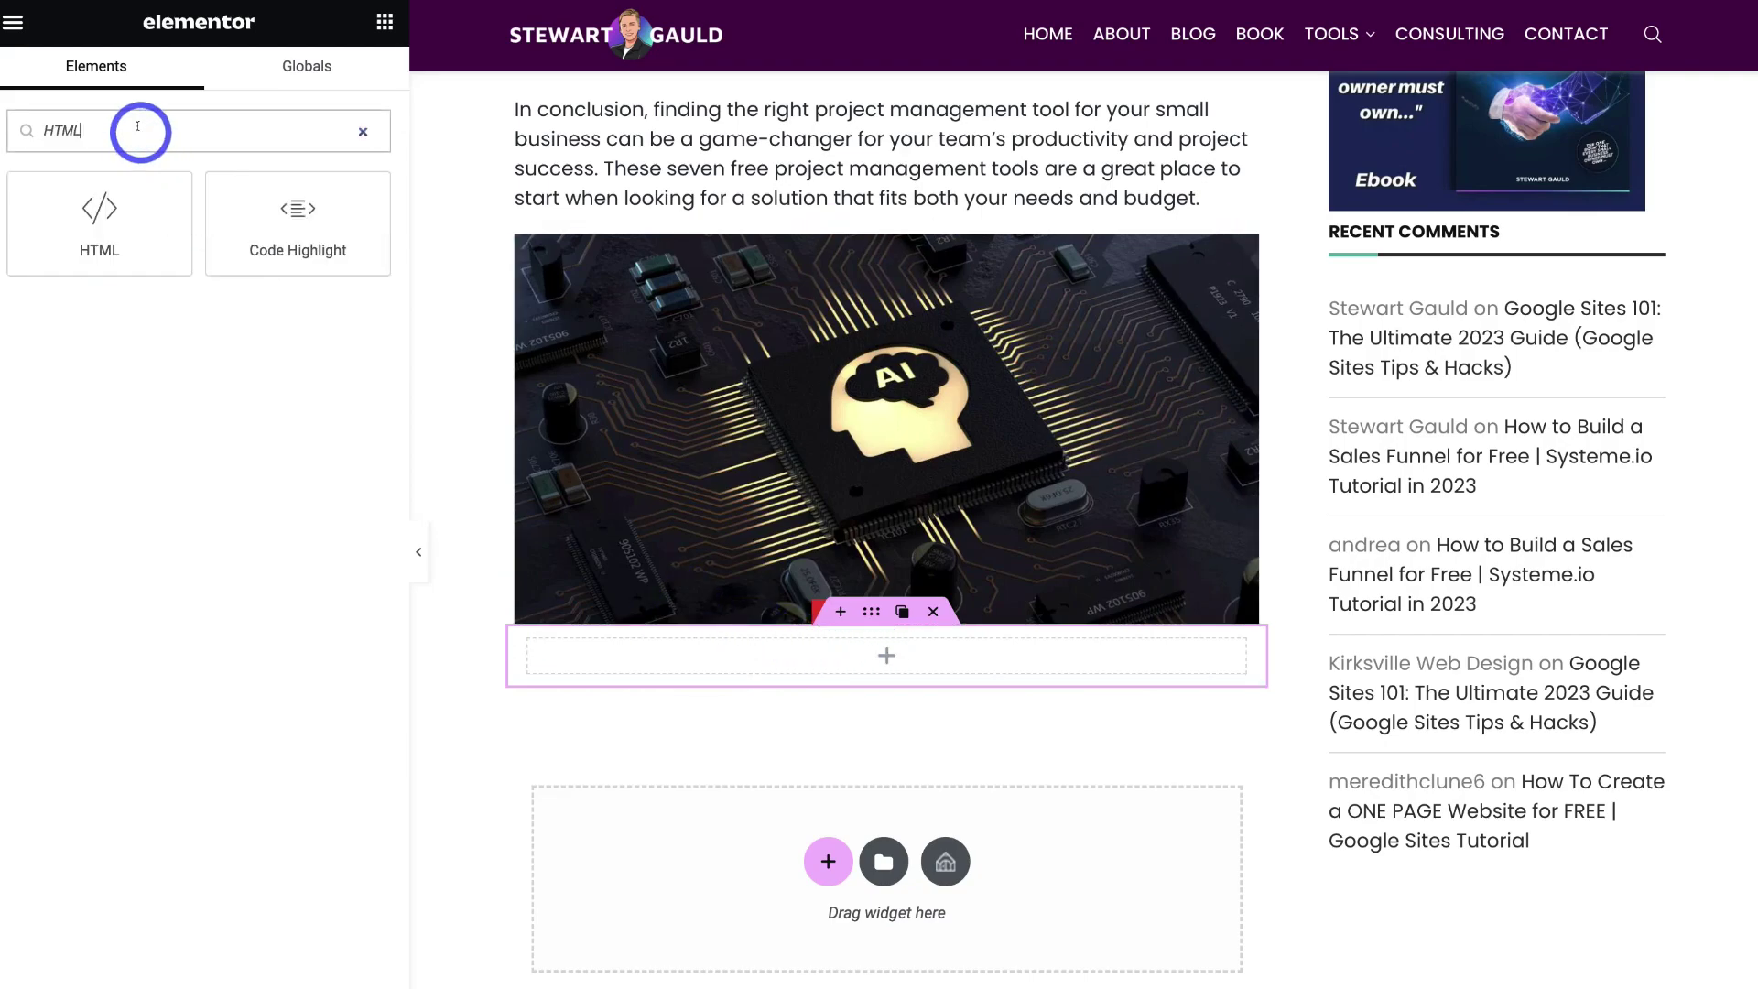
{"action": "left_click_drag", "start_coordinate": [92, 220], "coordinate": [879, 659]}
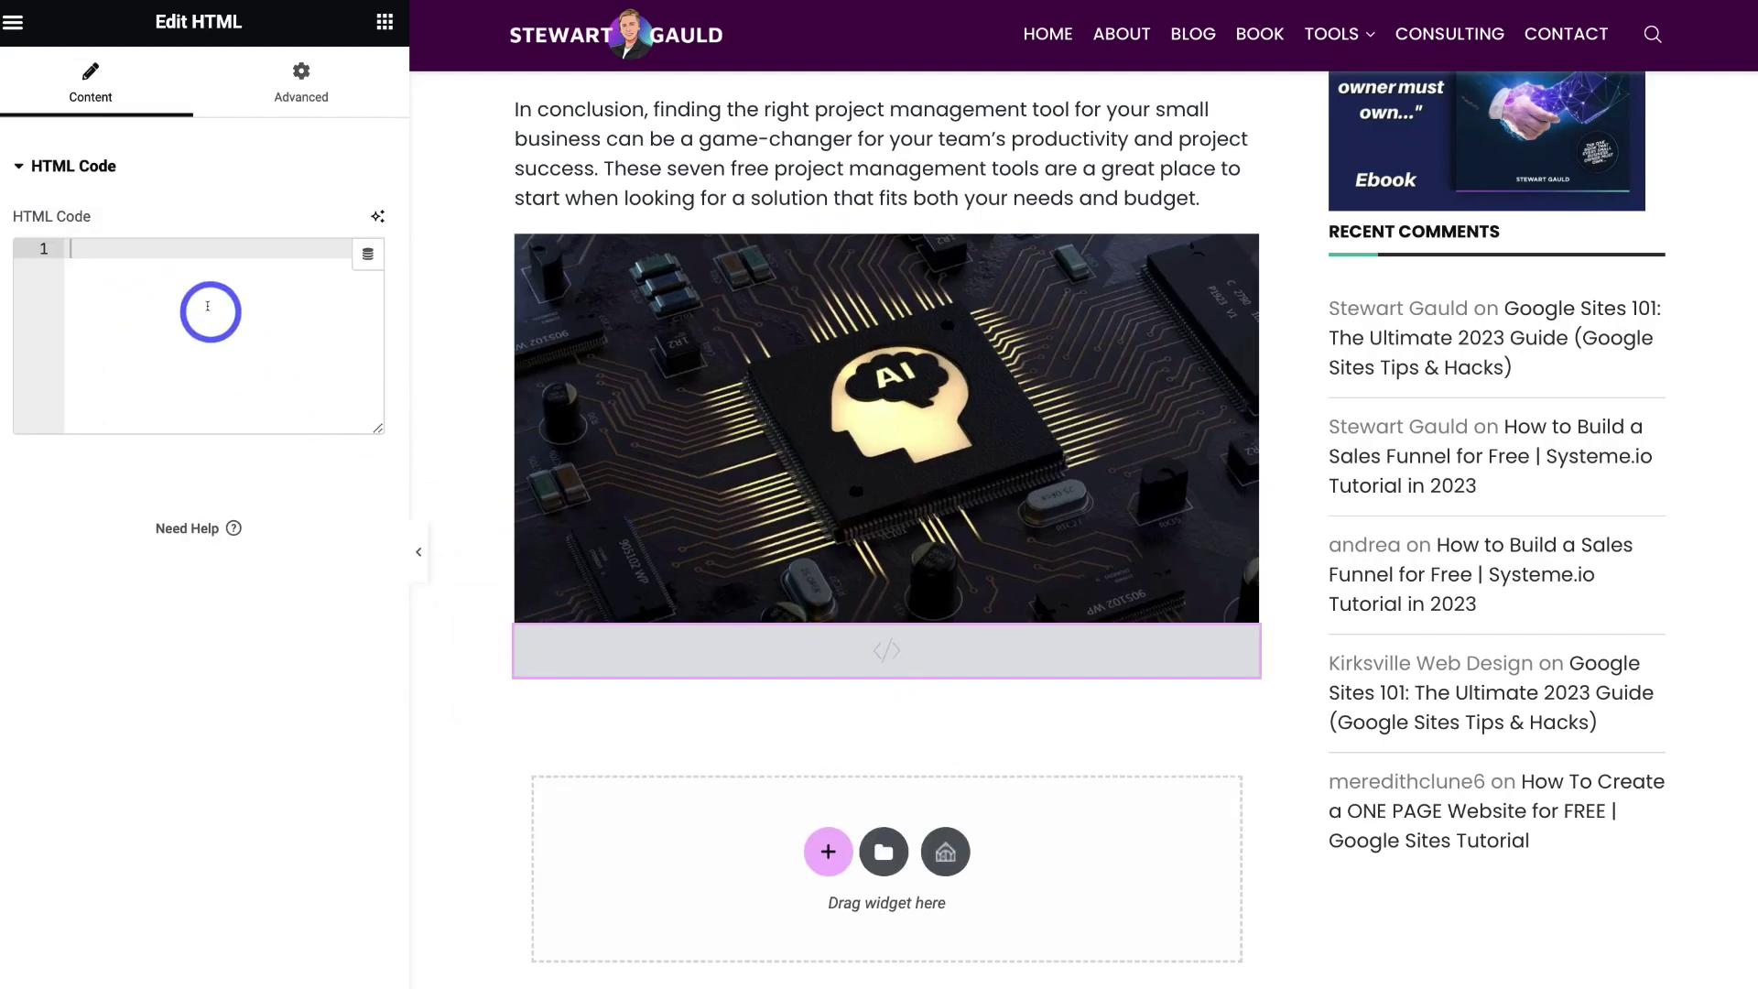
- Try the AI prompt "Create a range slider that goes from $1 to $10, show the cost below the slider." and delete the inserted code
{"action": "left_click", "coordinate": [372, 214]}
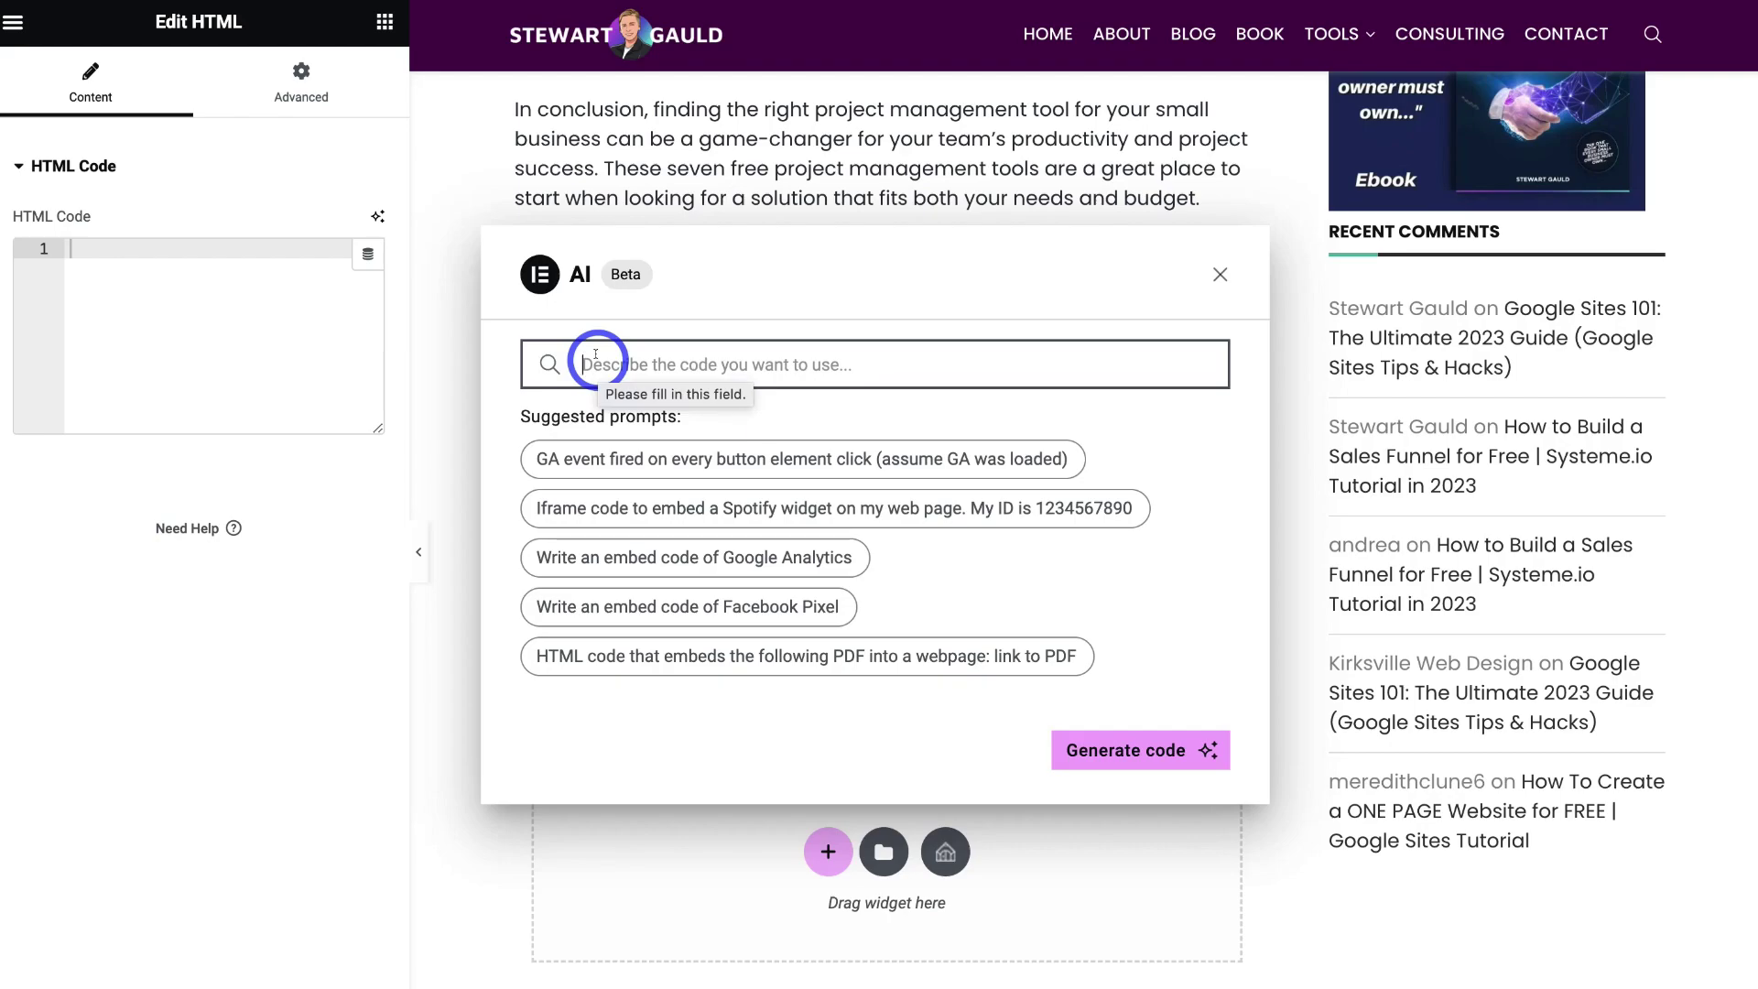
{"action": "type", "text": "Create a range"}
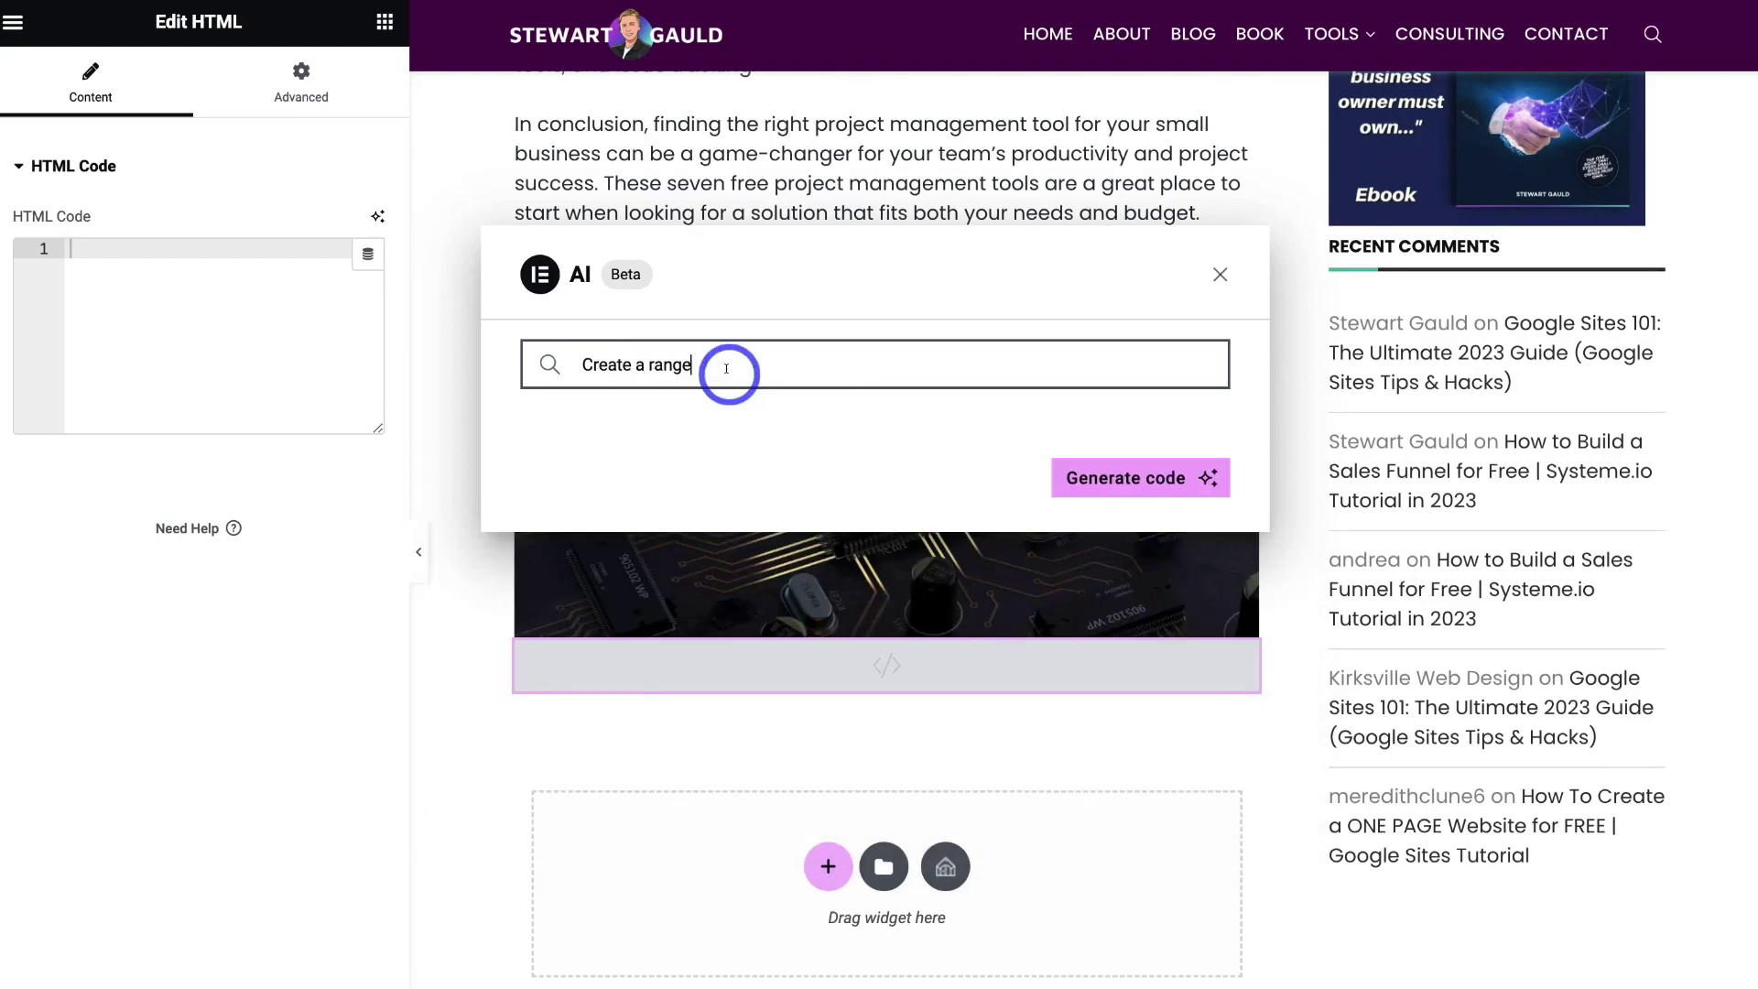
{"action": "type", "text": " slider that goes from $1 to $10, show the cost below the slider."}
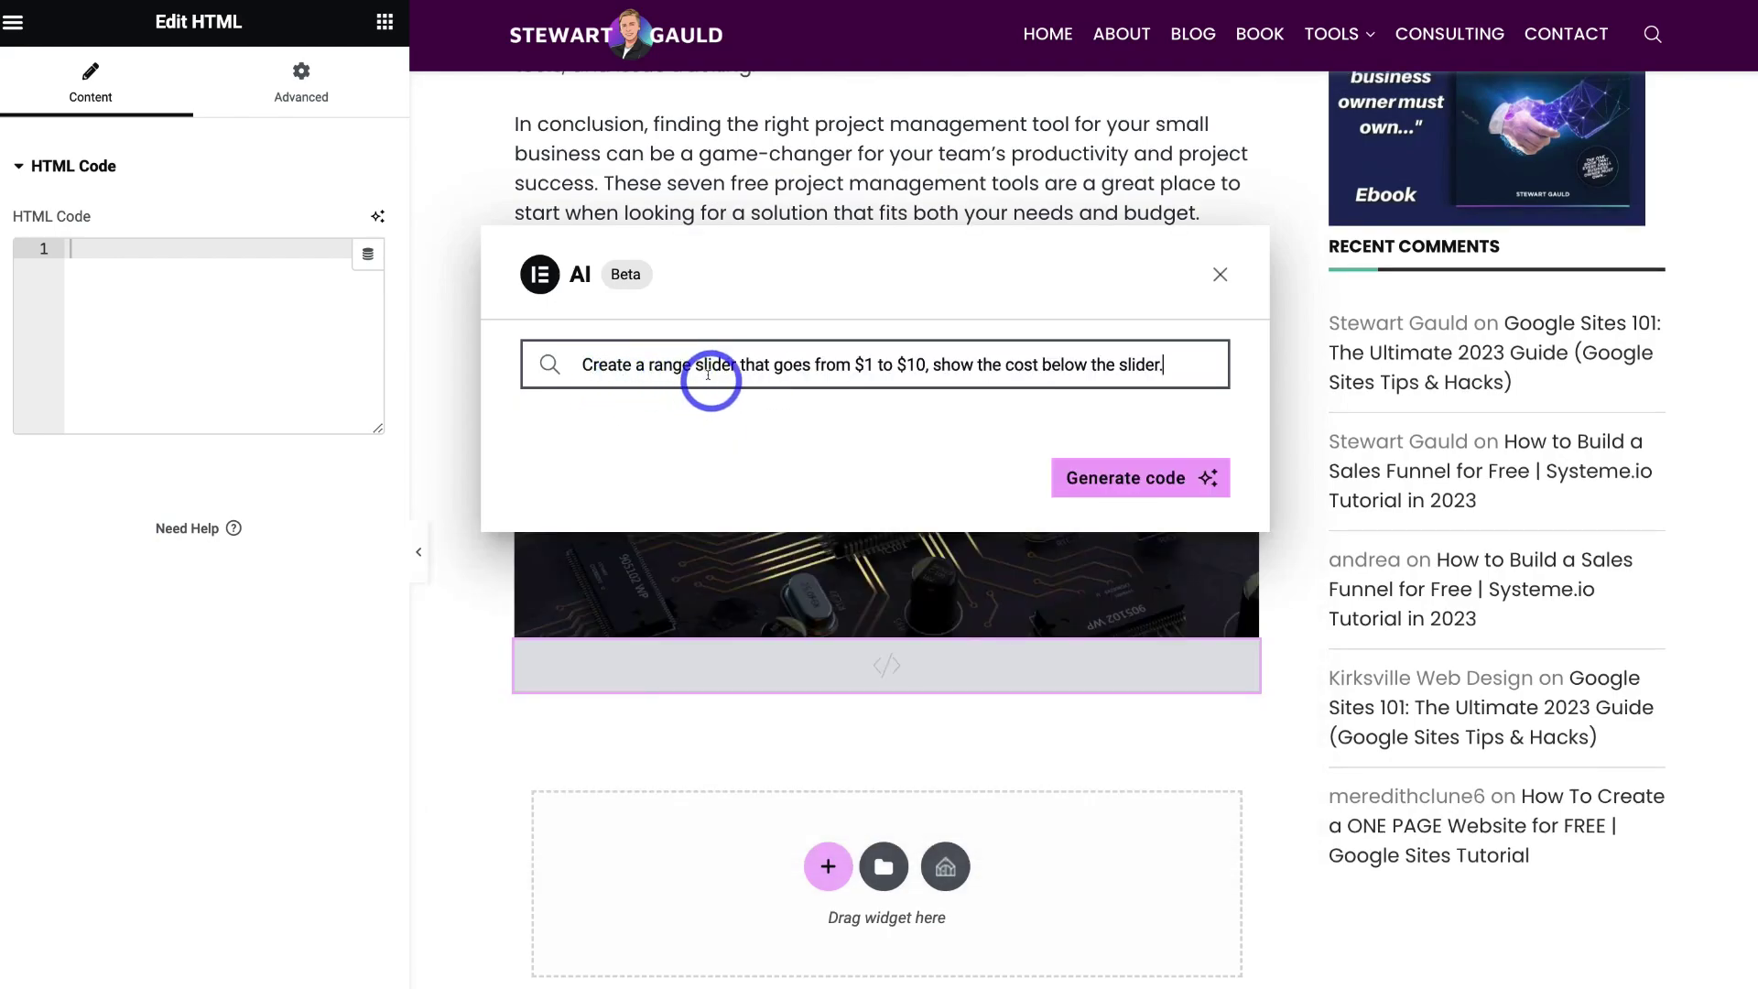
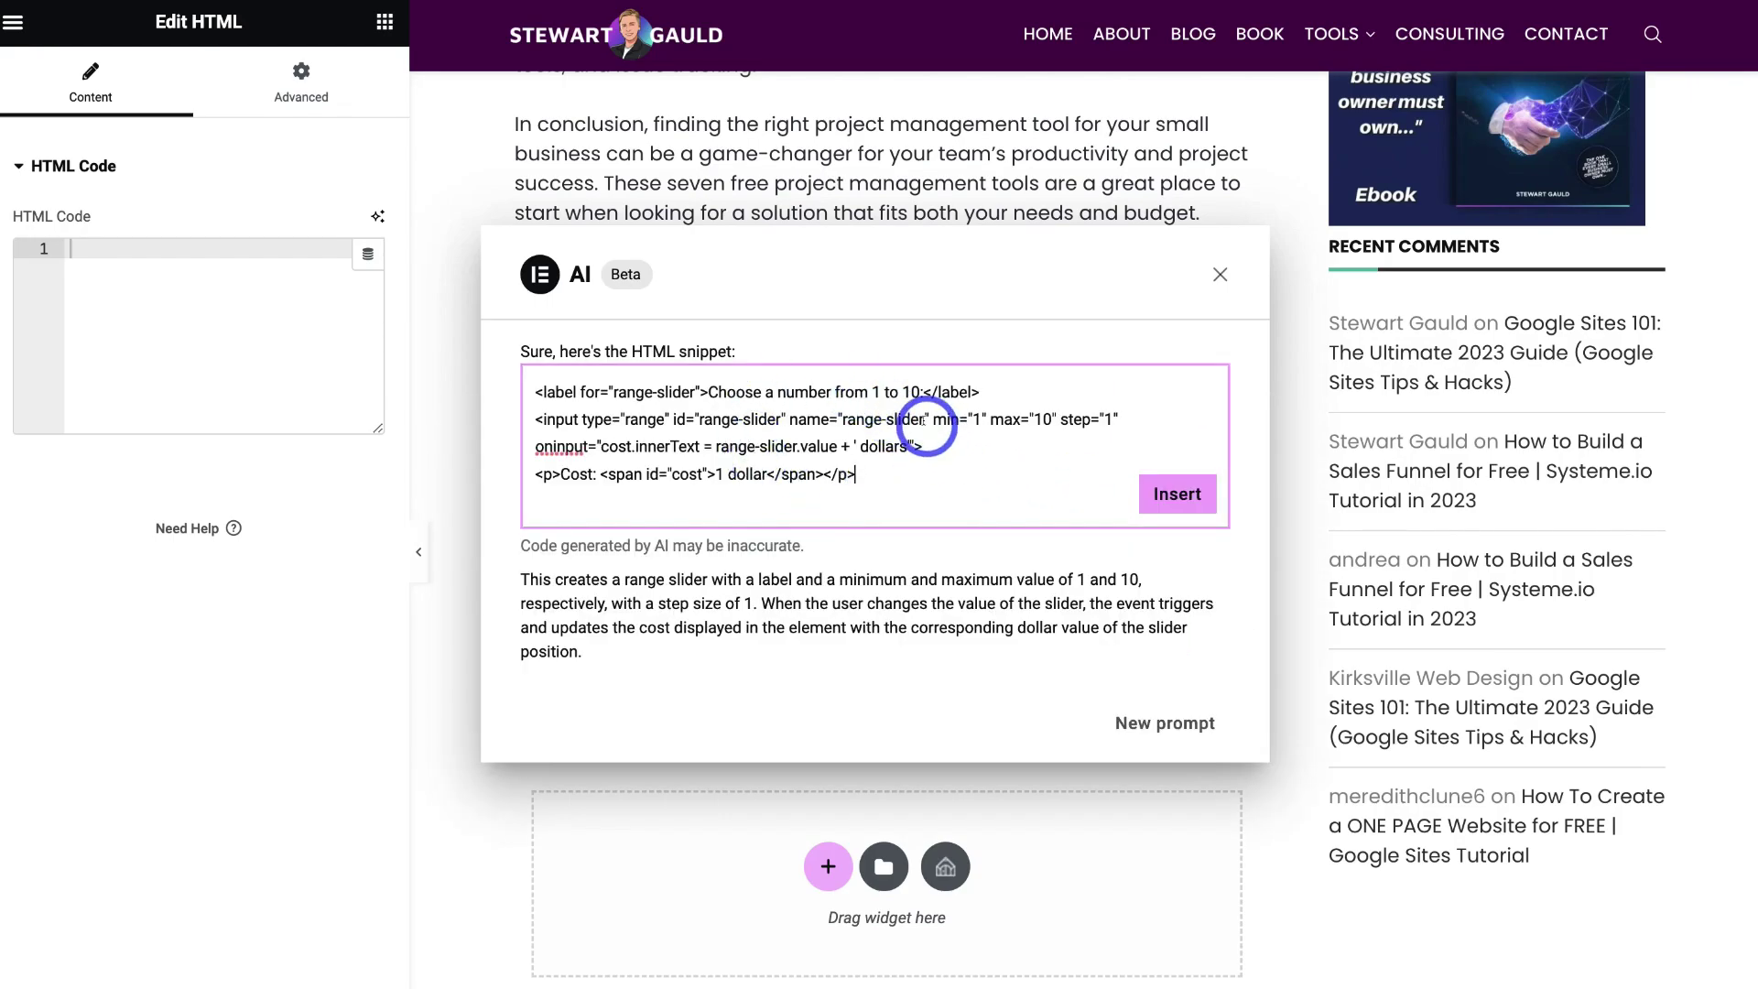
{"action": "left_click", "coordinate": [1186, 499]}
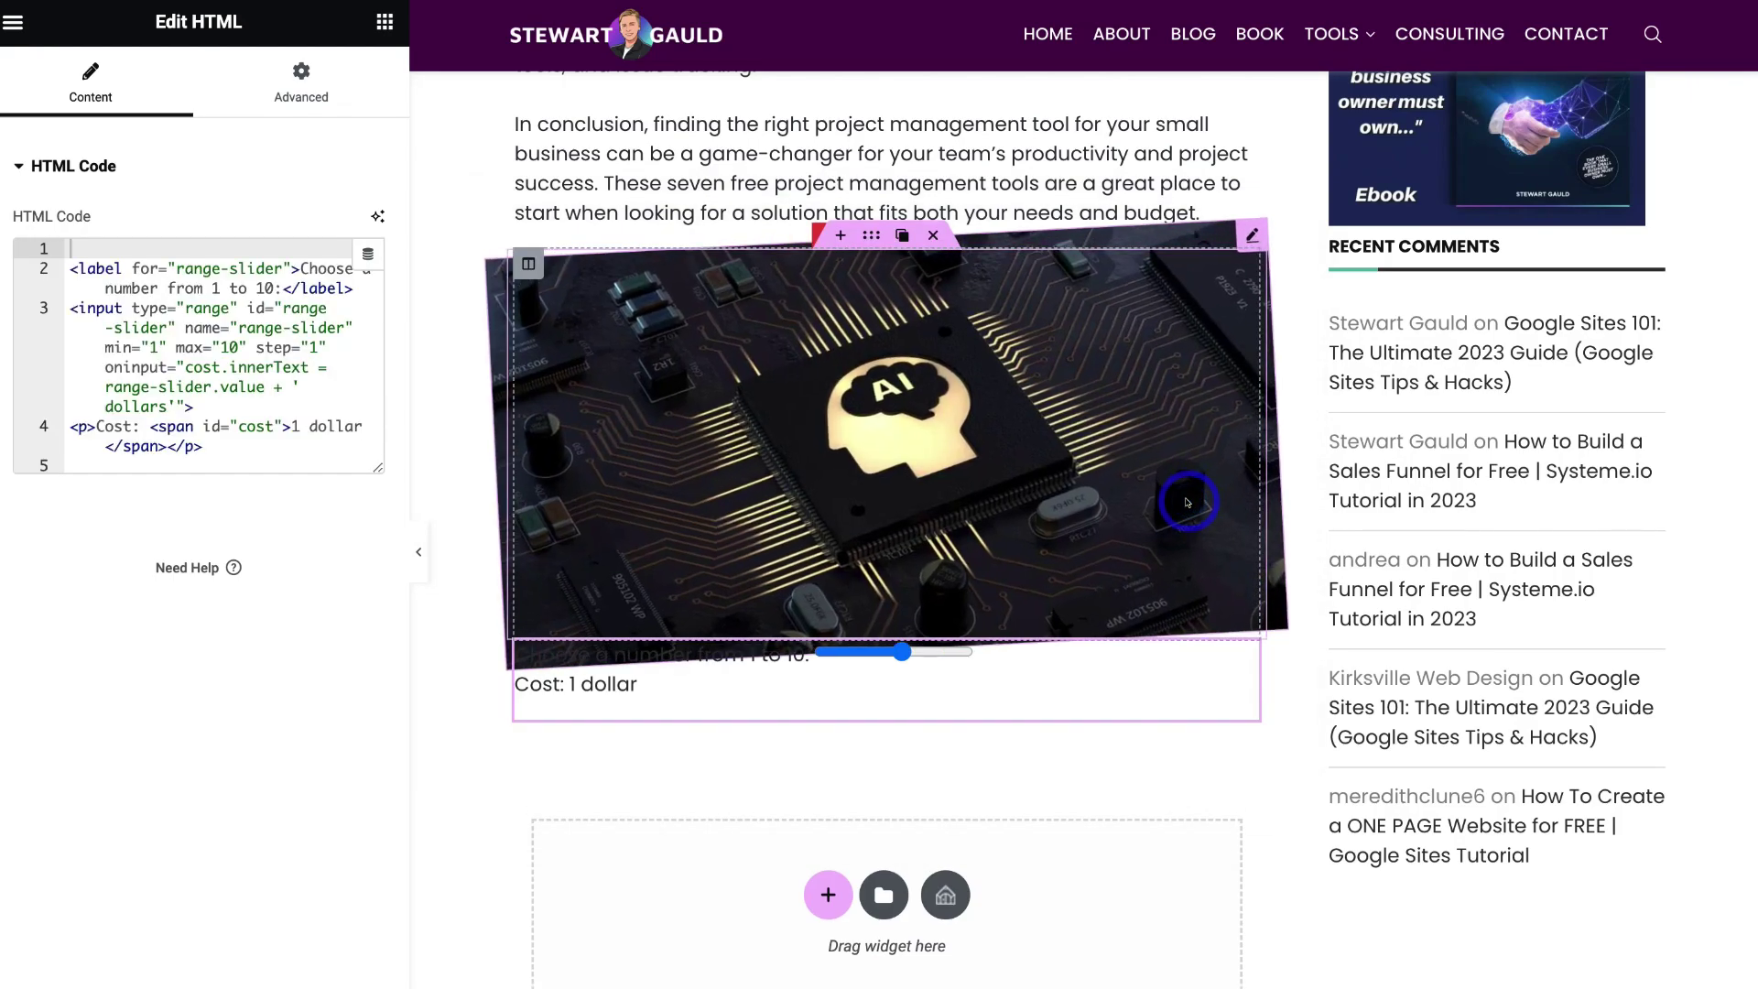
{"action": "mouse_move", "coordinate": [887, 650]}
{"action": "left_mouse_down"}
{"action": "mouse_move", "coordinate": [855, 653]}
{"action": "mouse_move", "coordinate": [922, 656]}
{"action": "mouse_move", "coordinate": [885, 656]}
{"action": "left_mouse_up"}
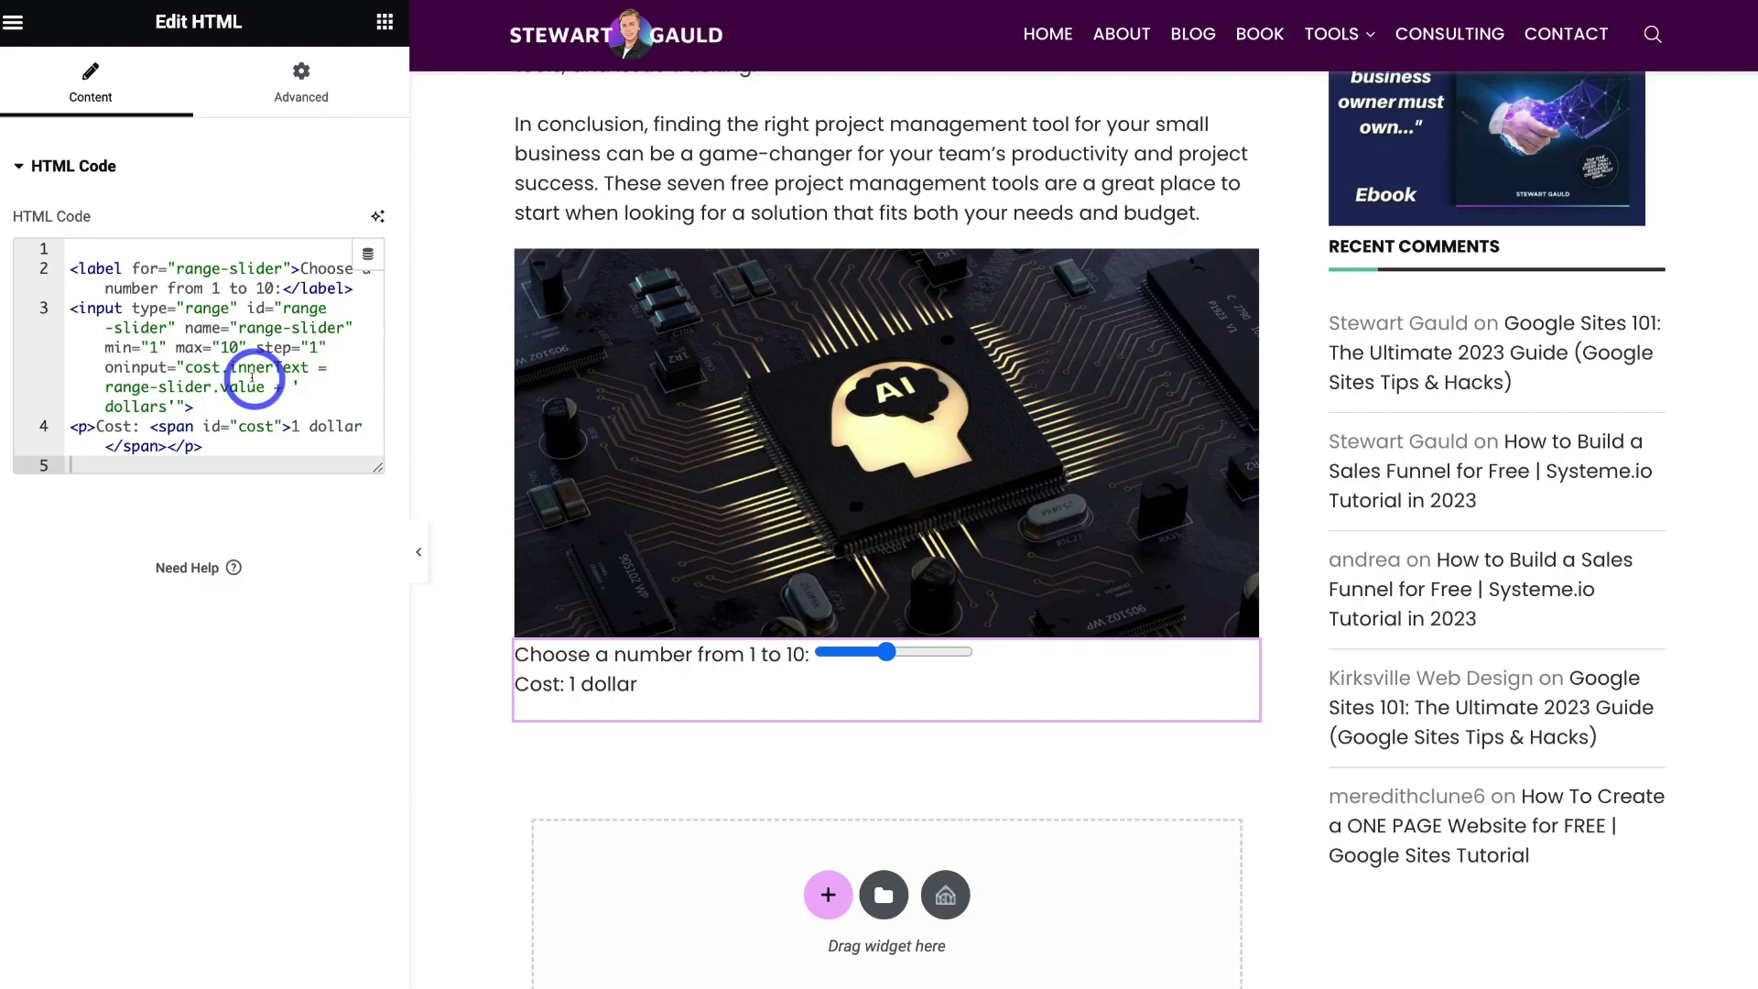
{"action": "left_click_drag", "start_coordinate": [271, 451], "coordinate": [58, 243]}
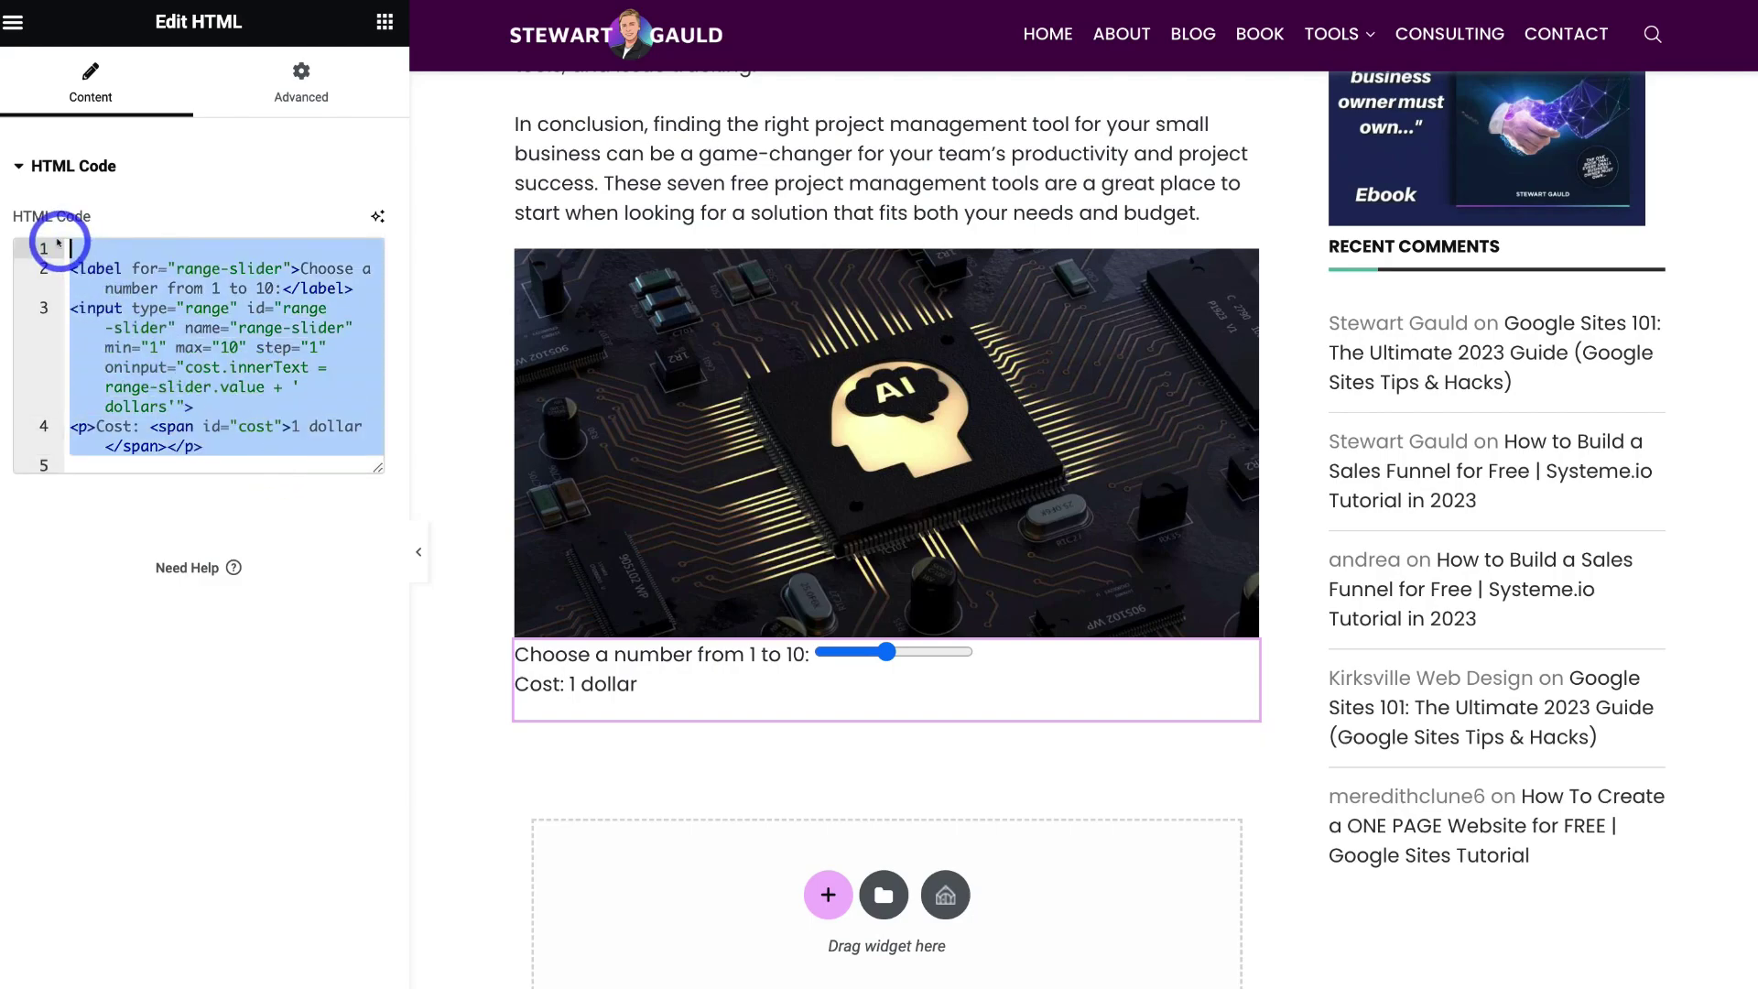
{"action": "key", "text": "BackSpace"}
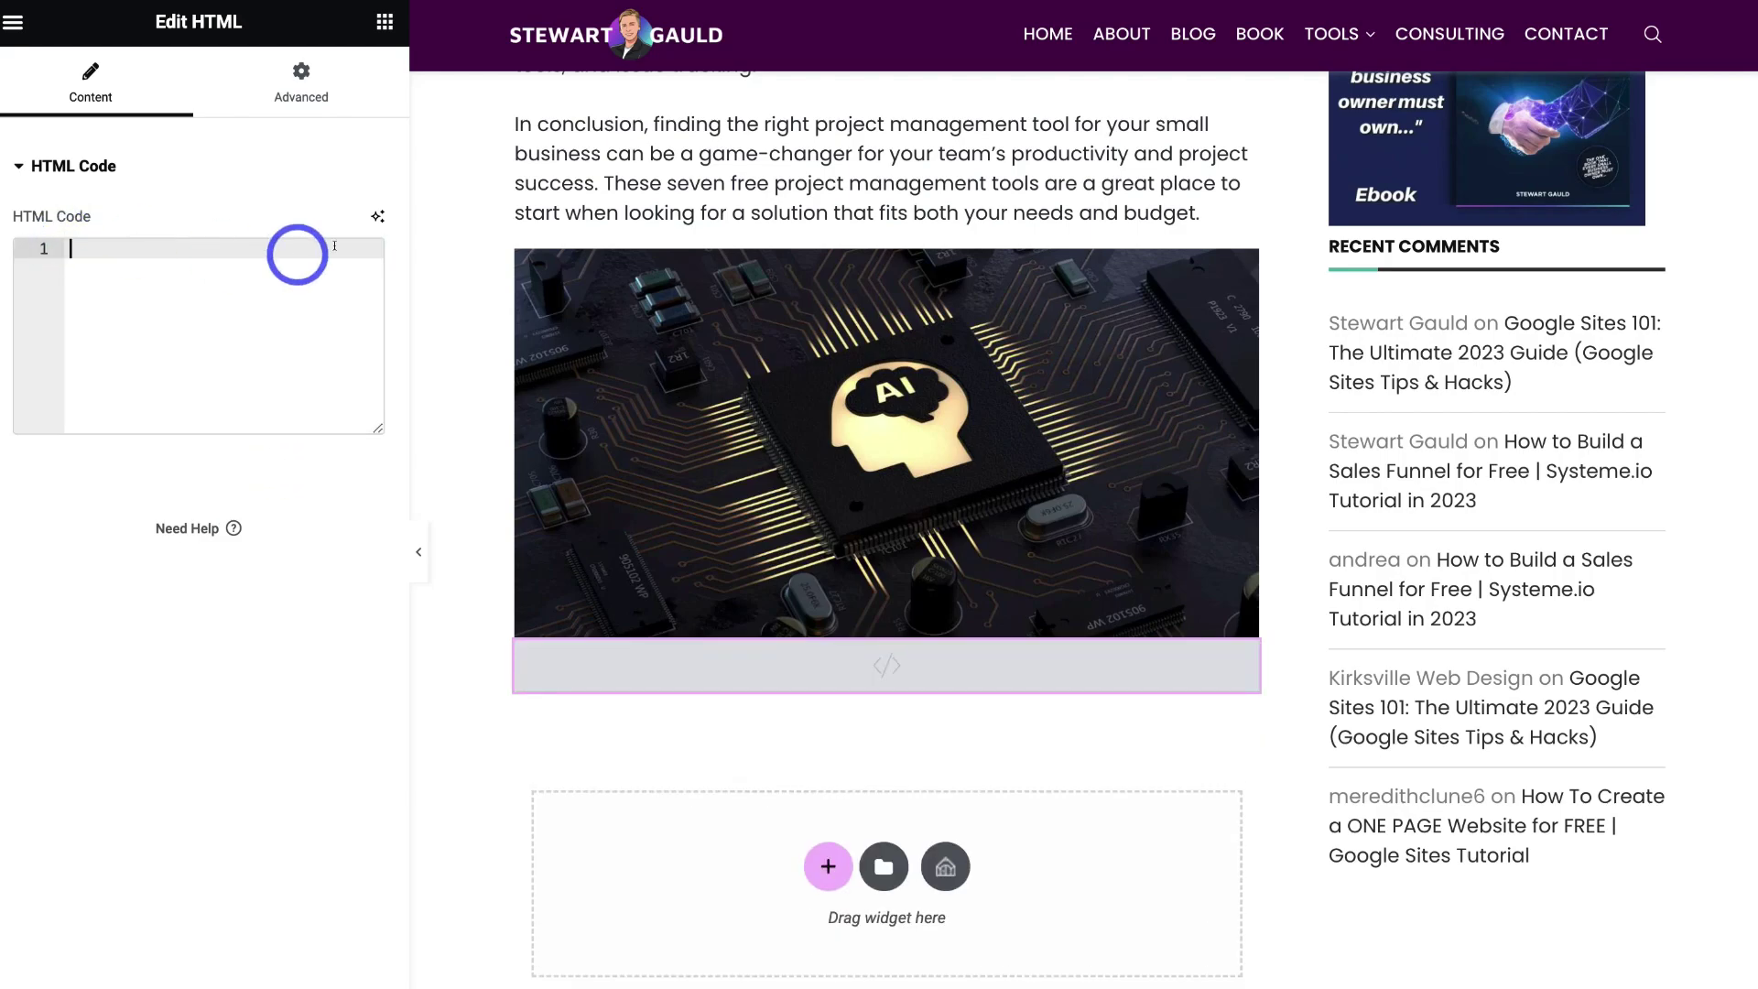
- Insert AI code generated from "Create a range slider that goes from $1 to $10, show the cost below the slider." and set the slider to $9
{"action": "left_click", "coordinate": [375, 217]}
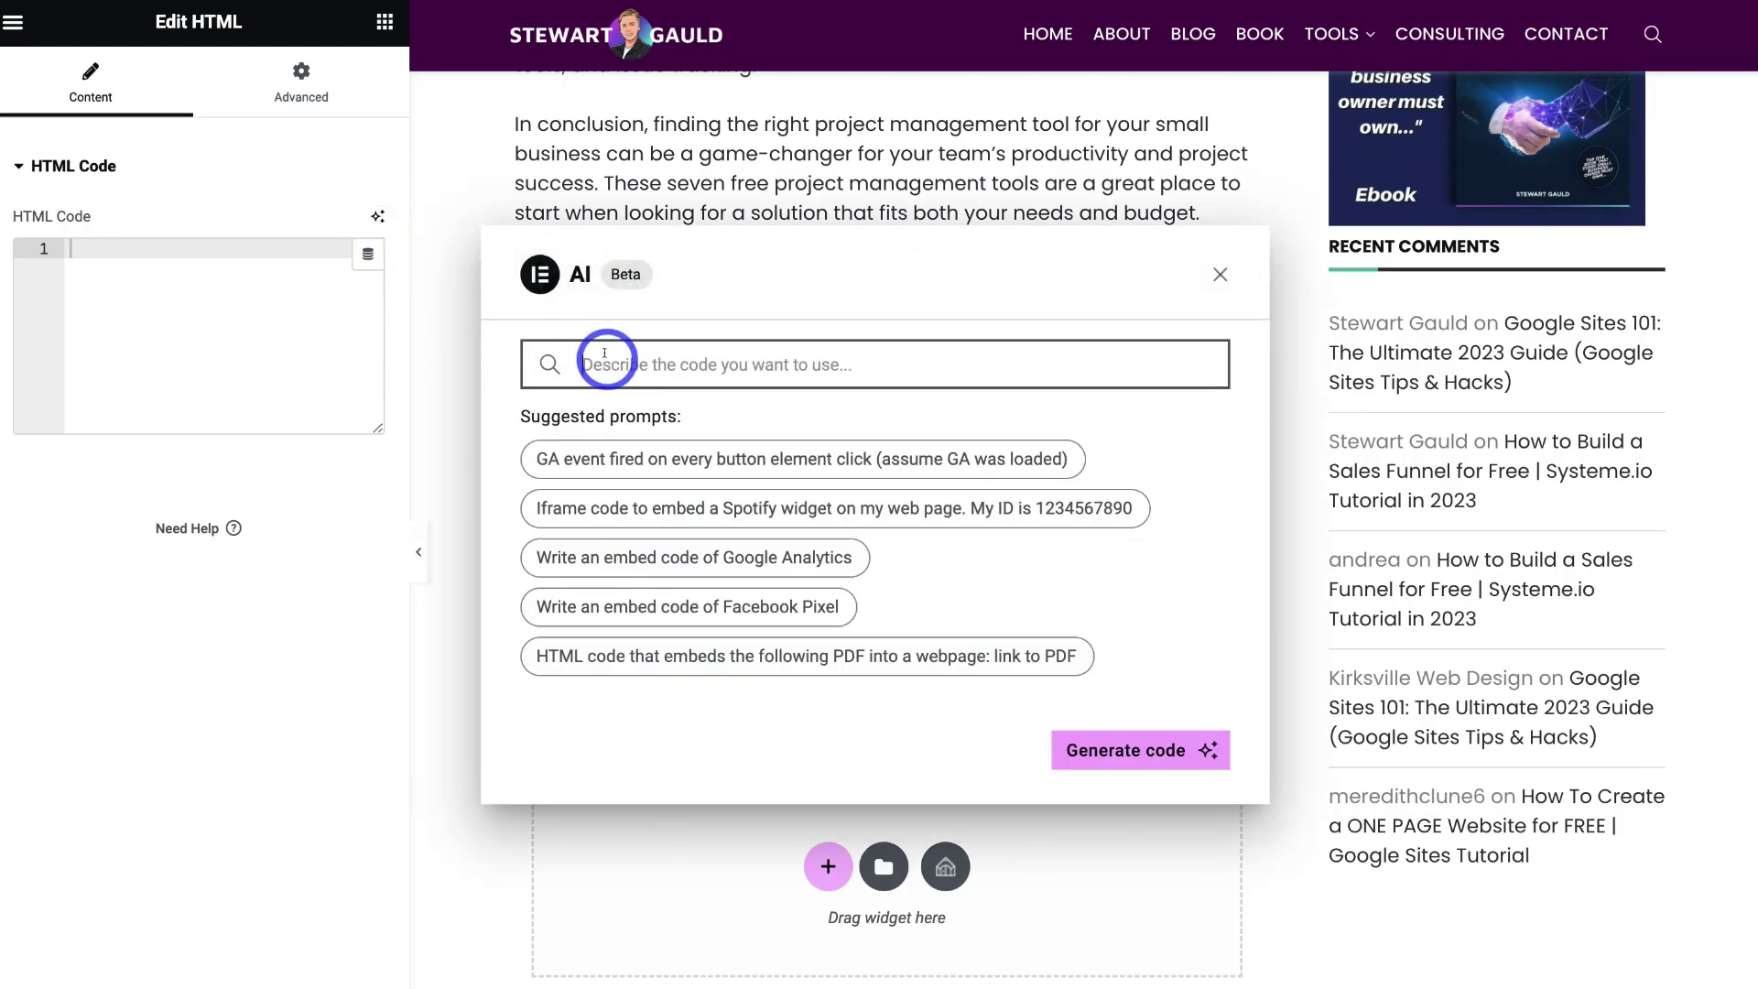
{"action": "type", "text": "Create a range slider that goes from $1 to $10, show the cost below the slider."}
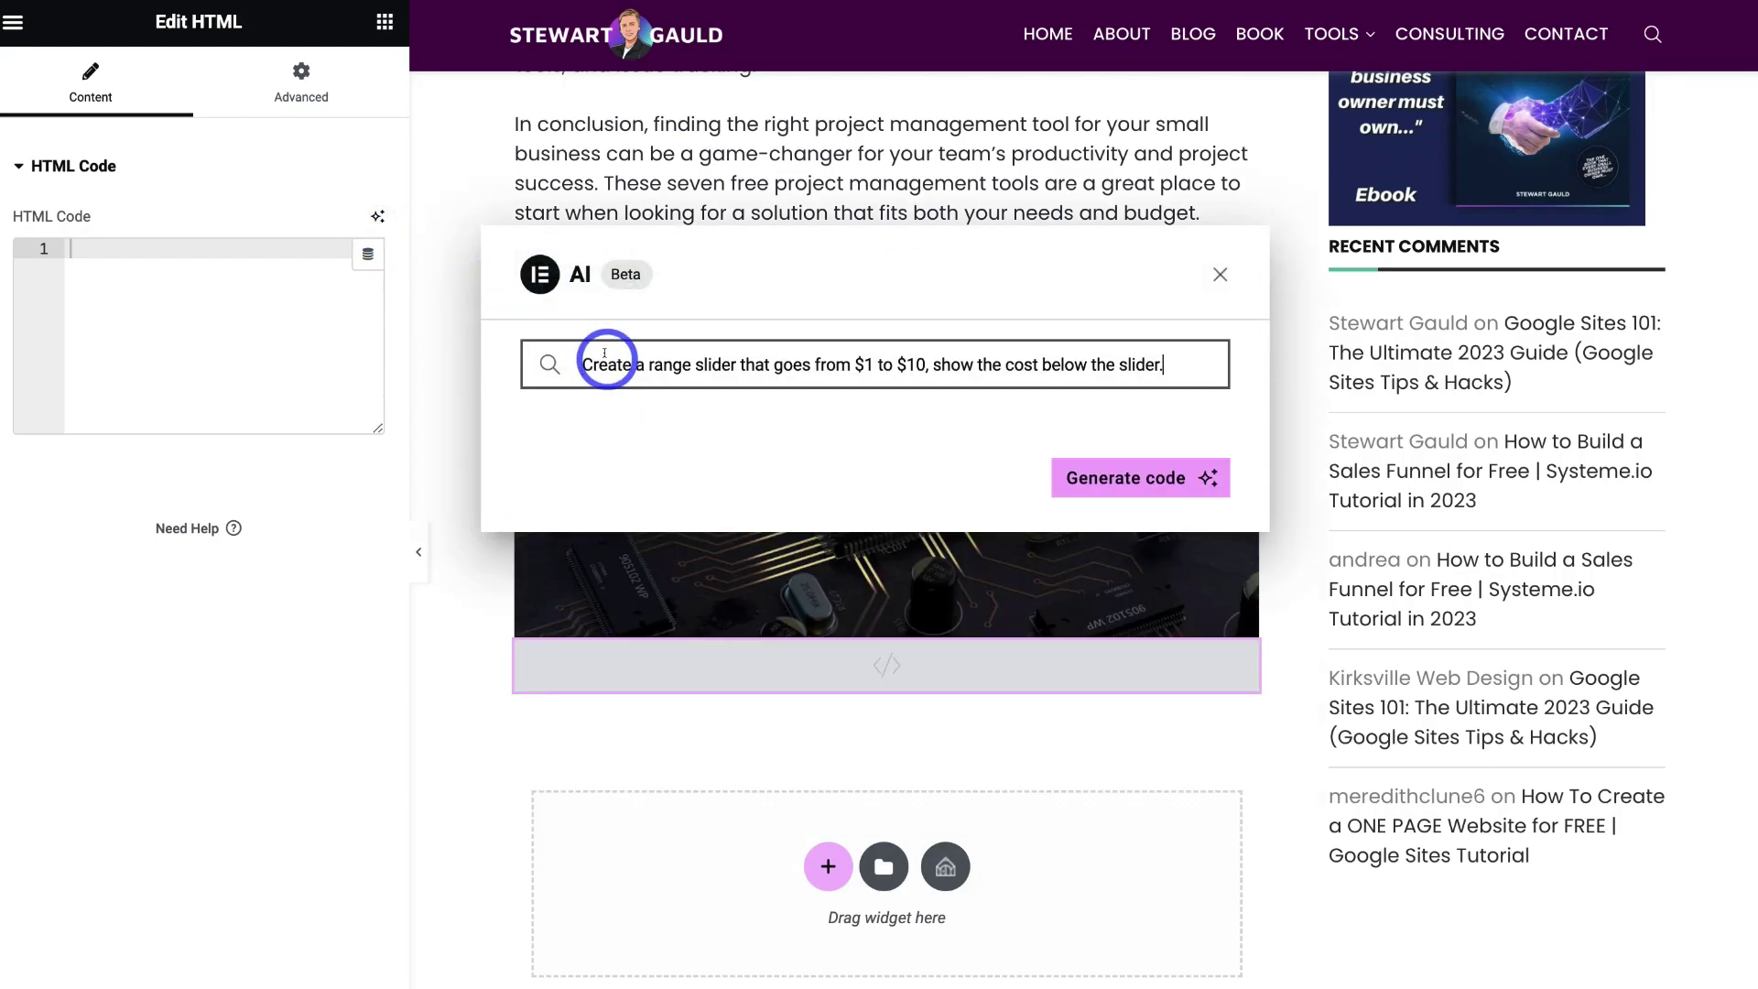
{"action": "left_click", "coordinate": [1094, 481]}
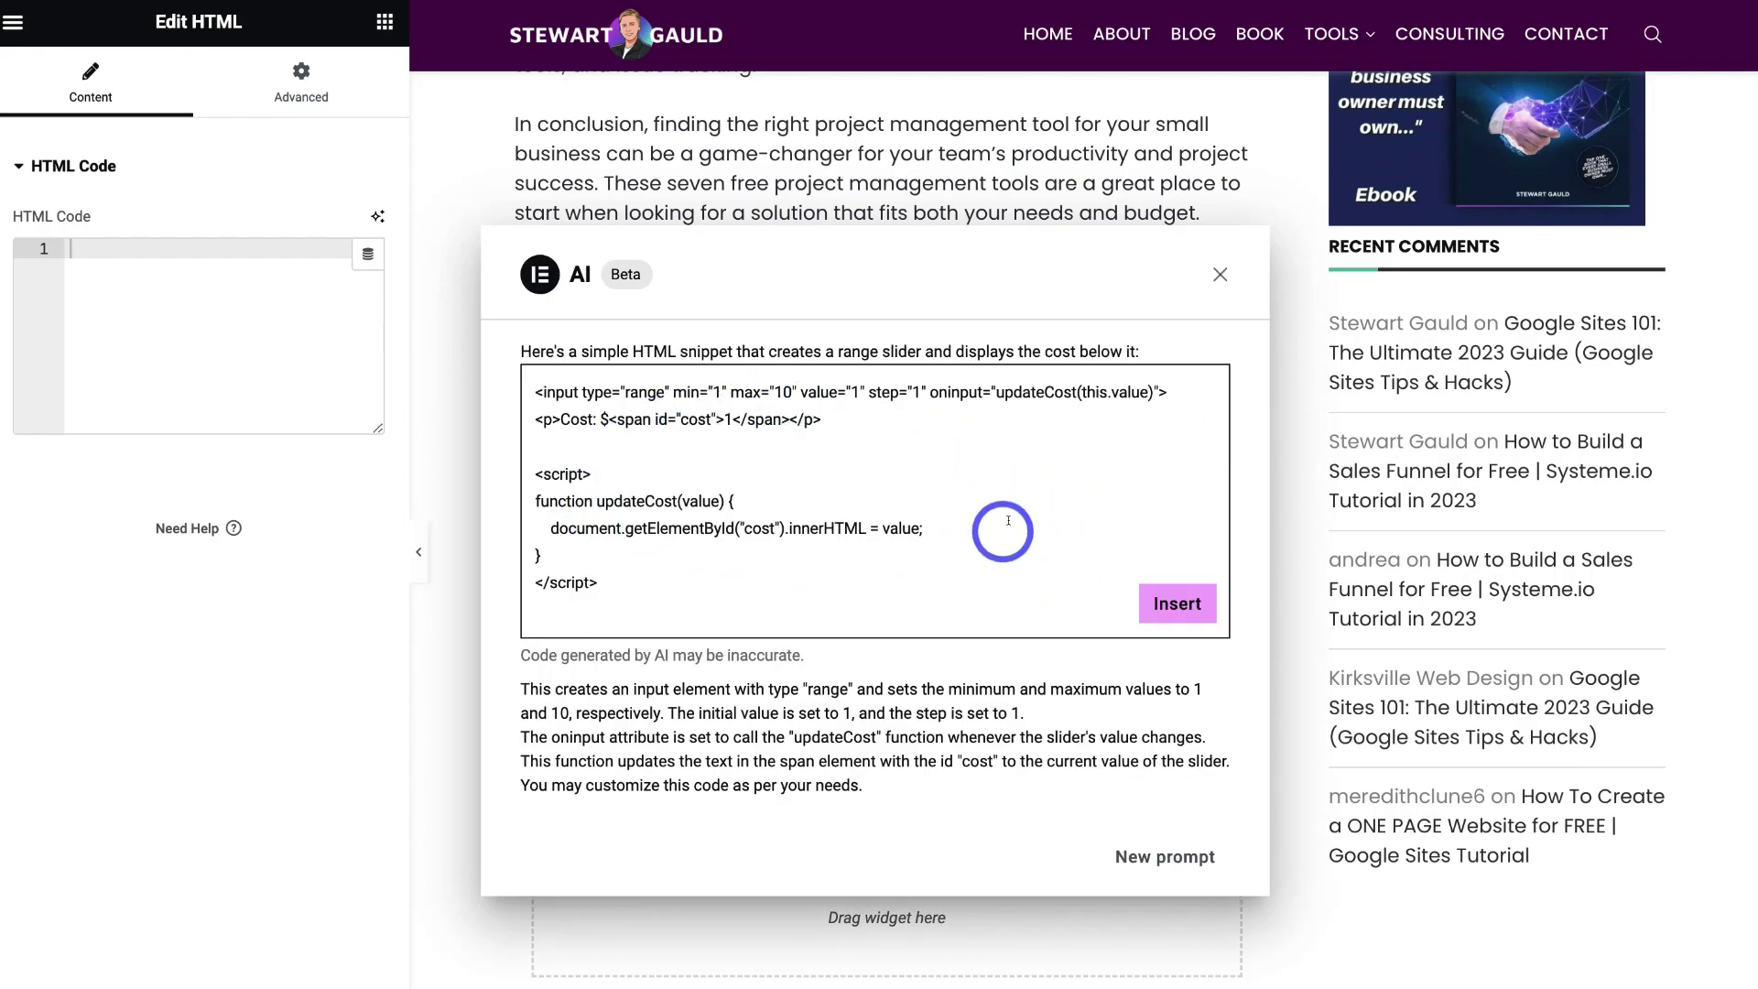
{"action": "left_click", "coordinate": [1157, 605]}
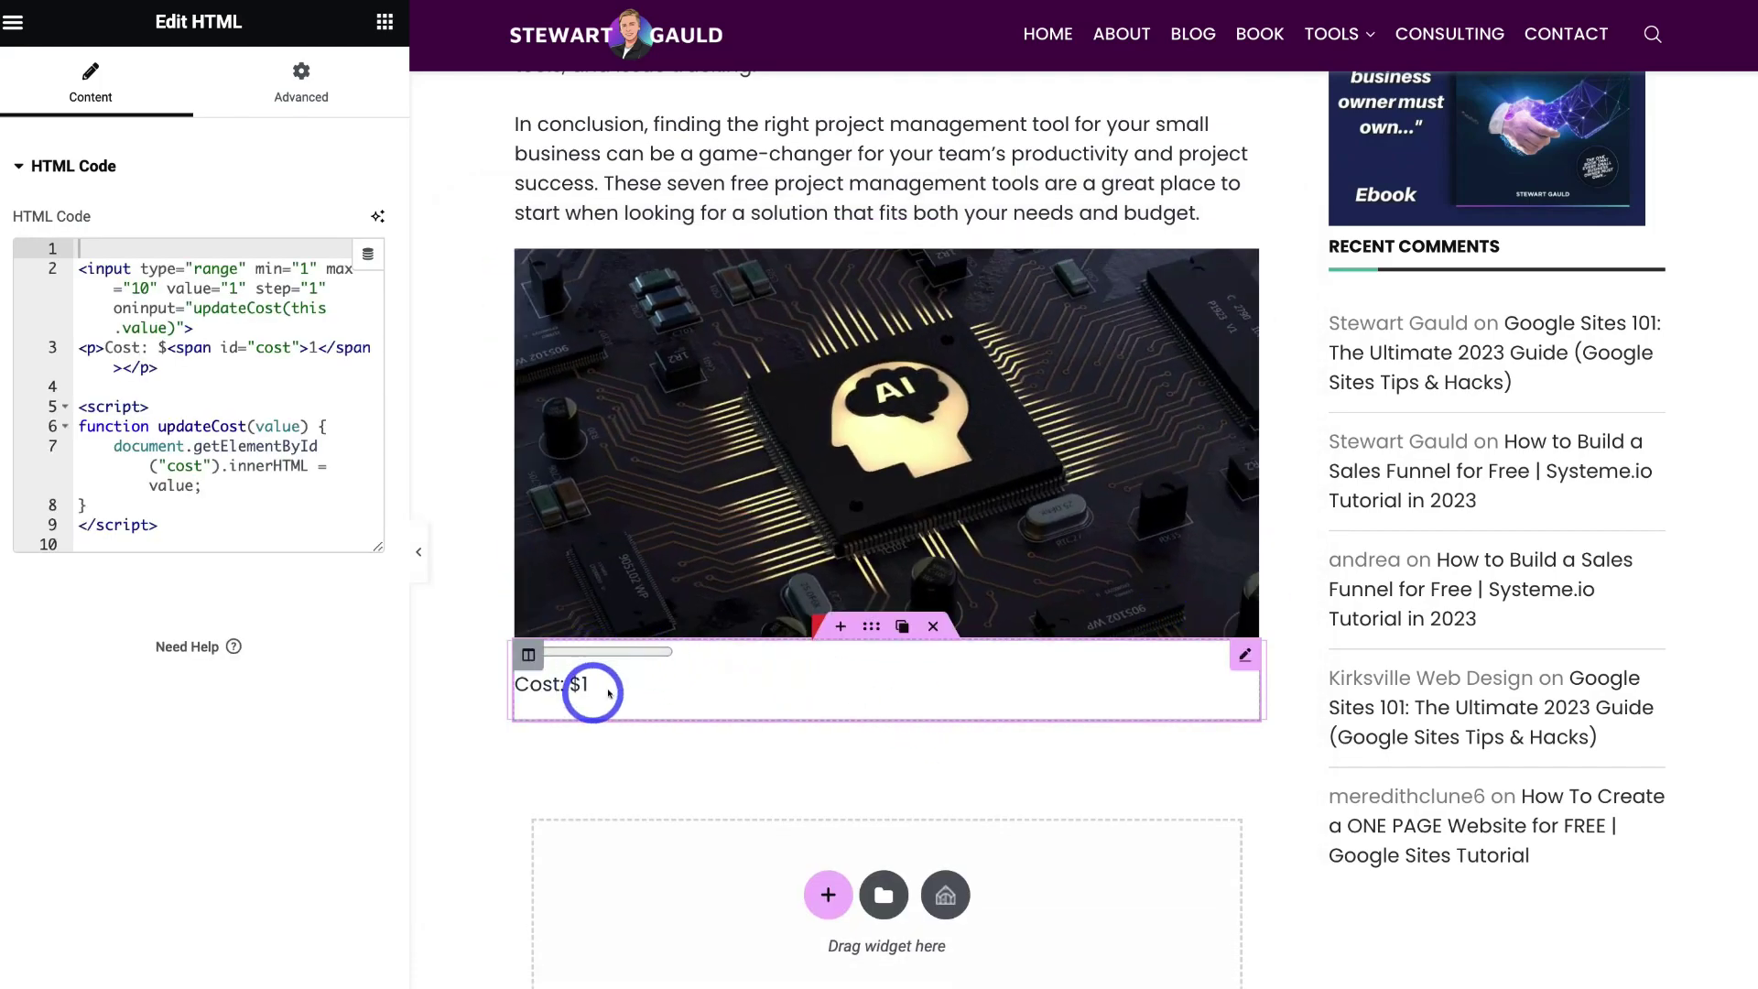
{"action": "left_click_drag", "start_coordinate": [597, 652], "coordinate": [648, 651]}
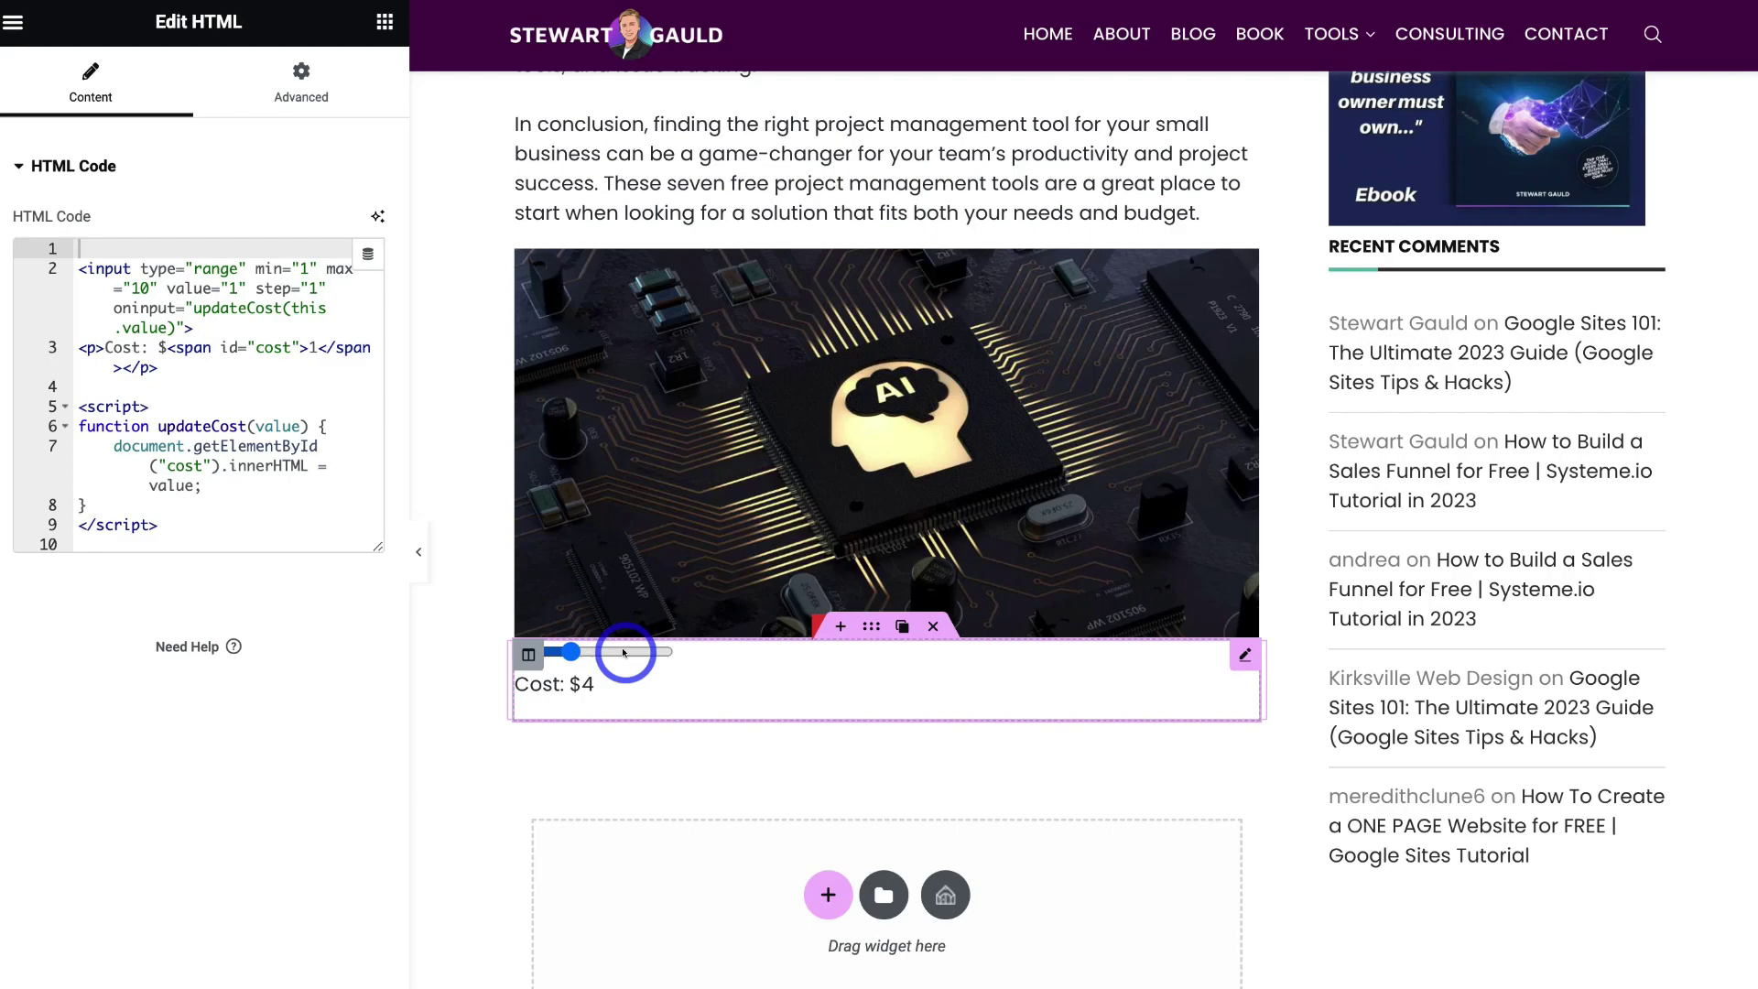
{"action": "left_click_drag", "start_coordinate": [609, 653], "coordinate": [646, 654]}
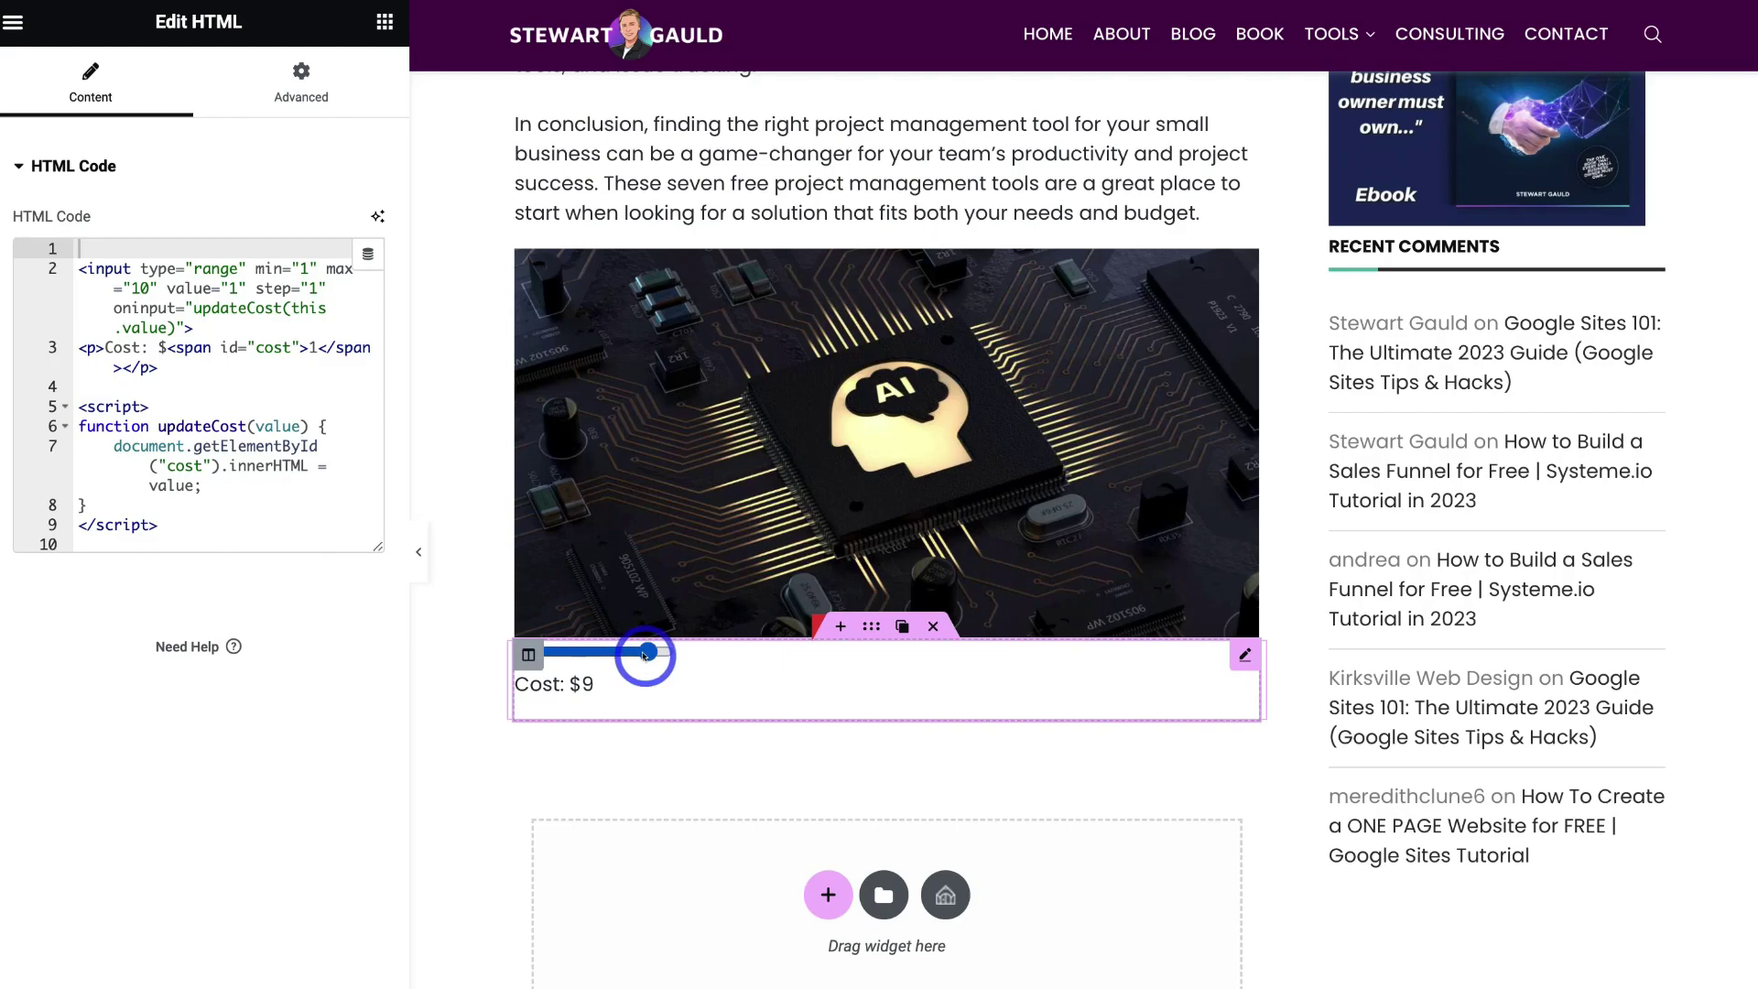